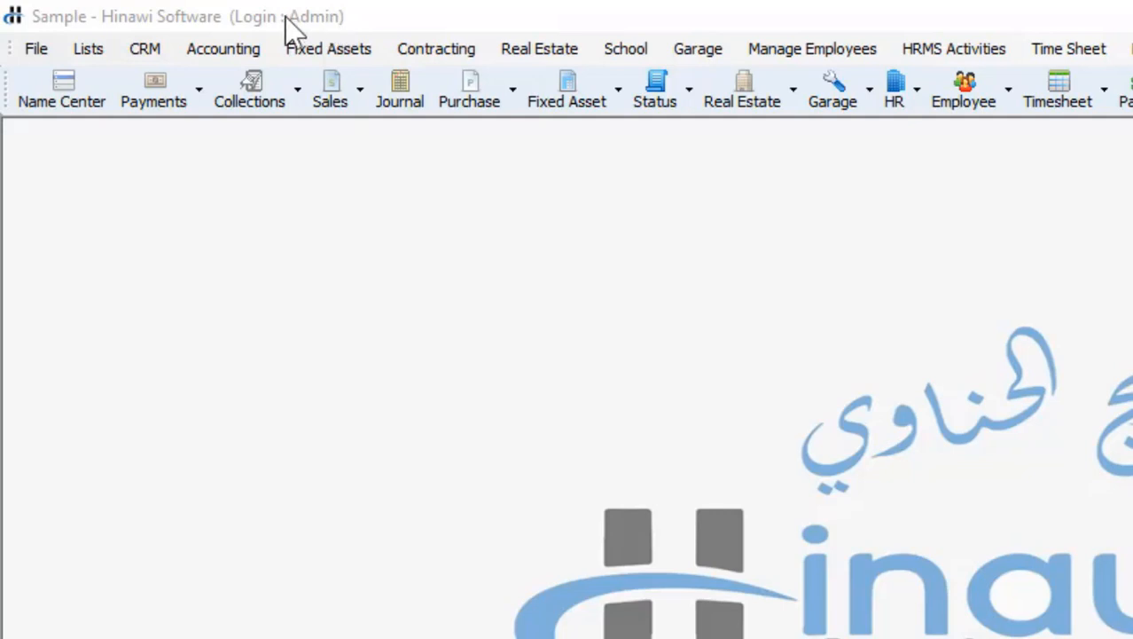
# Open the File menu of setup options for the Sample company
pyautogui.click(33, 53)
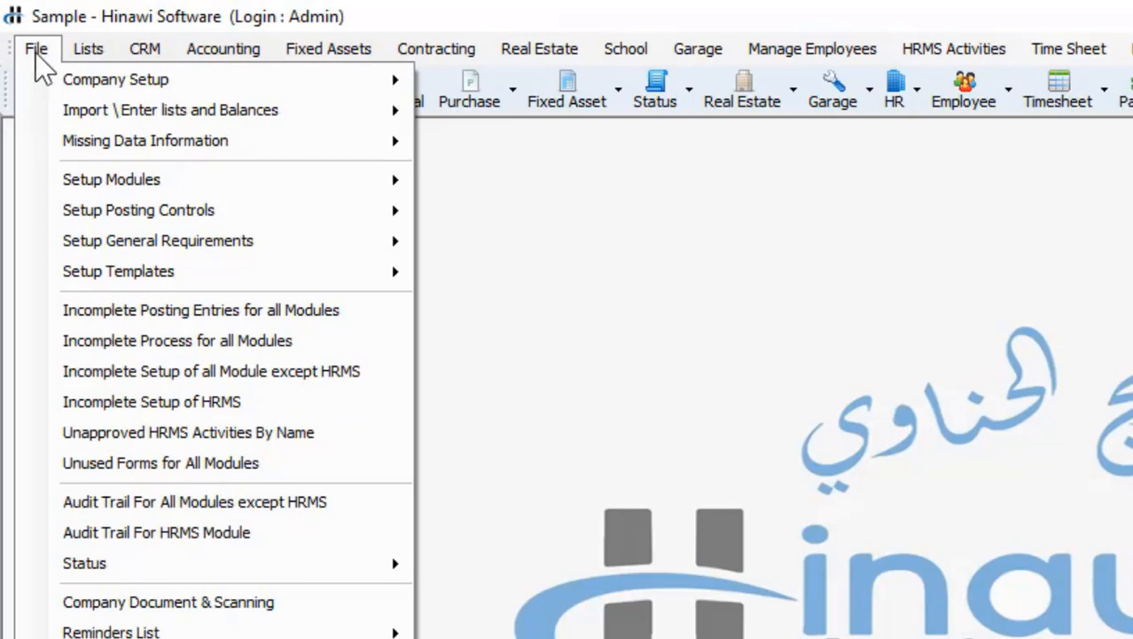
# Browse the Lists and CRM menus, then show File's Company Setup submenu
pyautogui.moveTo(69, 54)
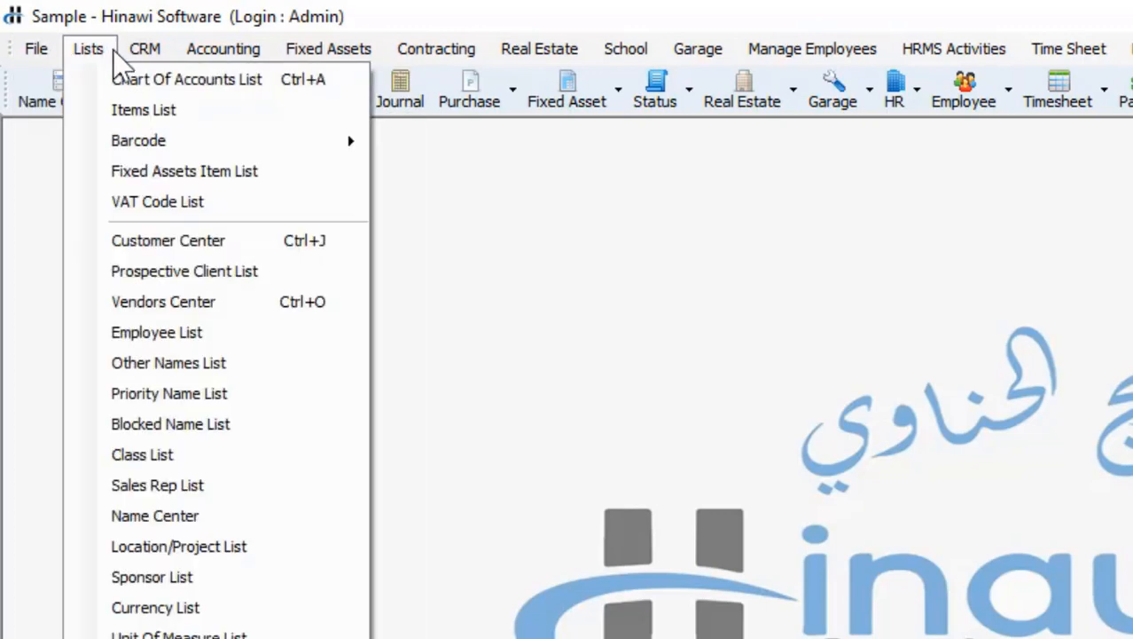
pyautogui.moveTo(126, 50)
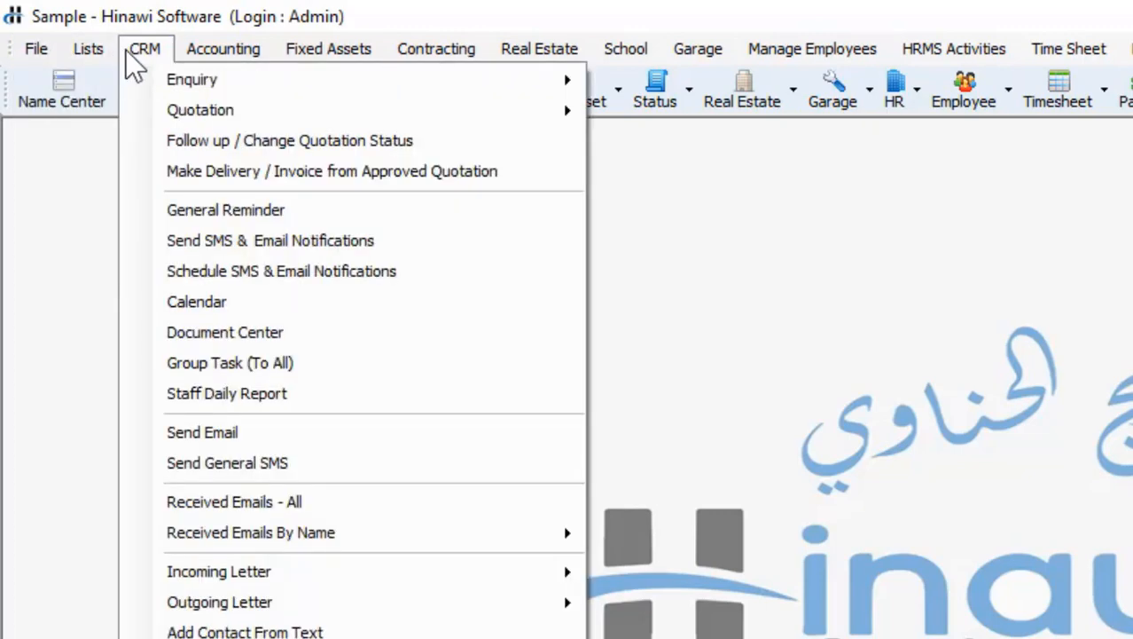
pyautogui.click(126, 50)
pyautogui.click(39, 51)
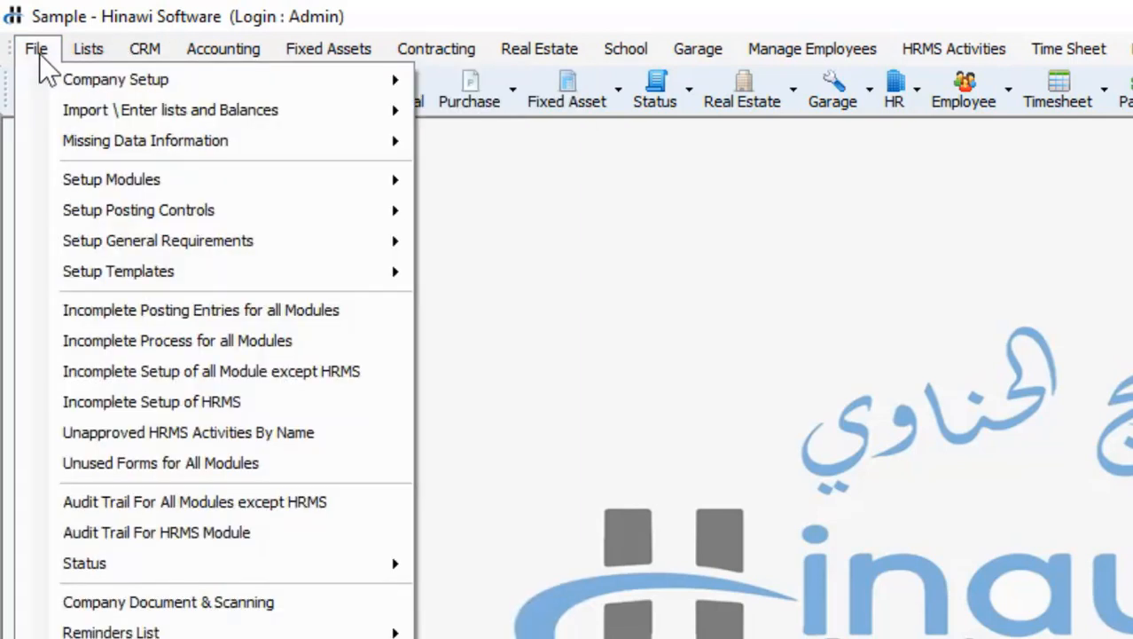
pyautogui.moveTo(52, 75)
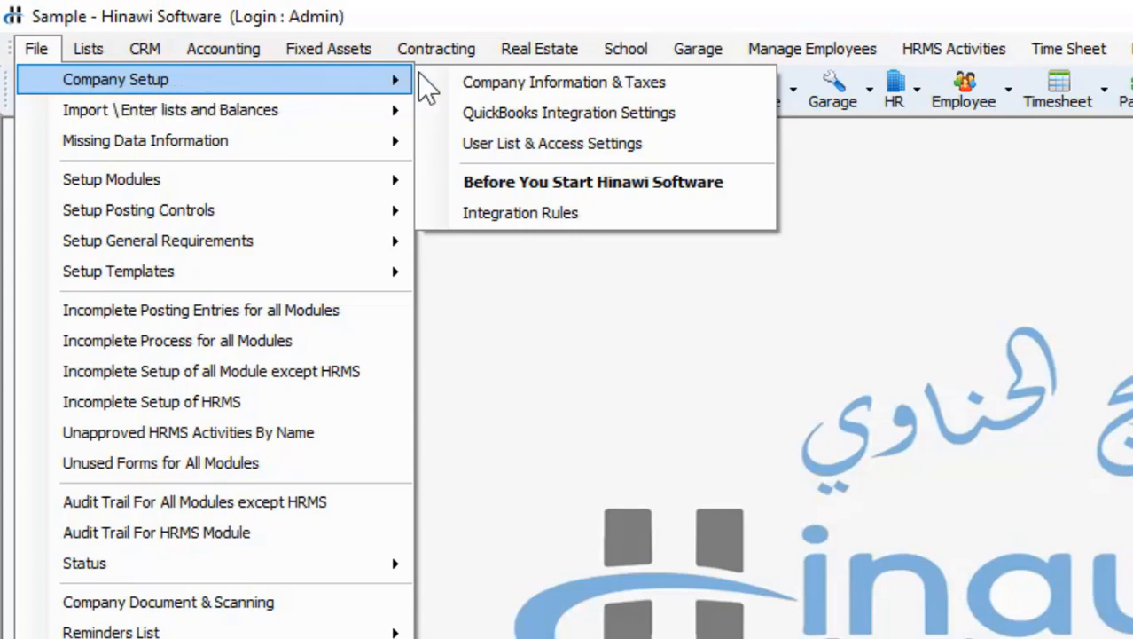
# Review the Sample company's Company Information & Taxes details, then close the form
pyautogui.click(582, 84)
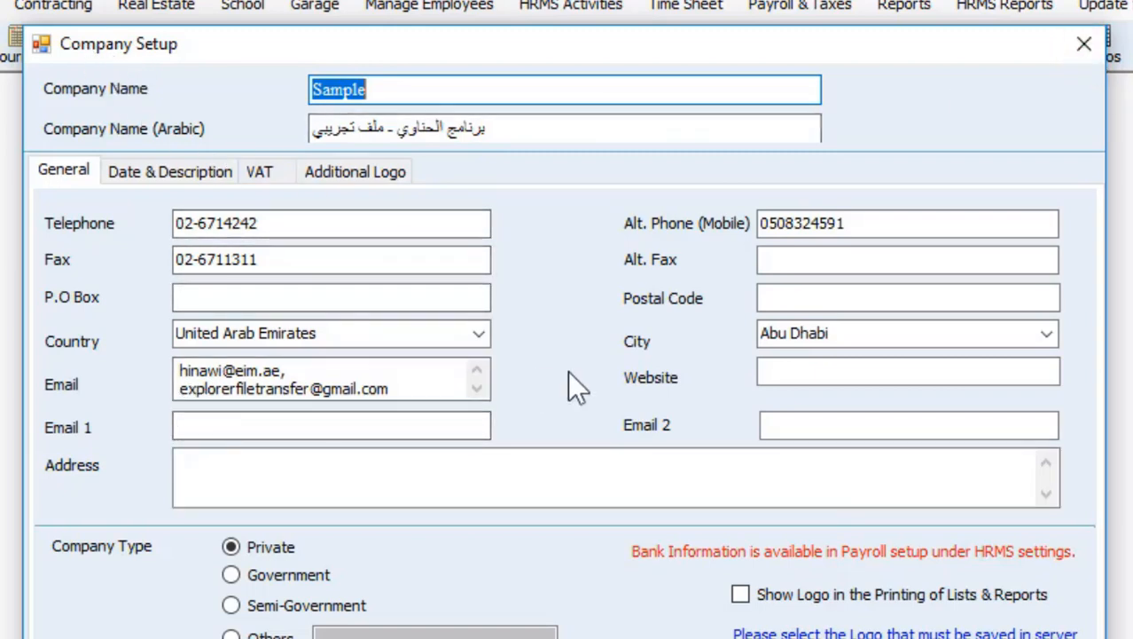
pyautogui.click(1083, 44)
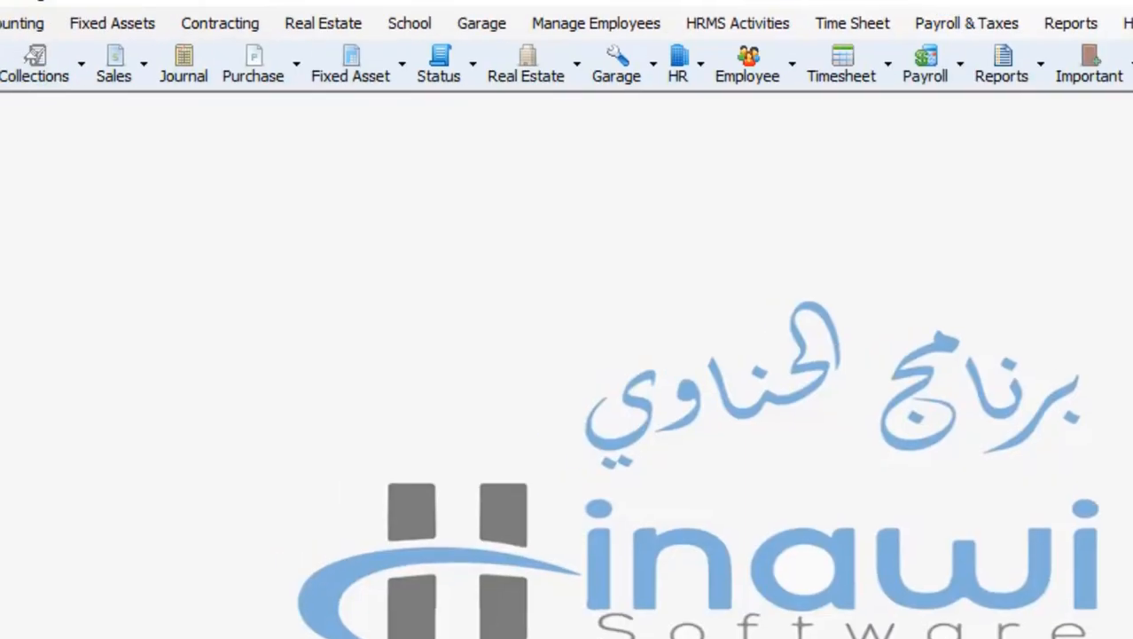
# Show the Reminders List module submenus and the HRMS Reminders types
pyautogui.click(27, 45)
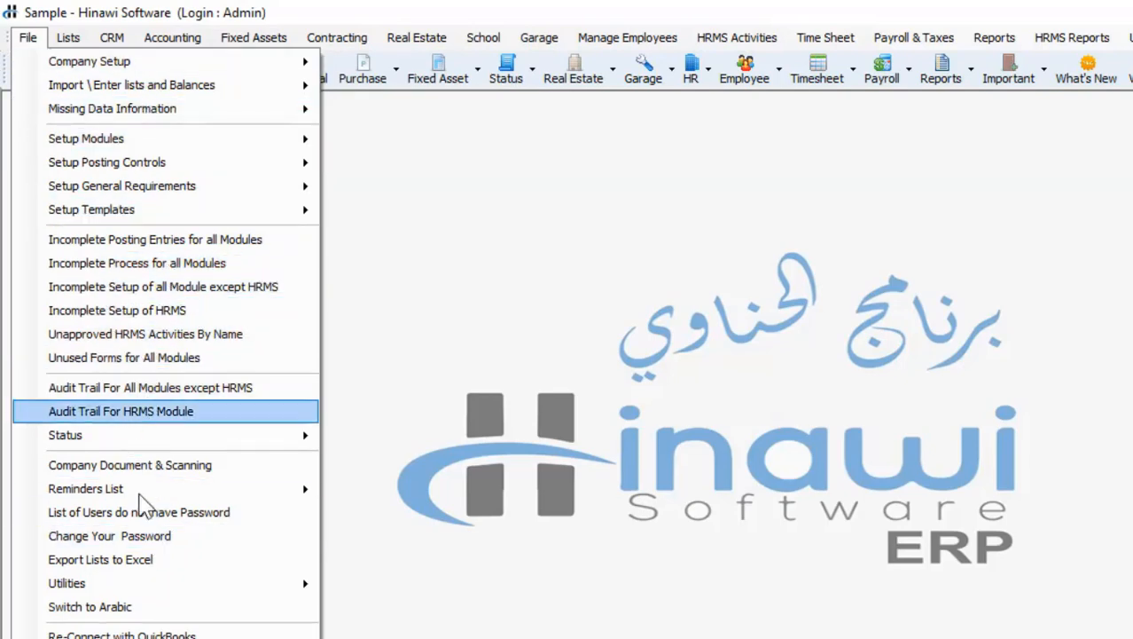
pyautogui.moveTo(115, 493)
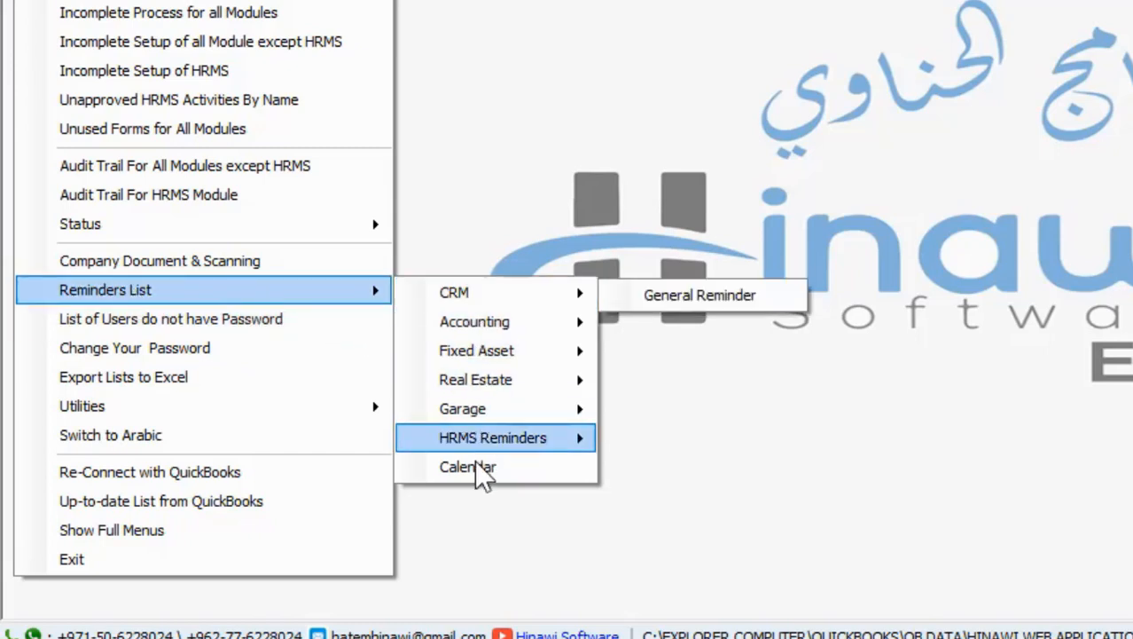
pyautogui.moveTo(467, 322)
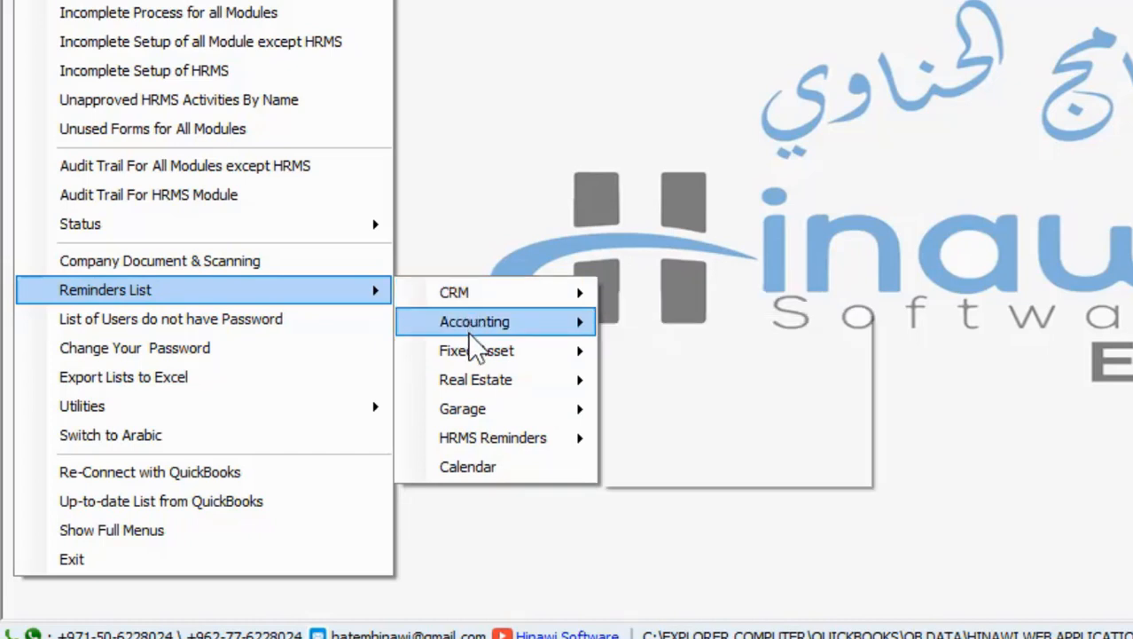
pyautogui.moveTo(474, 413)
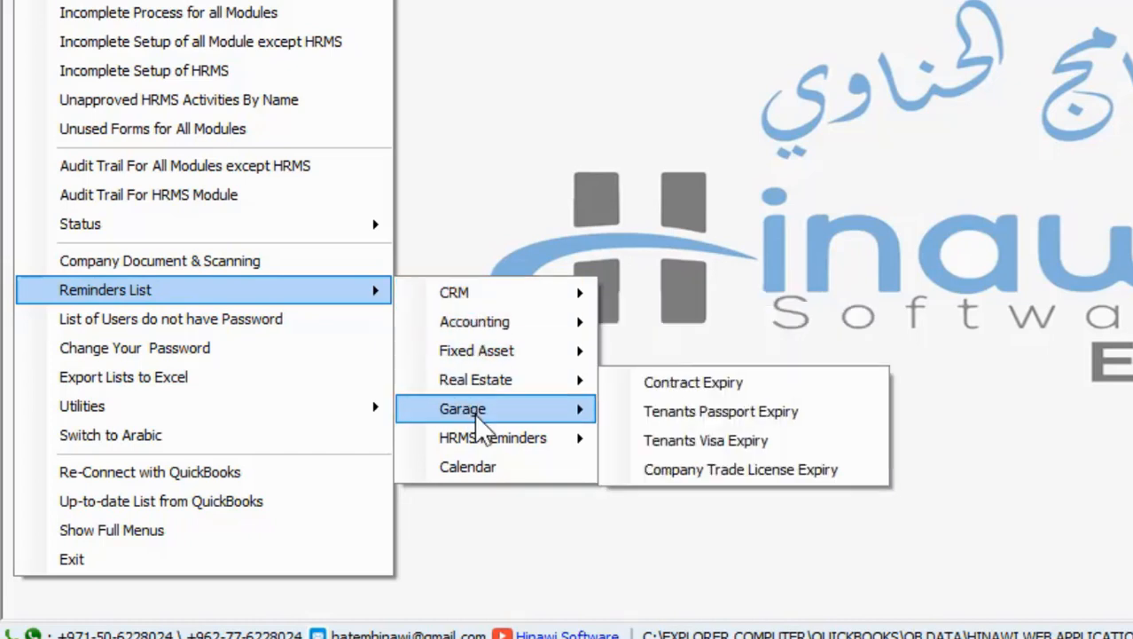
pyautogui.moveTo(477, 432)
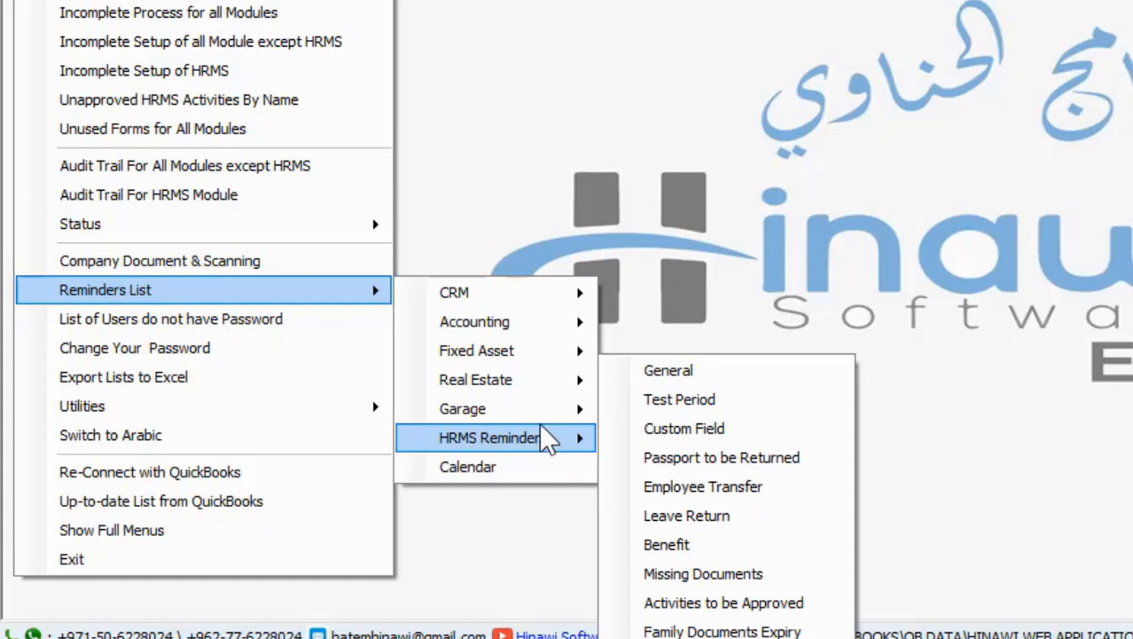
# Display the HRMS Reminders reports, pointing toward Missing Documents
pyautogui.moveTo(484, 296)
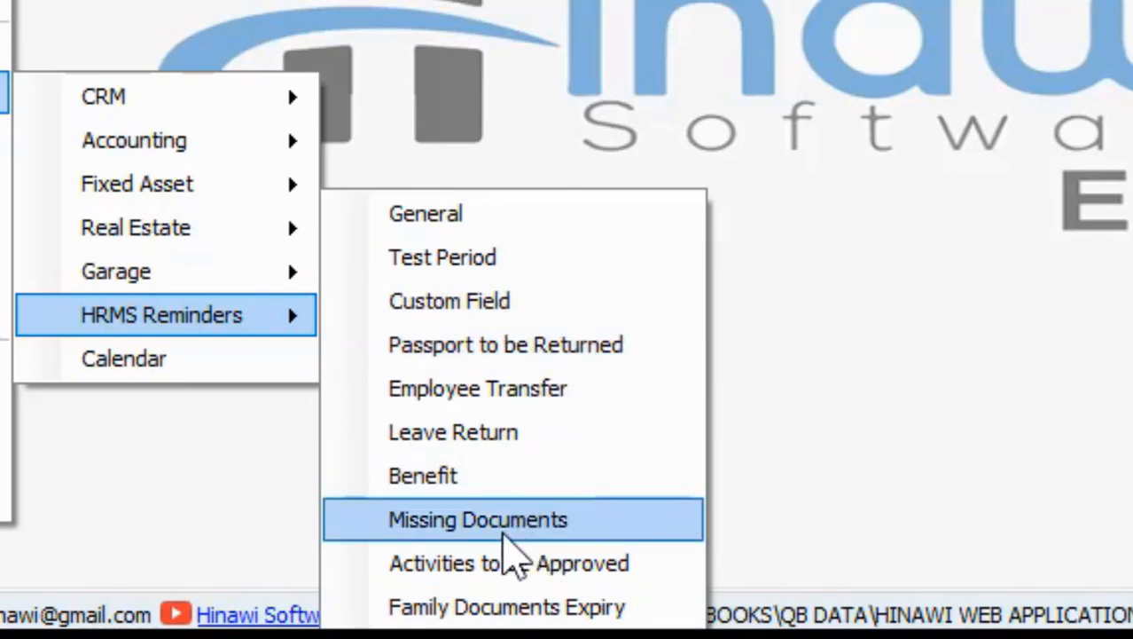
# Open the Missing Documents report and switch its Company to Sample
pyautogui.click(488, 528)
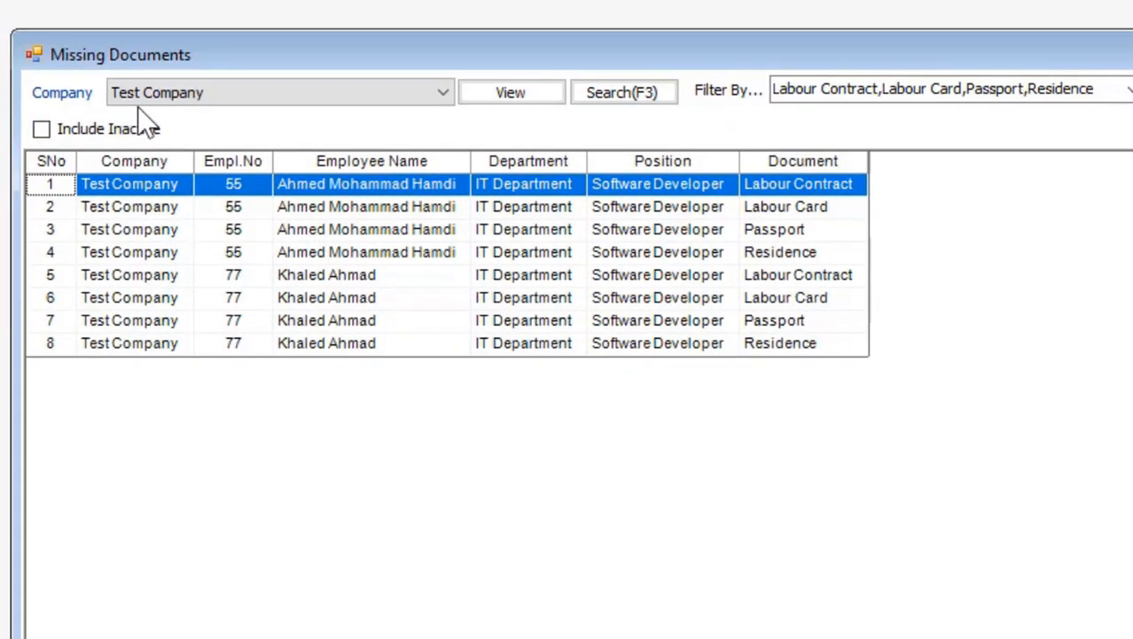
pyautogui.click(213, 92)
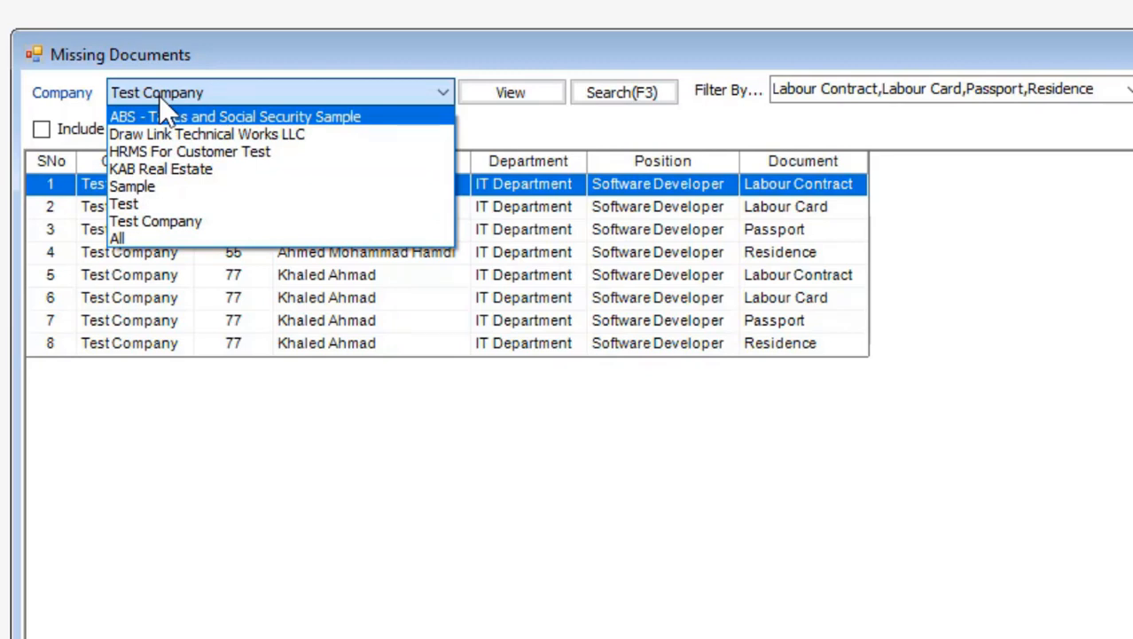
pyautogui.click(210, 197)
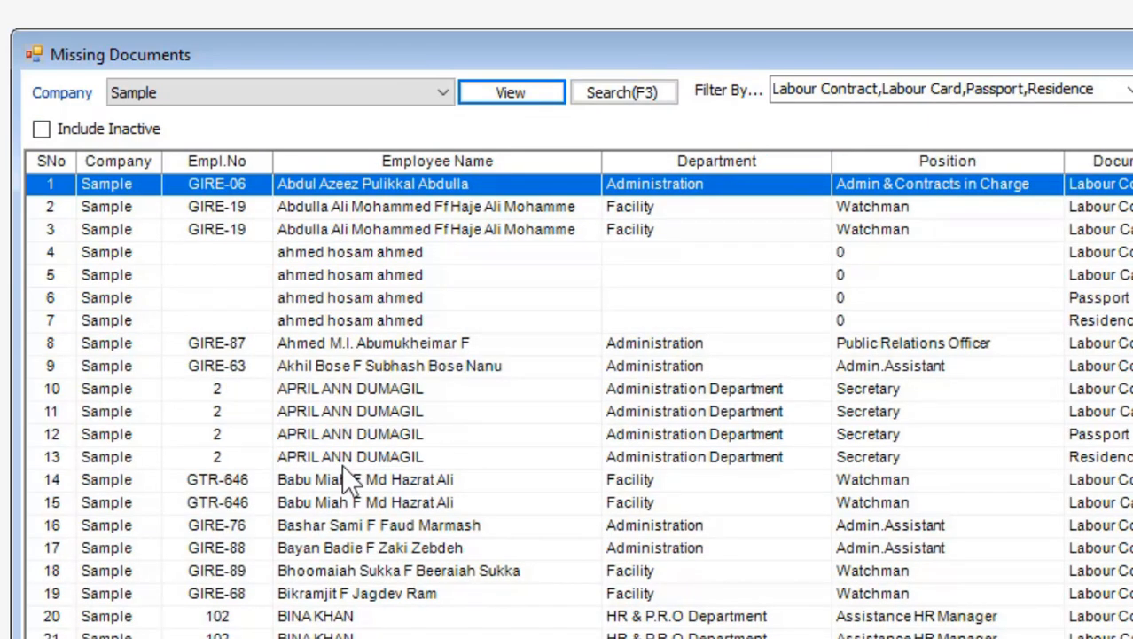
pyautogui.click(1128, 93)
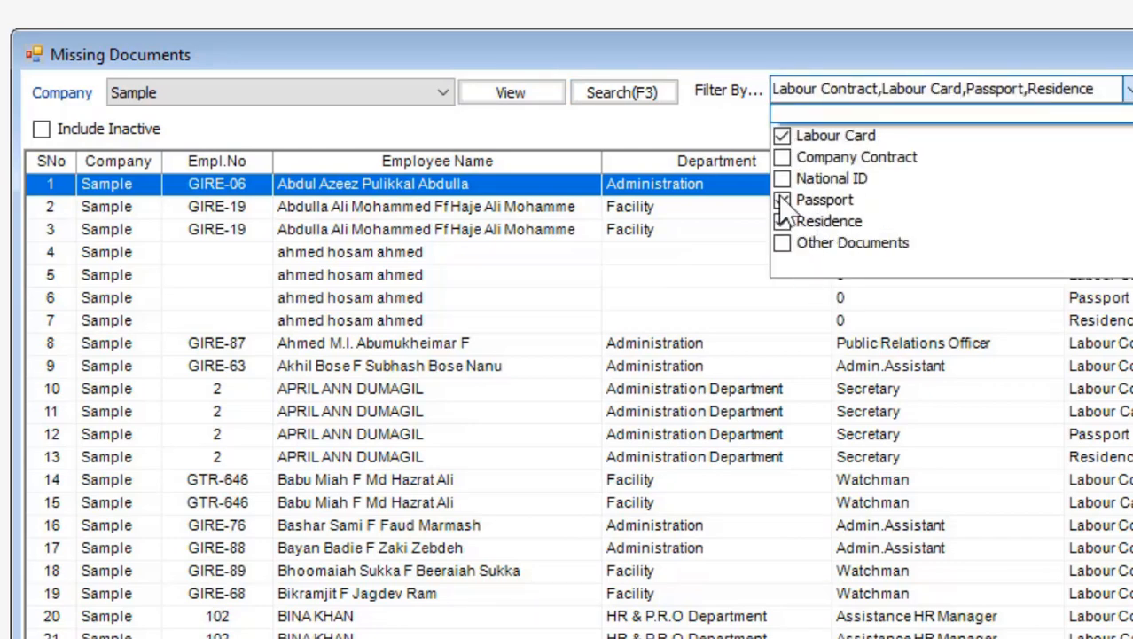
# Add Company Contract, National ID and Other Documents to the filter and refresh the report
pyautogui.click(782, 136)
pyautogui.click(782, 159)
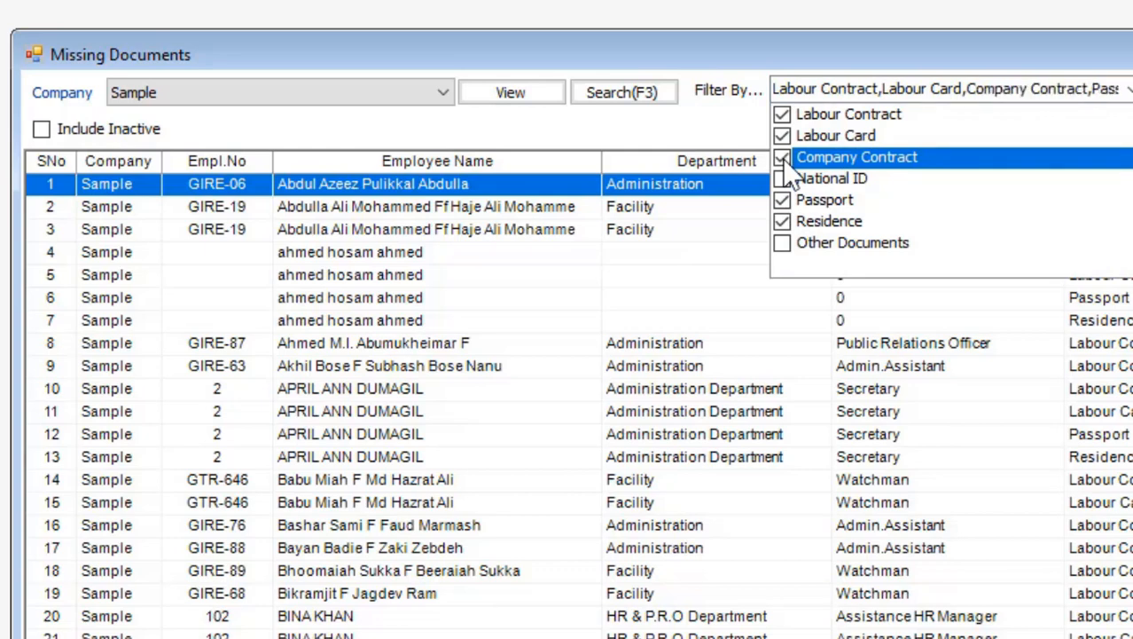
pyautogui.click(783, 185)
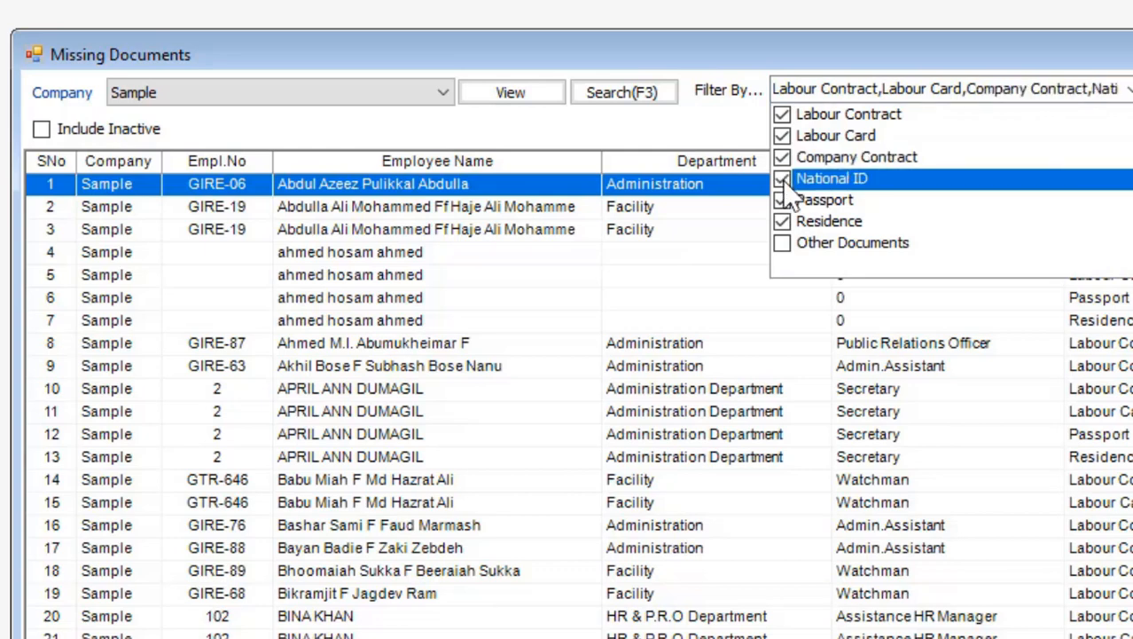
pyautogui.click(783, 244)
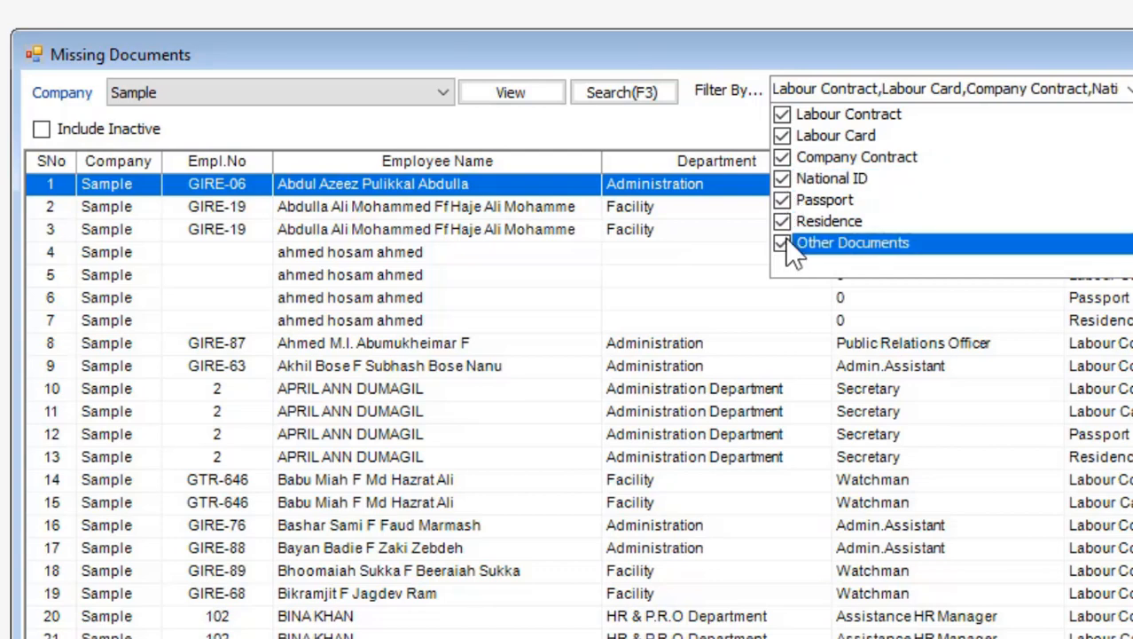
pyautogui.click(527, 98)
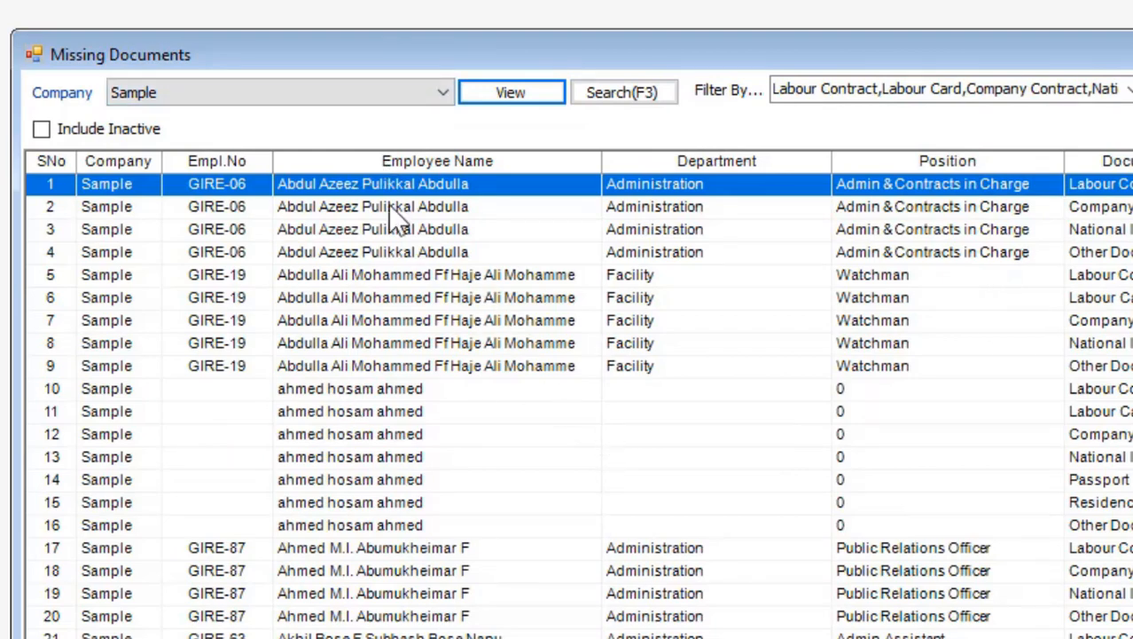
pyautogui.scroll(-14, 577, 399)
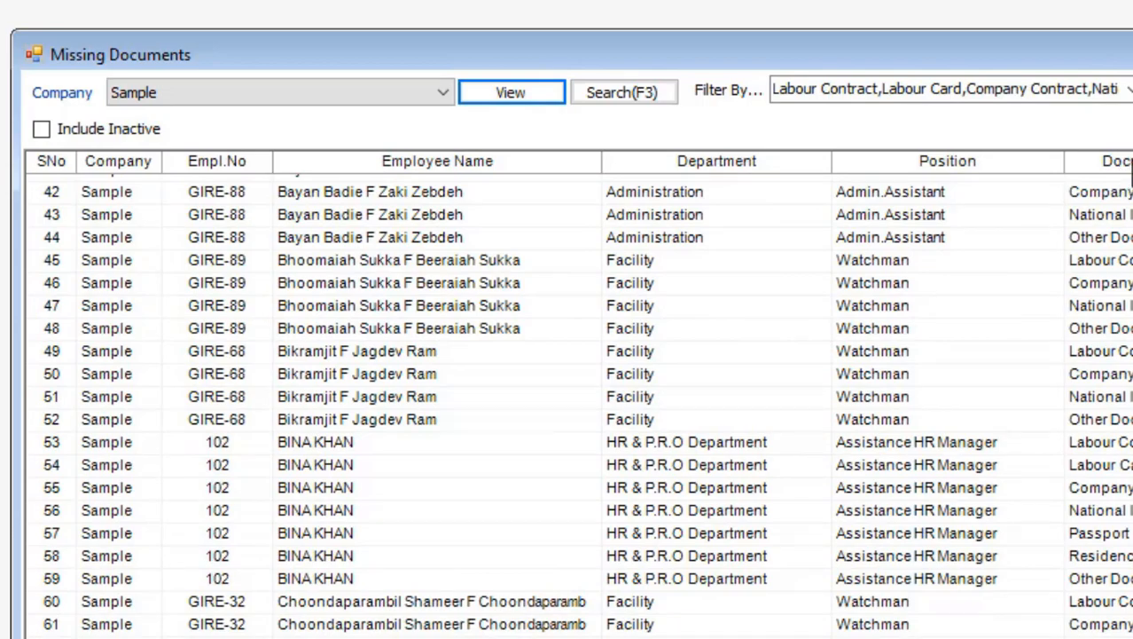
pyautogui.scroll(-20, 576, 399)
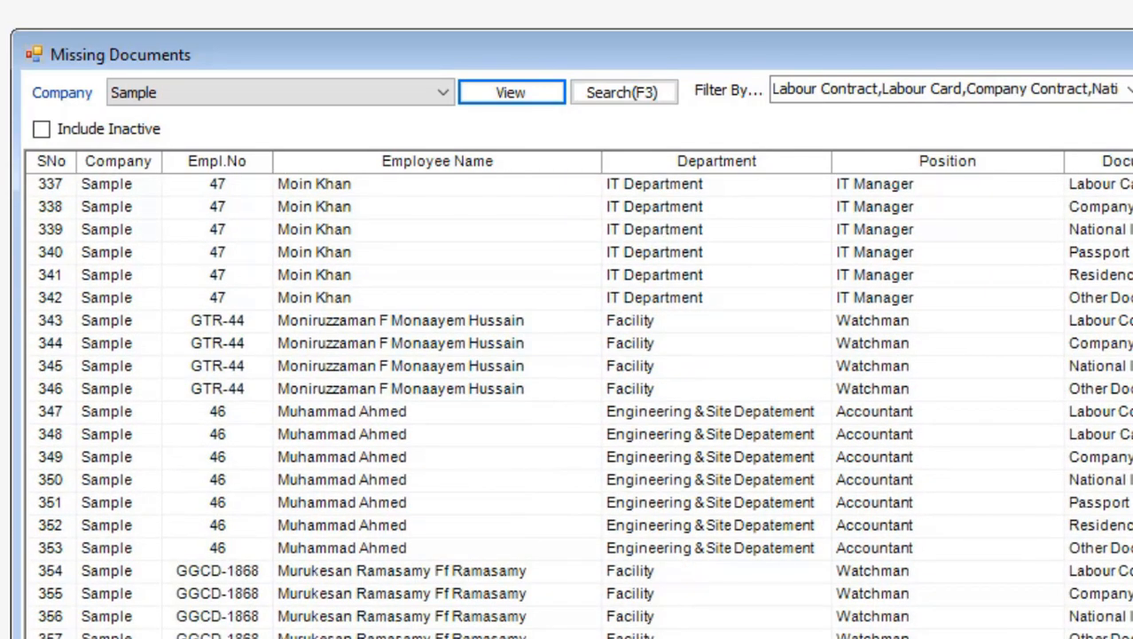
pyautogui.scroll(-20, 577, 399)
pyautogui.scroll(9, 577, 399)
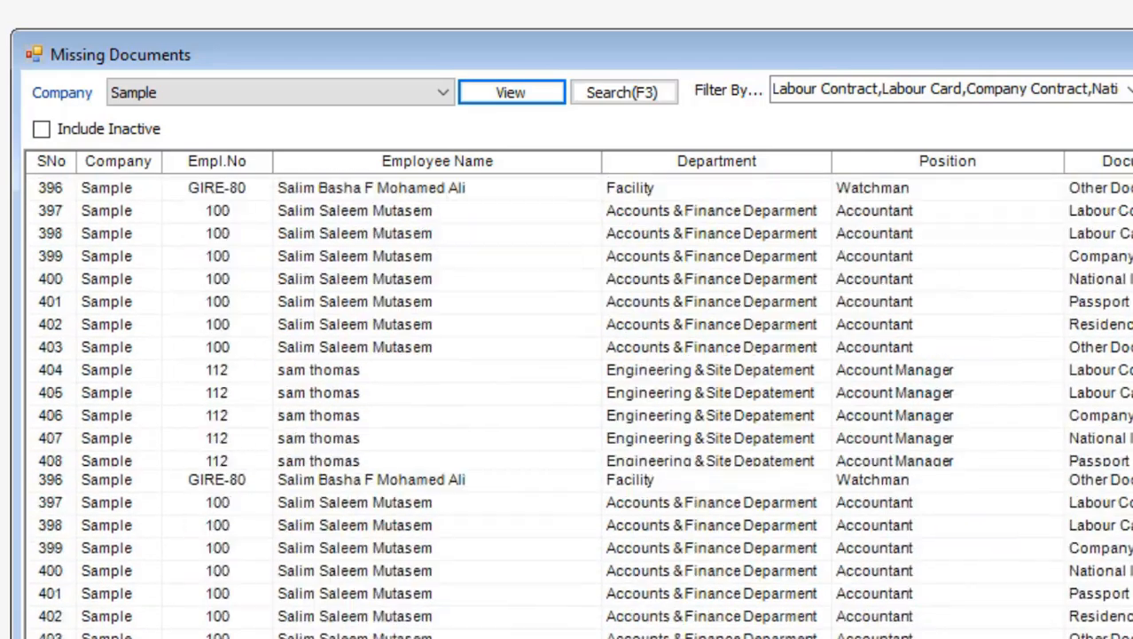
pyautogui.scroll(20, 576, 399)
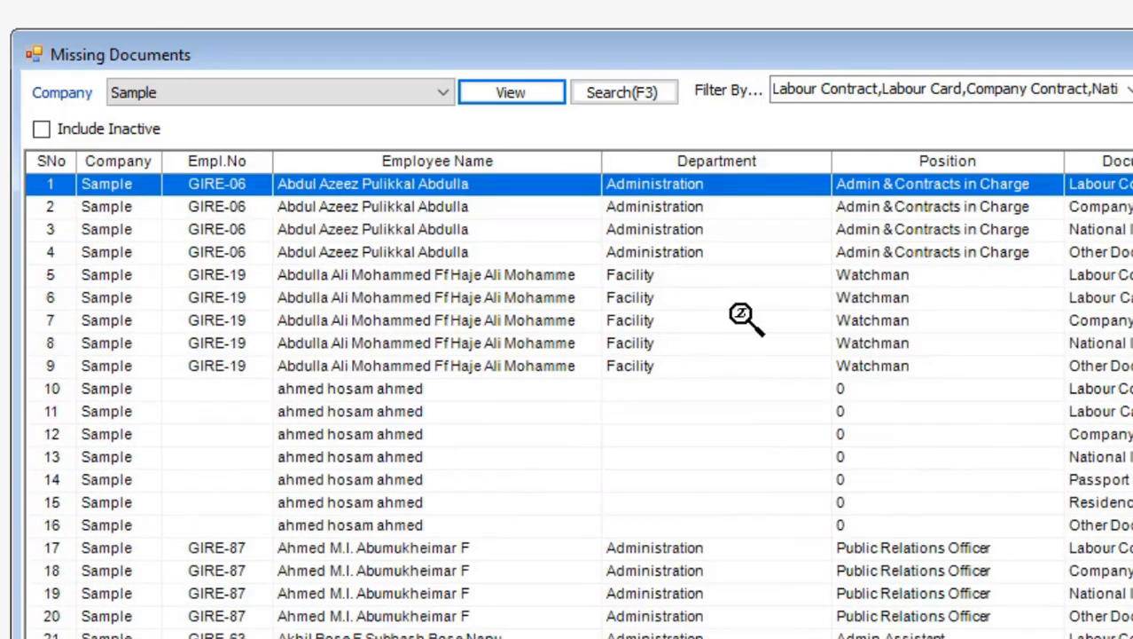
pyautogui.click(1102, 209)
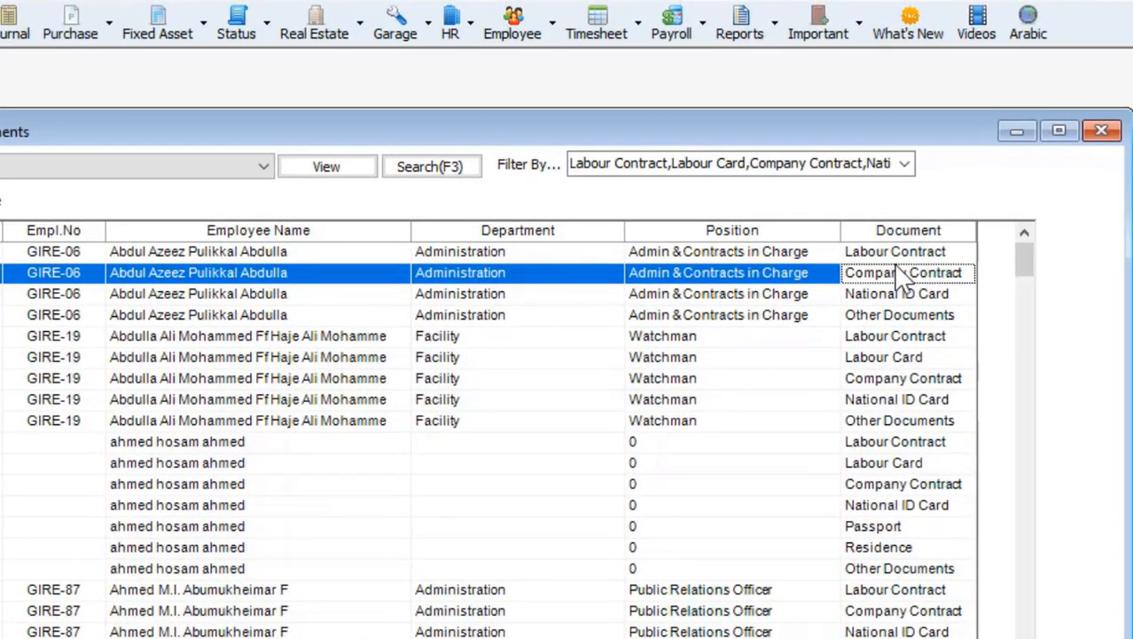
# Review the employee's Company Contract document across its tabs, then close it and the documents list
pyautogui.doubleClick(895, 265)
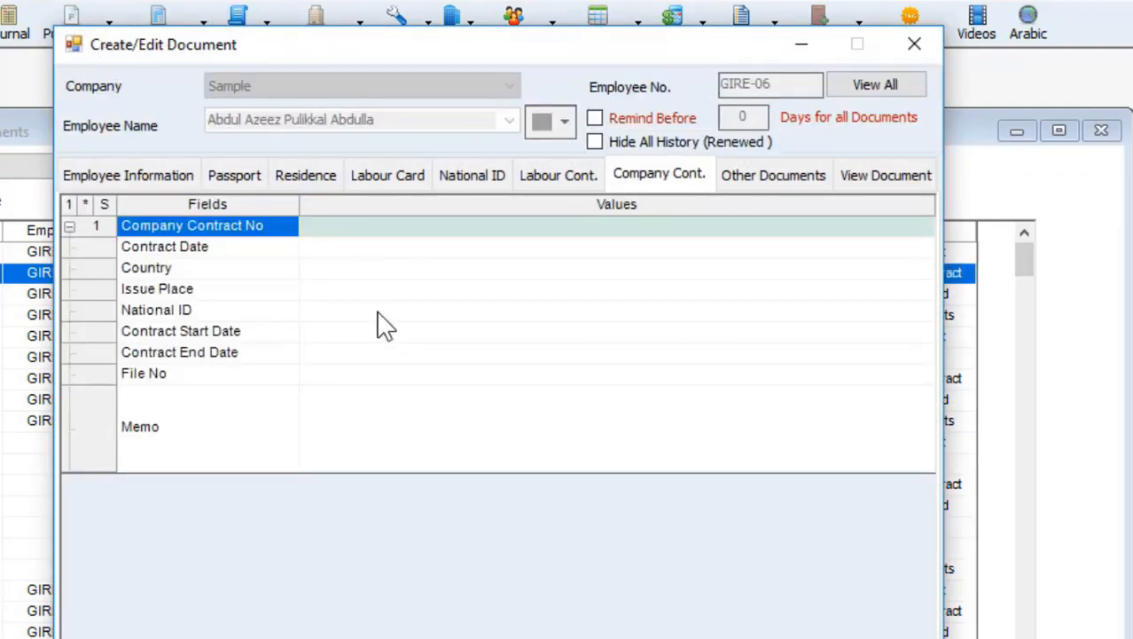
pyautogui.click(561, 182)
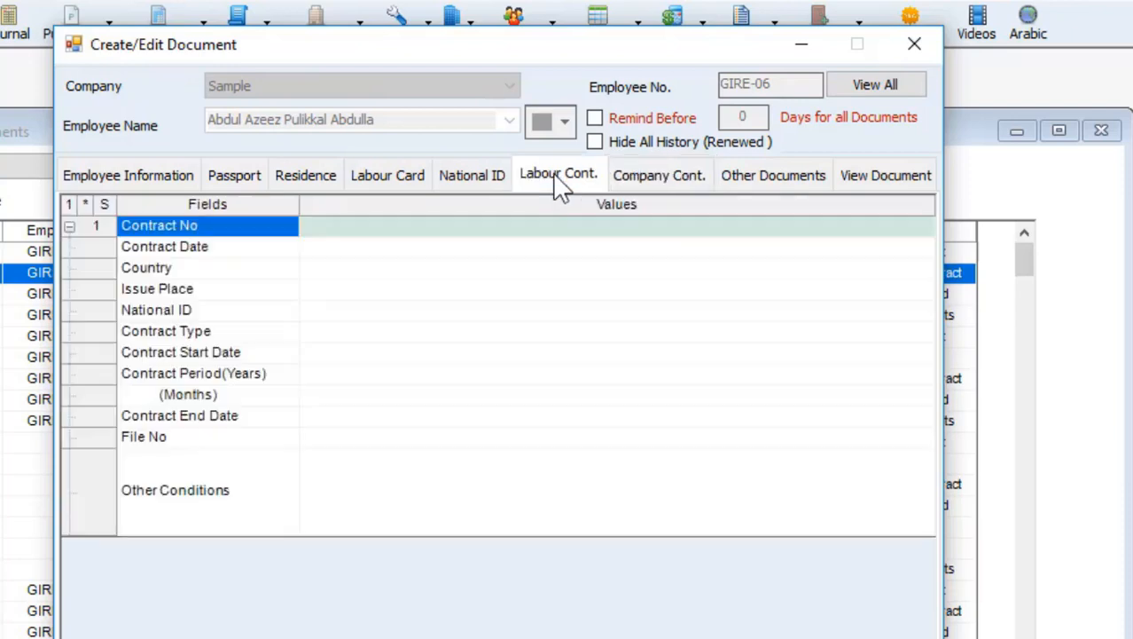
pyautogui.click(480, 182)
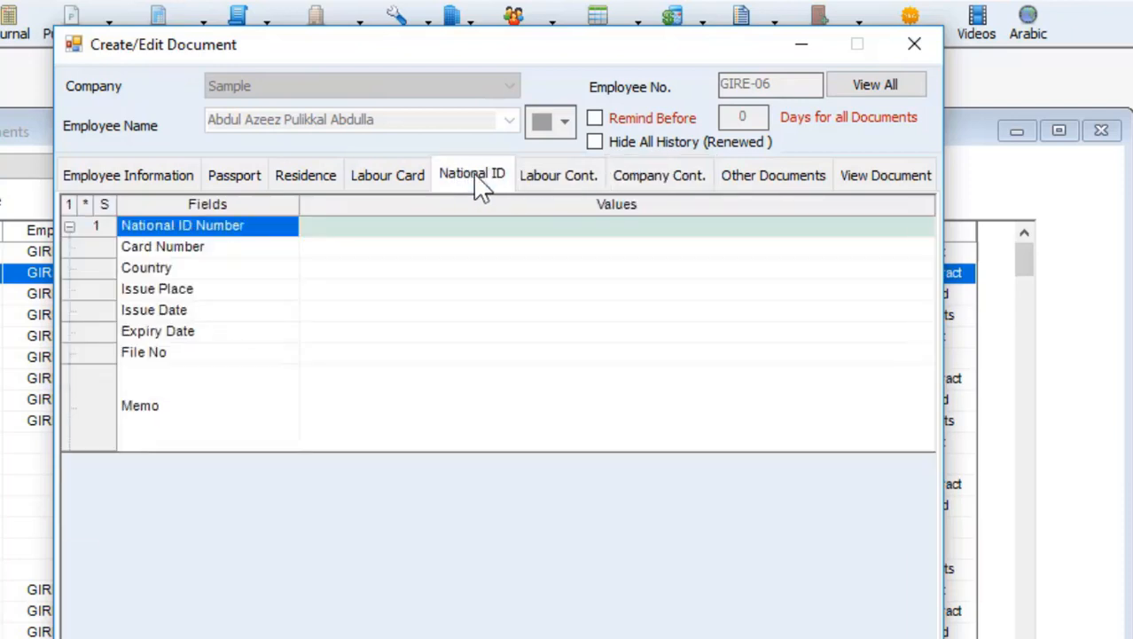
pyautogui.click(307, 177)
pyautogui.click(250, 176)
pyautogui.click(175, 173)
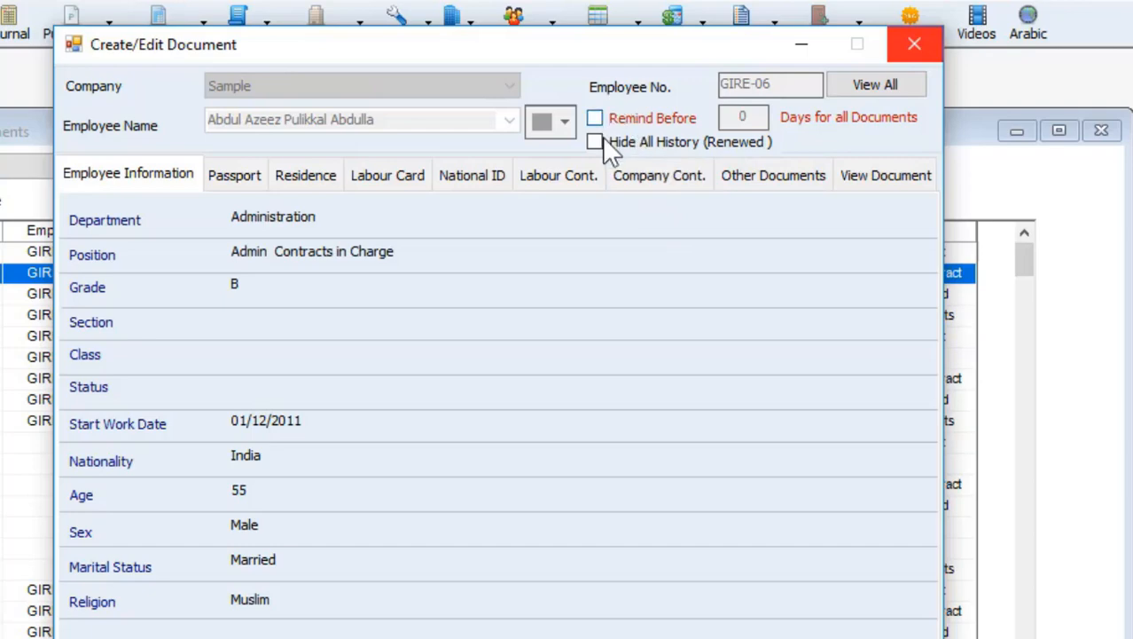
pyautogui.click(914, 45)
pyautogui.click(1101, 131)
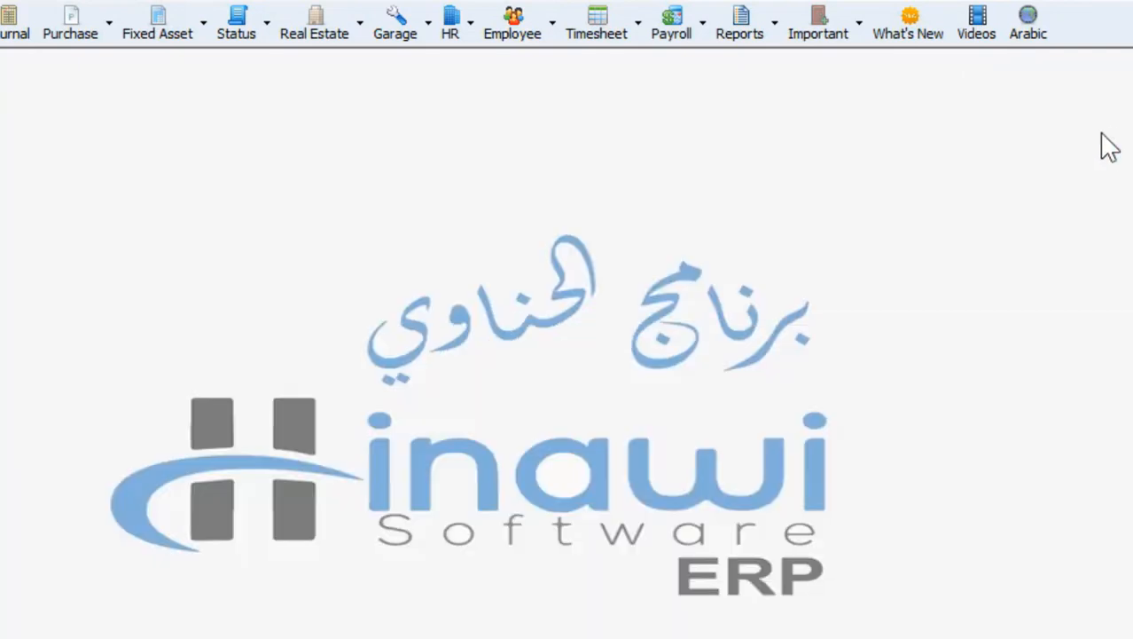
# Show the HRMS Reminders submenu under the main menu's Reminders List
pyautogui.click(0, 0)
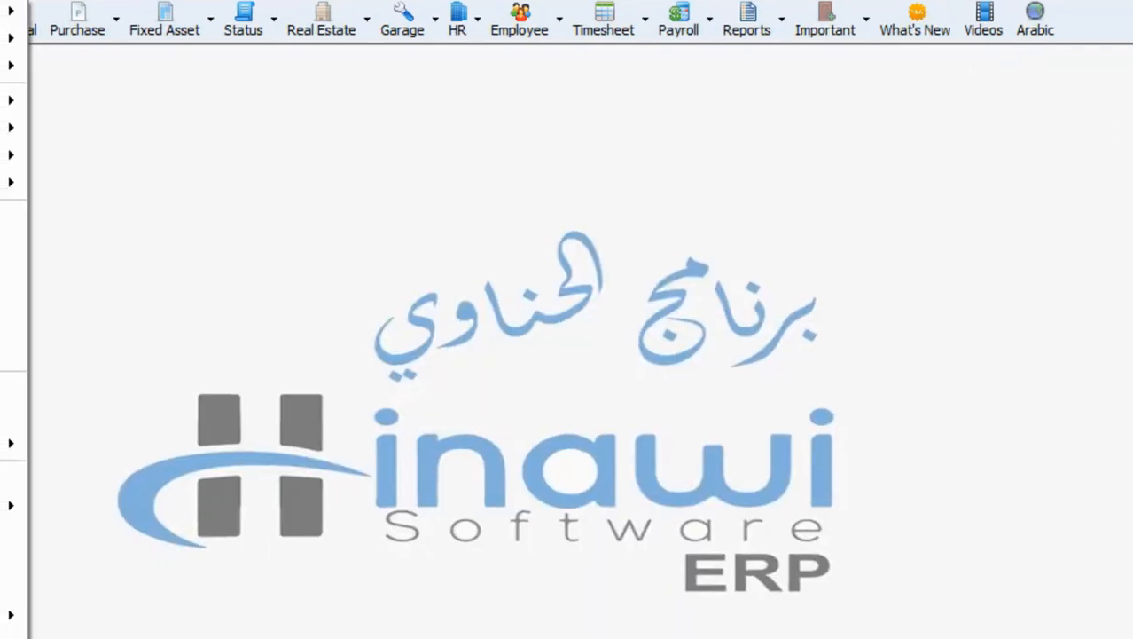
pyautogui.moveTo(209, 333)
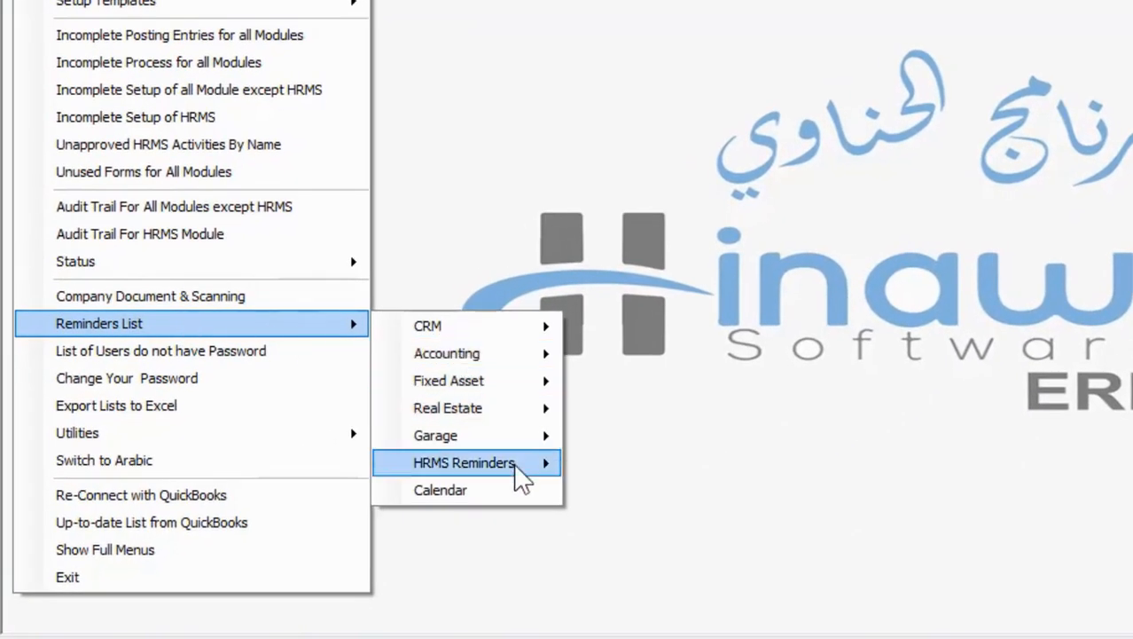
pyautogui.moveTo(521, 476)
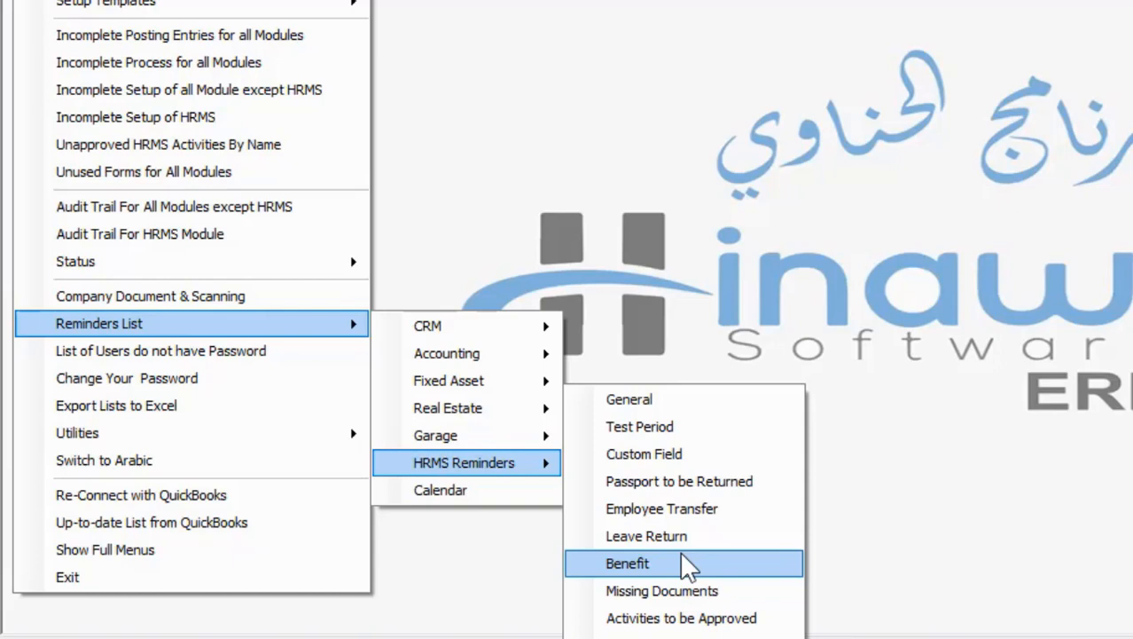
# Open the Test Period reminders for Test Company and tick Don't Show Again
pyautogui.click(660, 426)
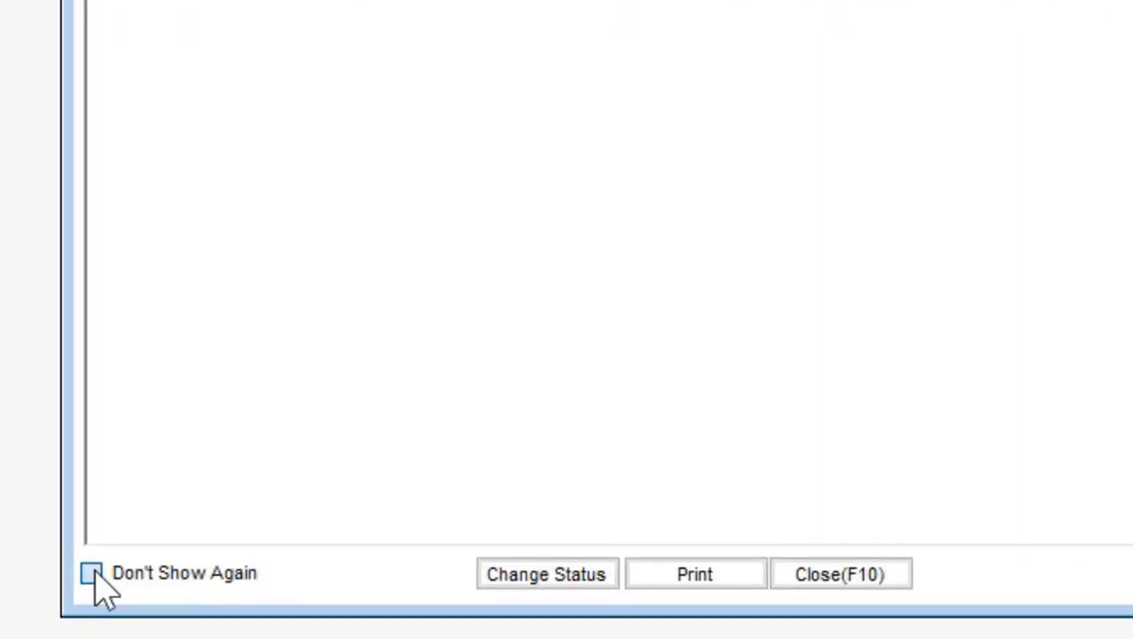
pyautogui.click(92, 573)
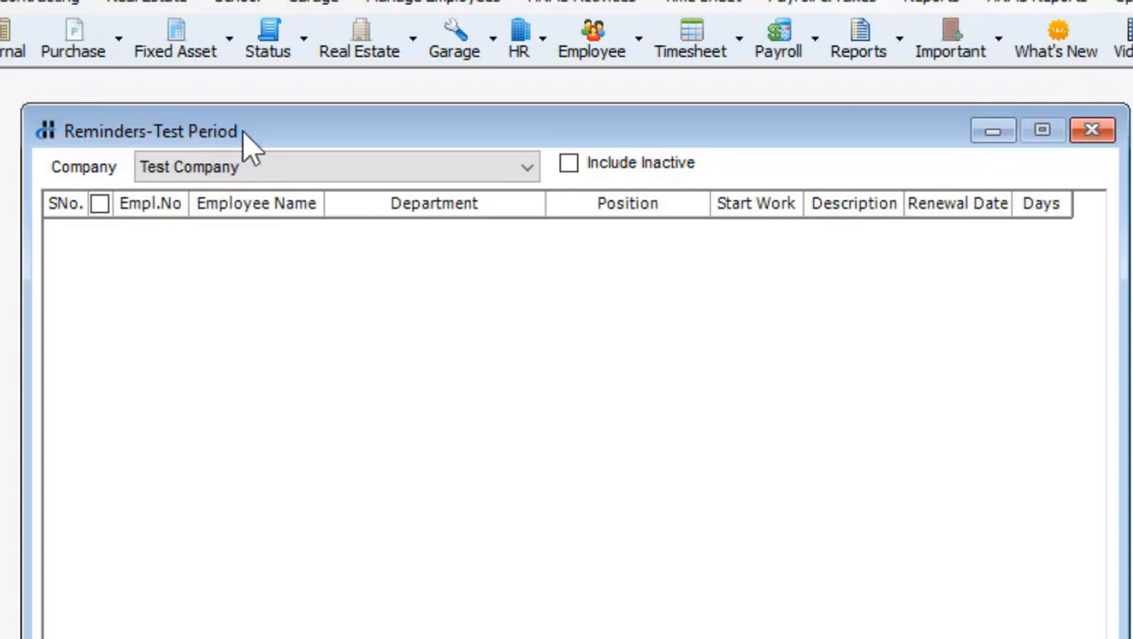
# Show Test Period reminders for Sample, ABS - Taxes and Social Security Sample, and Draw Link Technical Works LLC
pyautogui.click(269, 166)
pyautogui.click(266, 280)
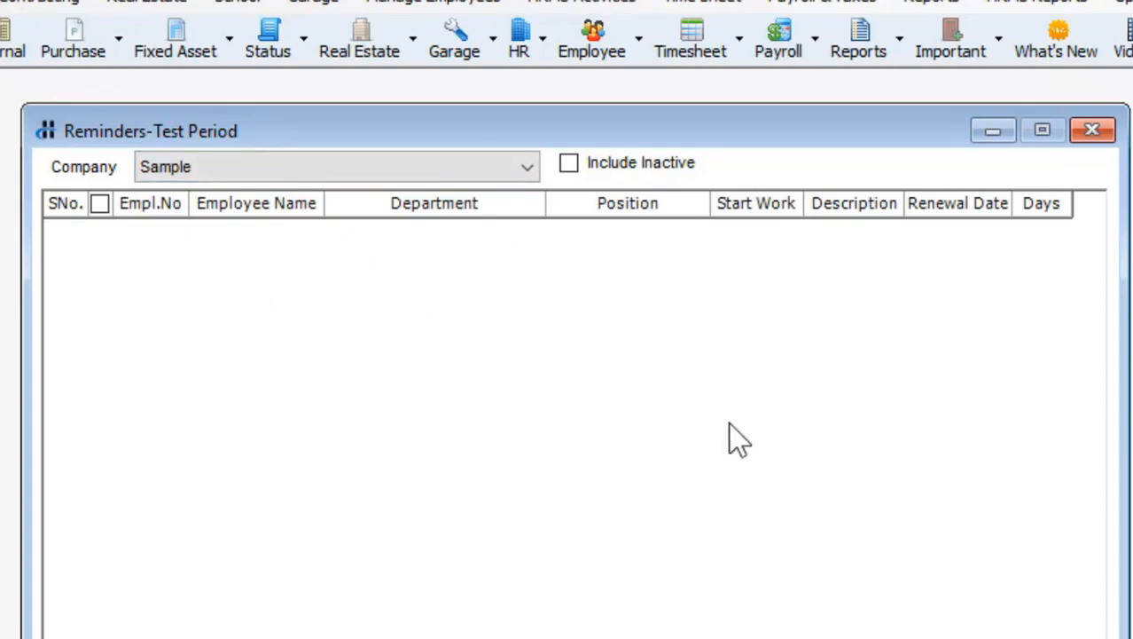
pyautogui.click(396, 167)
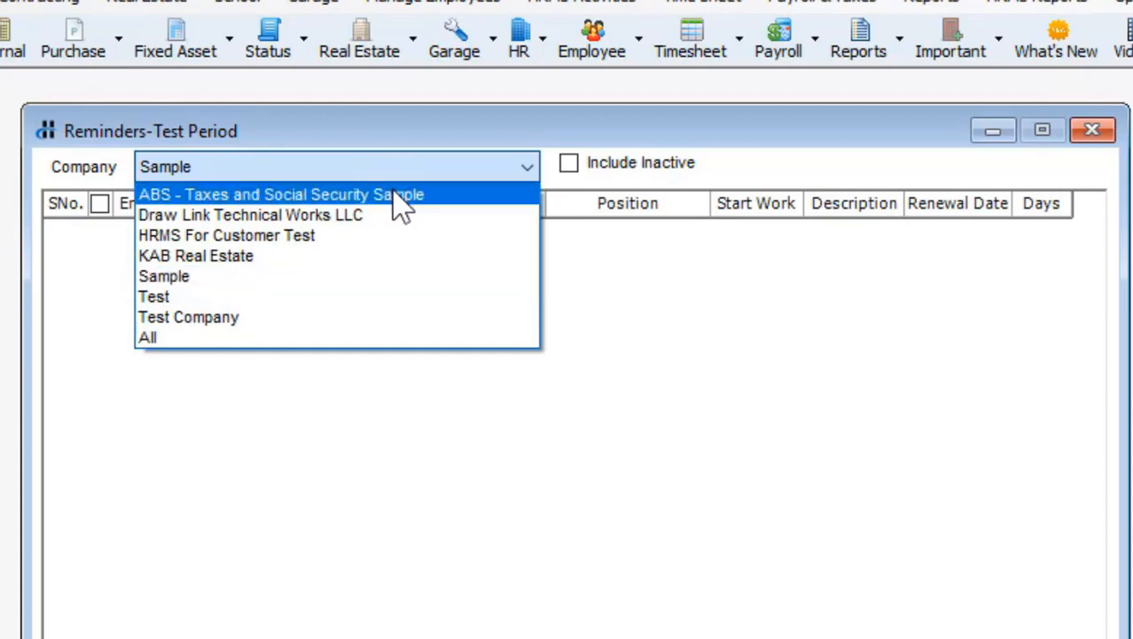
pyautogui.click(396, 196)
pyautogui.click(370, 168)
pyautogui.click(366, 215)
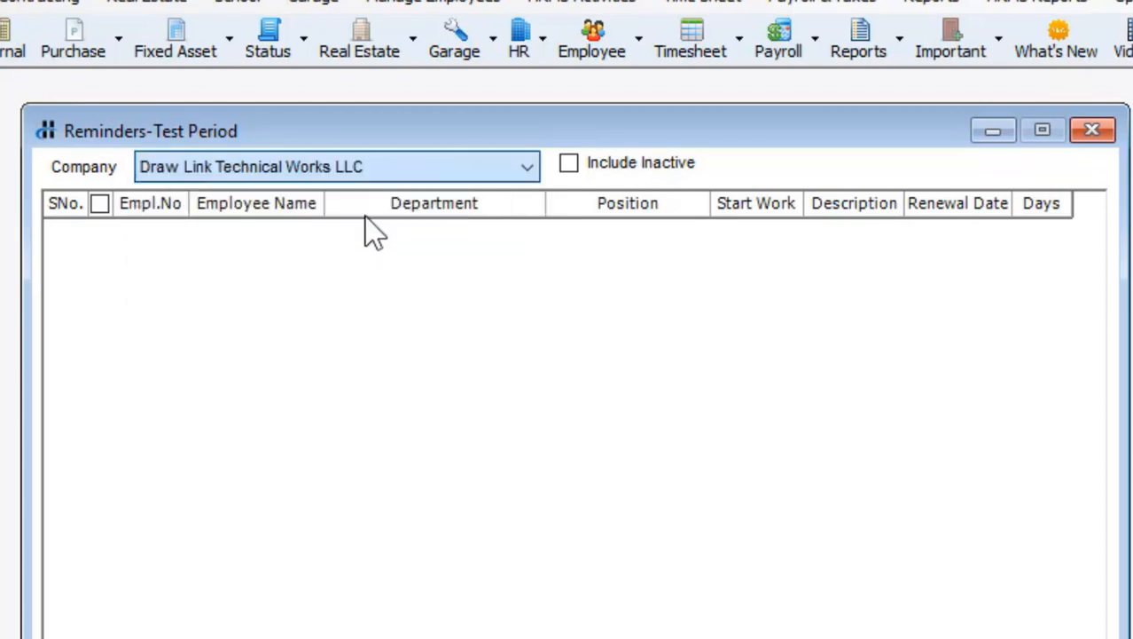
# Check KAB Real Estate, Test and All companies, then close the Test Period reminders window
pyautogui.click(346, 174)
pyautogui.click(345, 254)
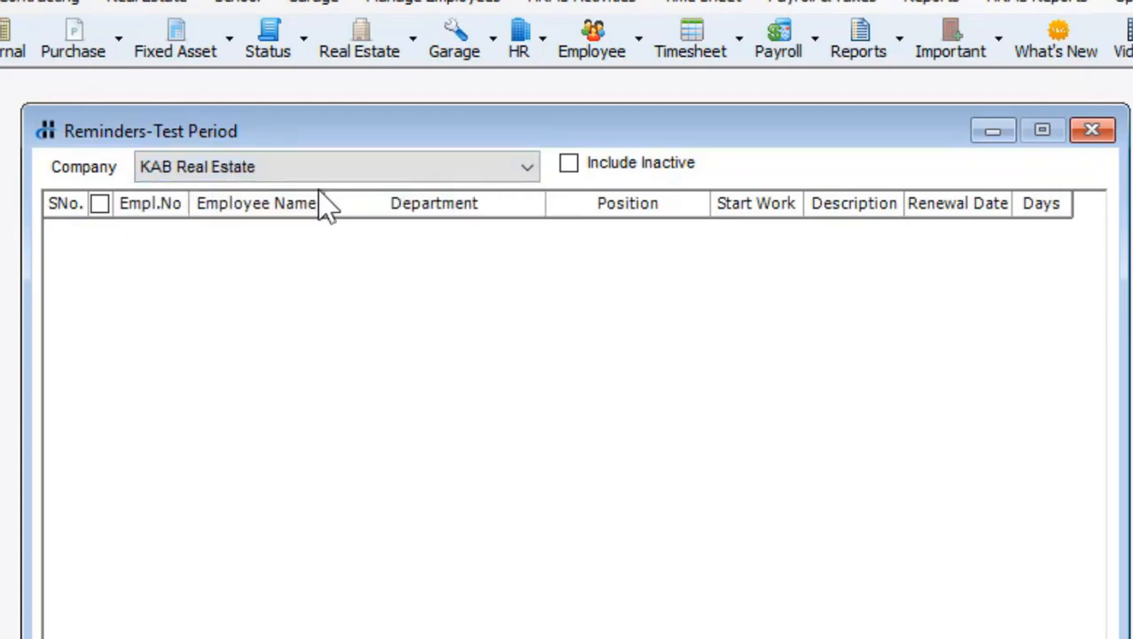
pyautogui.click(309, 170)
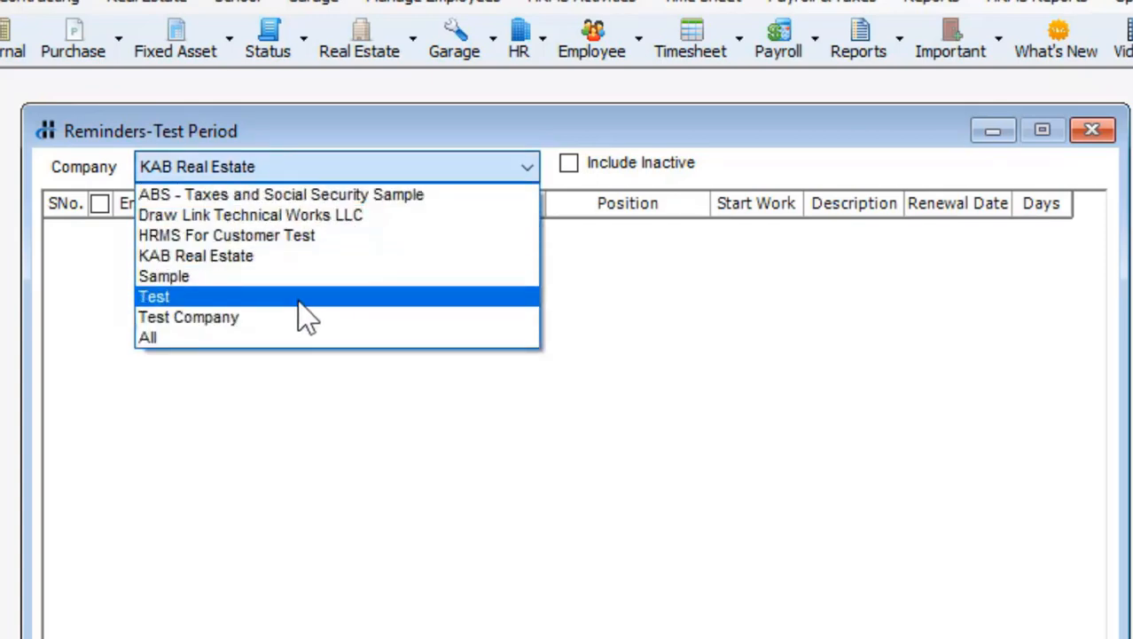
pyautogui.click(299, 298)
pyautogui.click(236, 171)
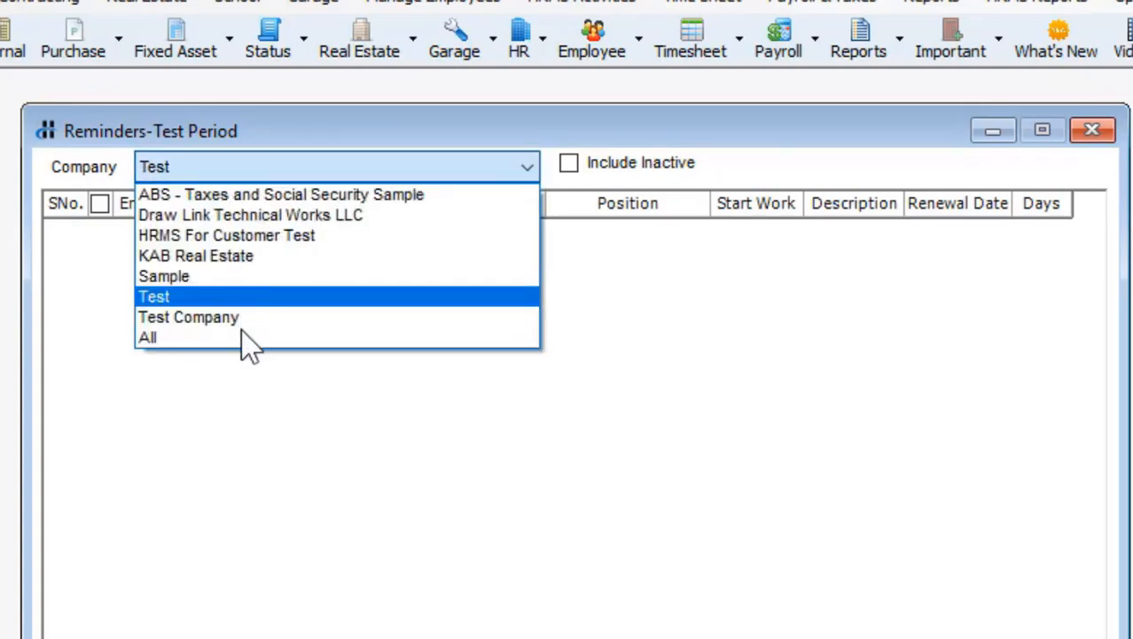
pyautogui.click(181, 339)
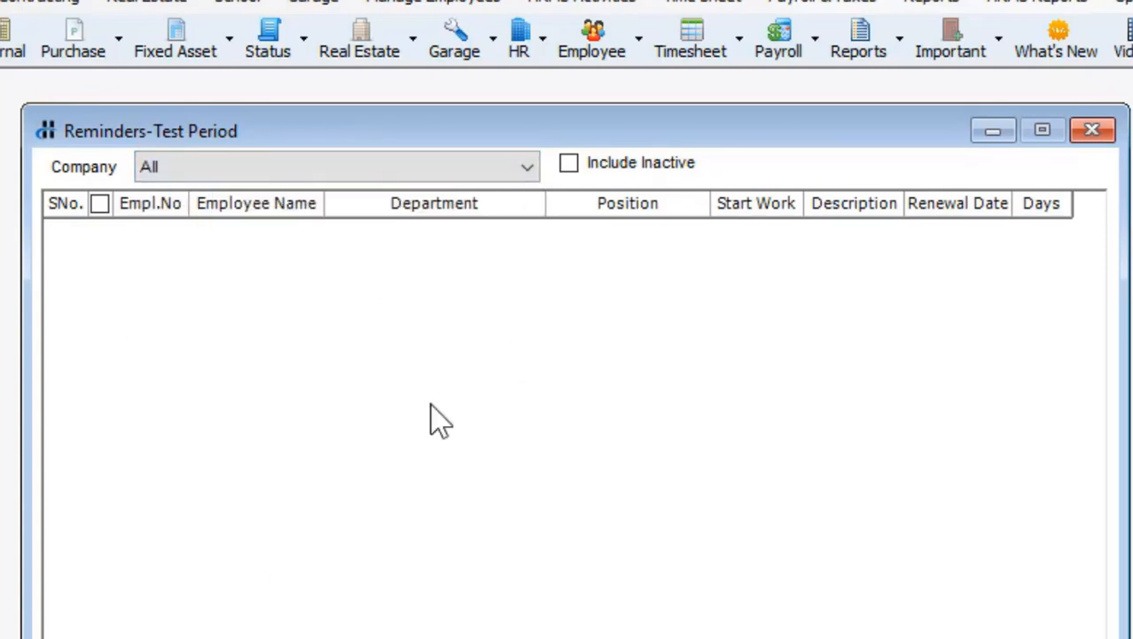
pyautogui.click(1094, 130)
pyautogui.click(35, 1)
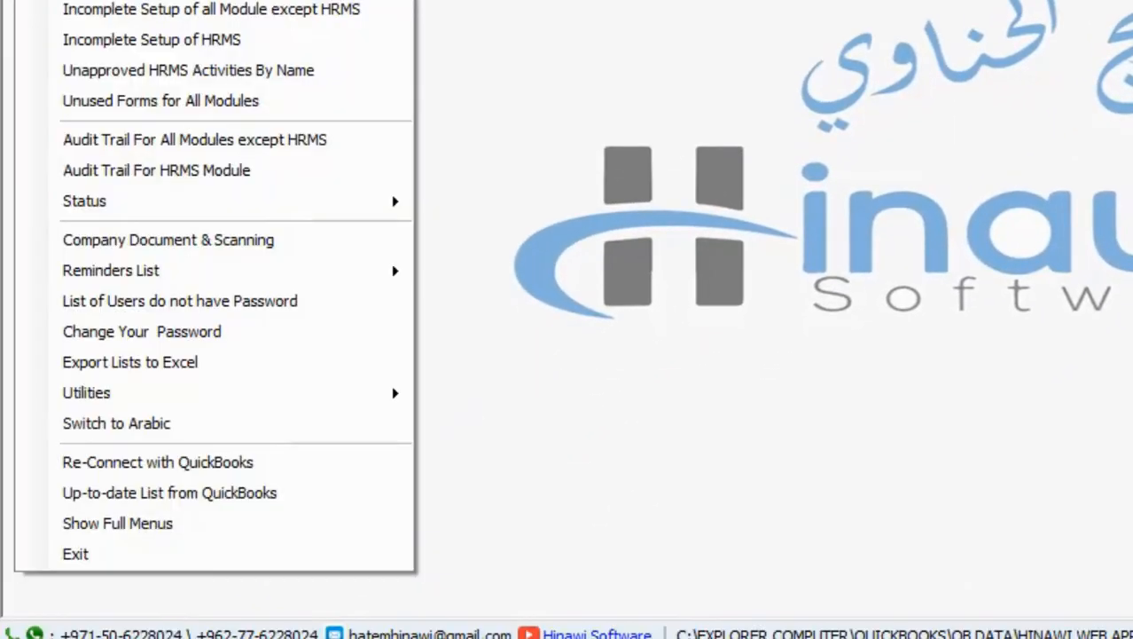
# Open the reminders Calendar after browsing the HRMS Reminders, Fixed Asset and Garage categories
pyautogui.moveTo(124, 282)
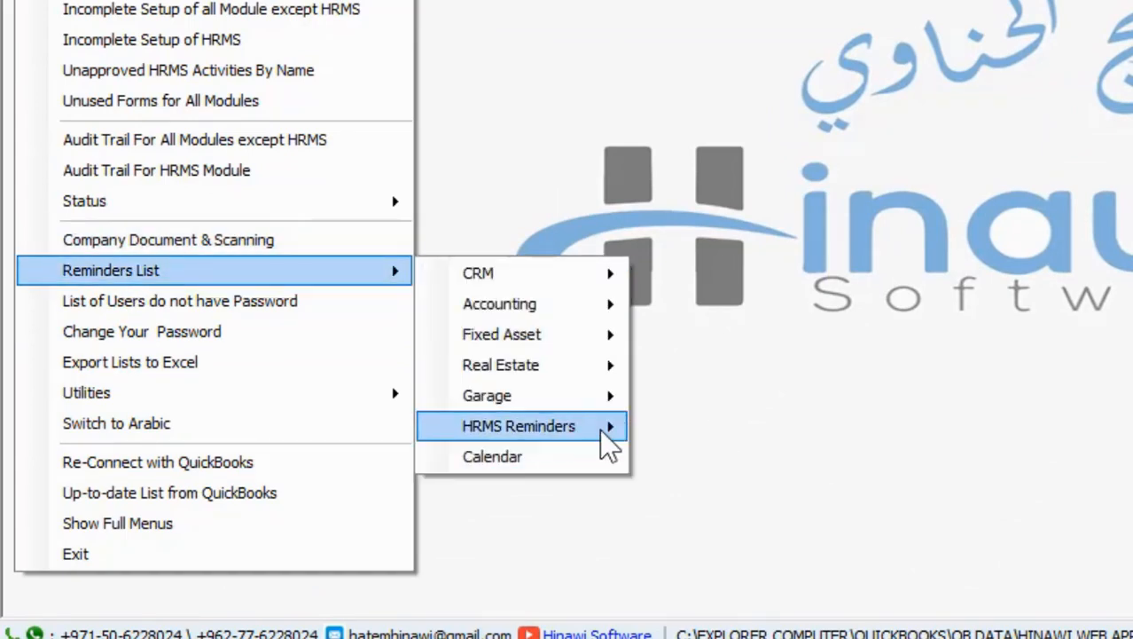
pyautogui.moveTo(603, 427)
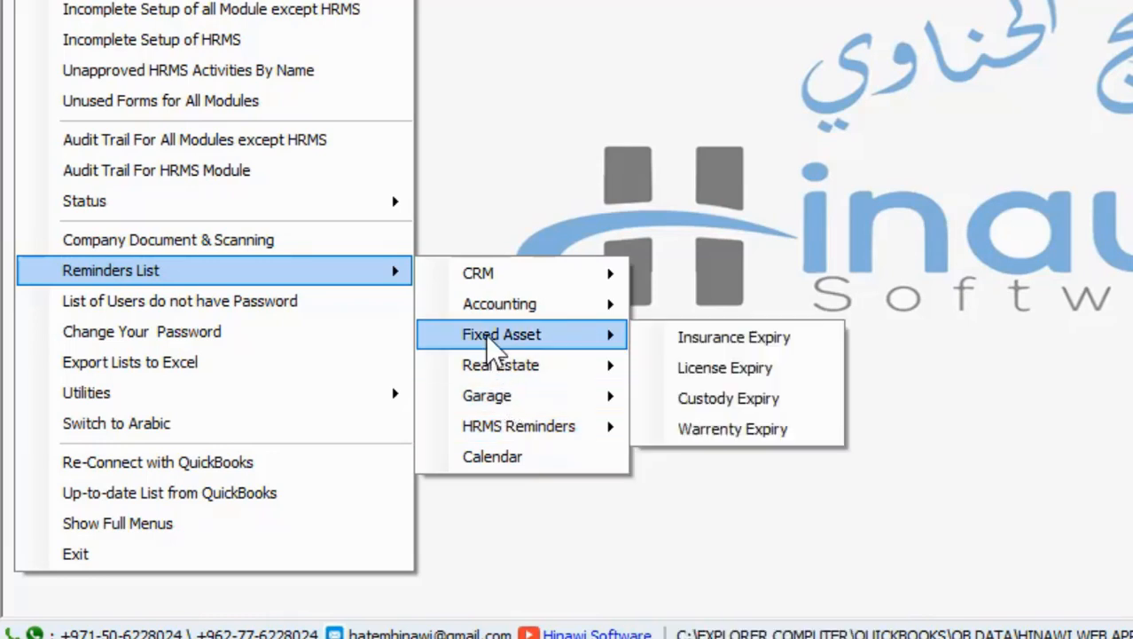
pyautogui.moveTo(484, 312)
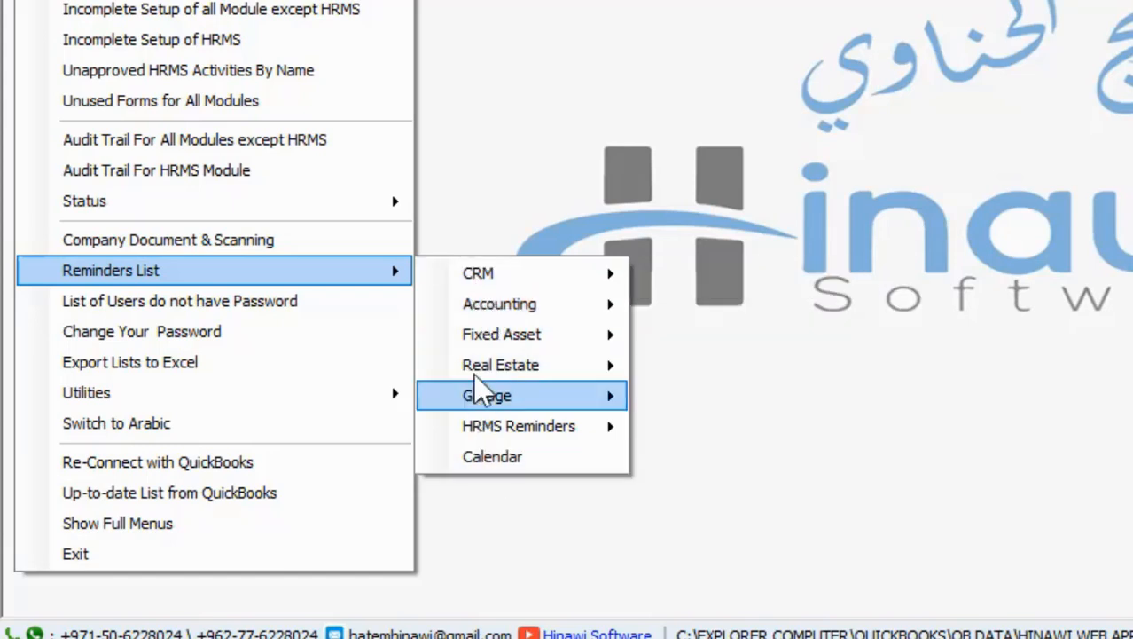
pyautogui.click(508, 454)
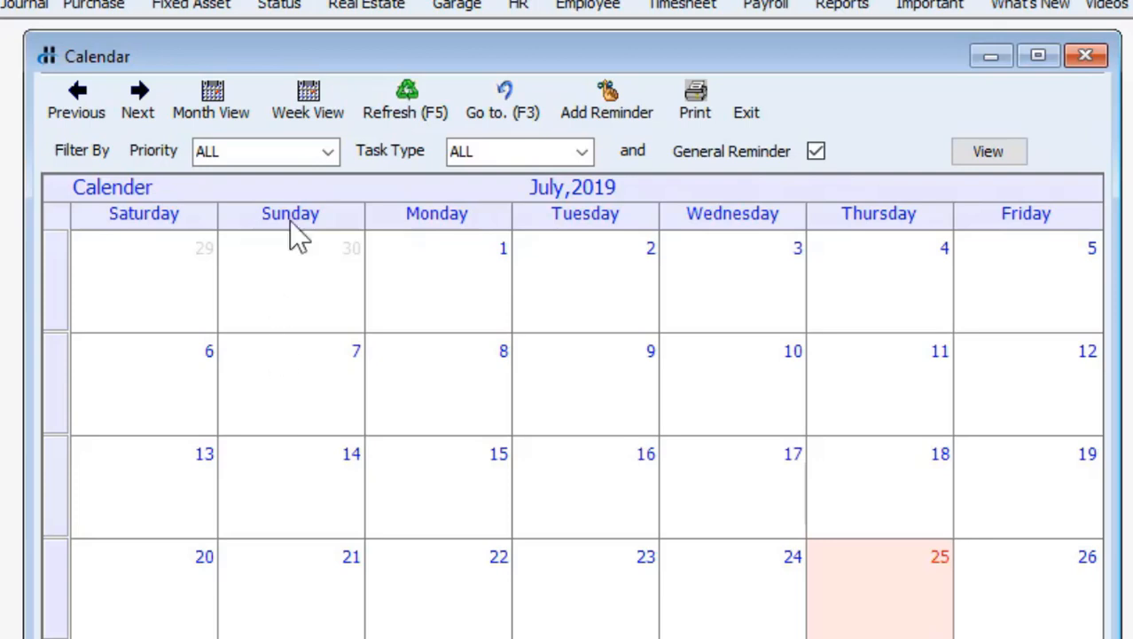
# Keep the priority and task type filters at ALL, and select 17, 19 and 23 July
pyautogui.click(329, 151)
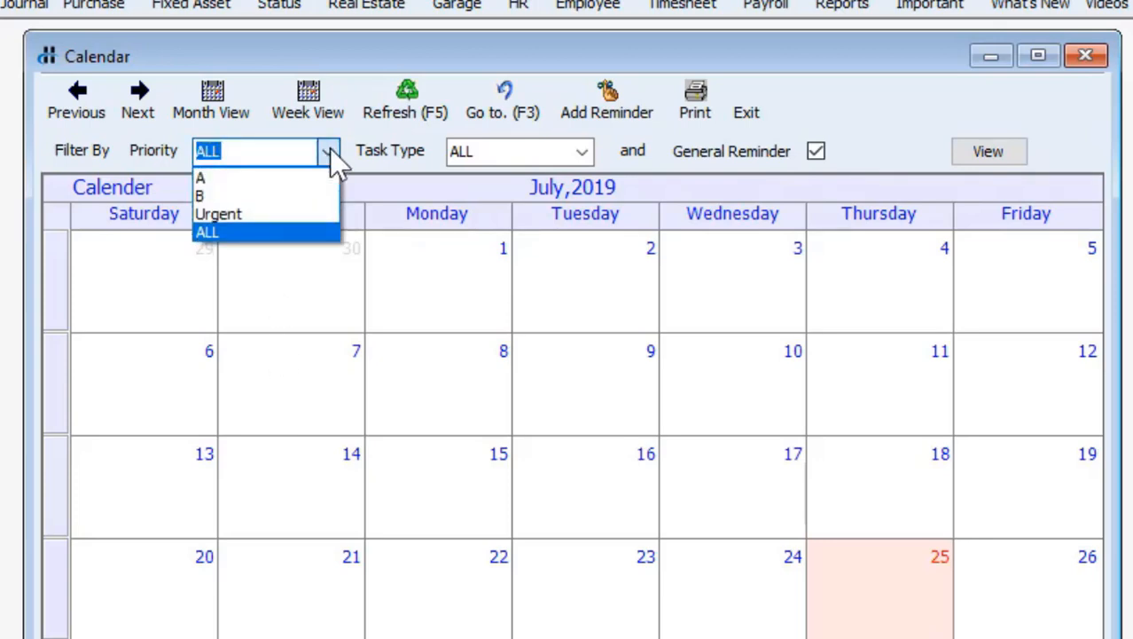
pyautogui.click(329, 150)
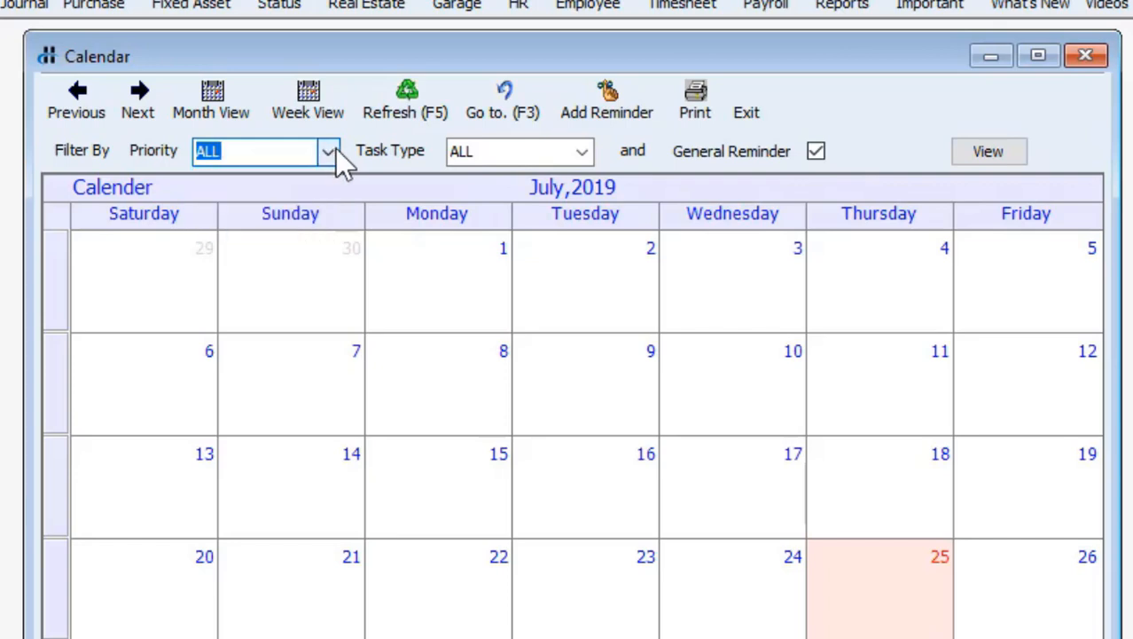
pyautogui.click(583, 151)
pyautogui.click(585, 152)
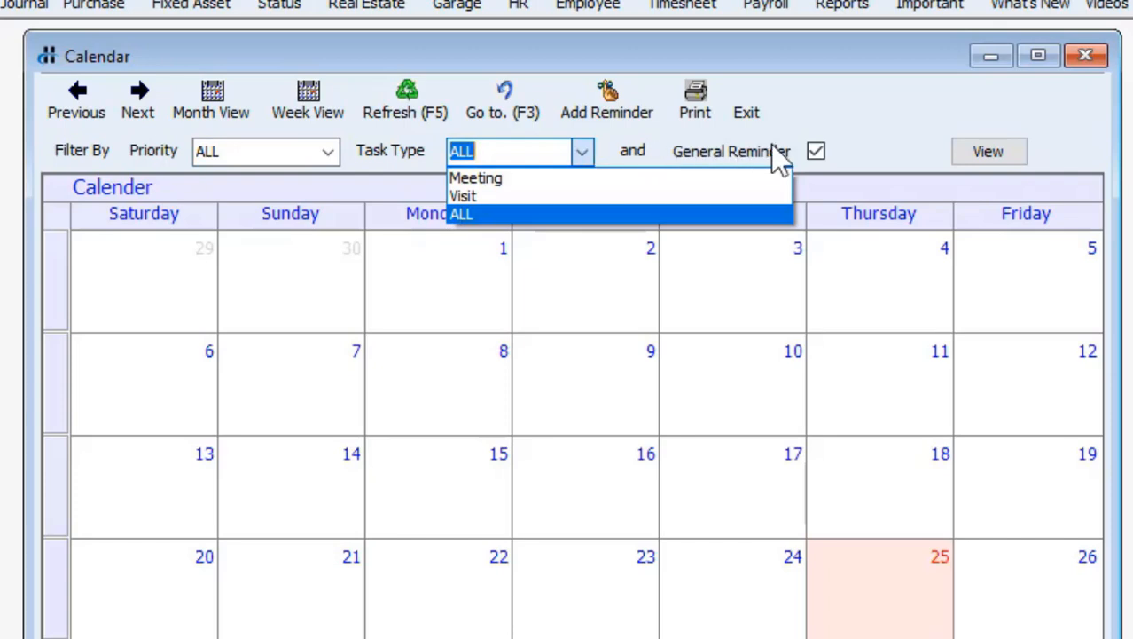
pyautogui.click(880, 148)
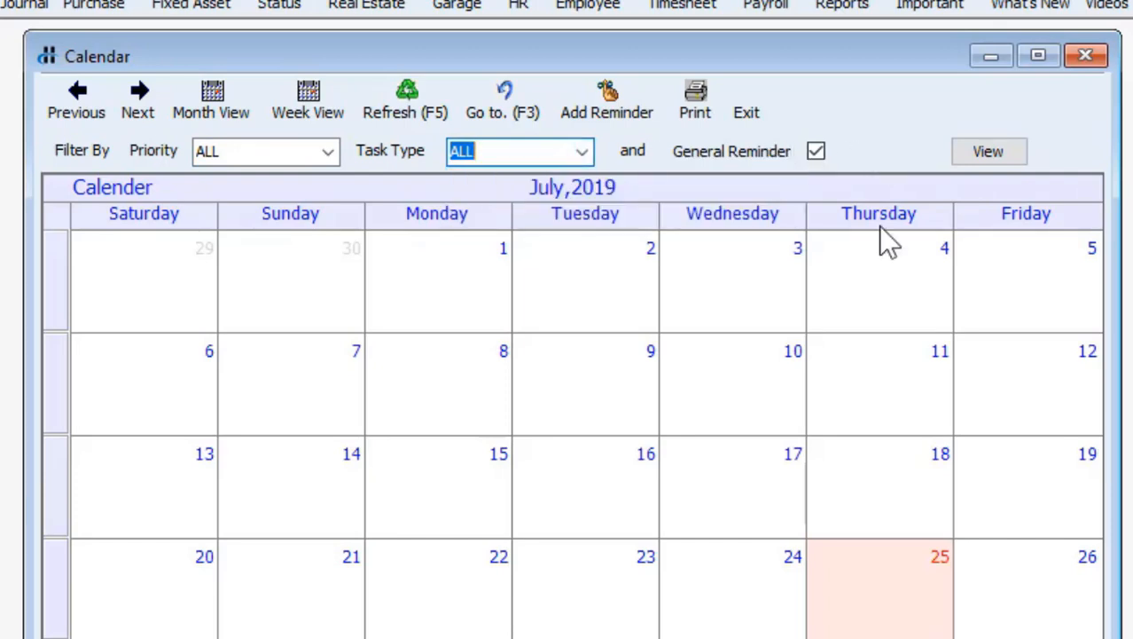
pyautogui.click(690, 490)
pyautogui.click(955, 475)
pyautogui.click(546, 560)
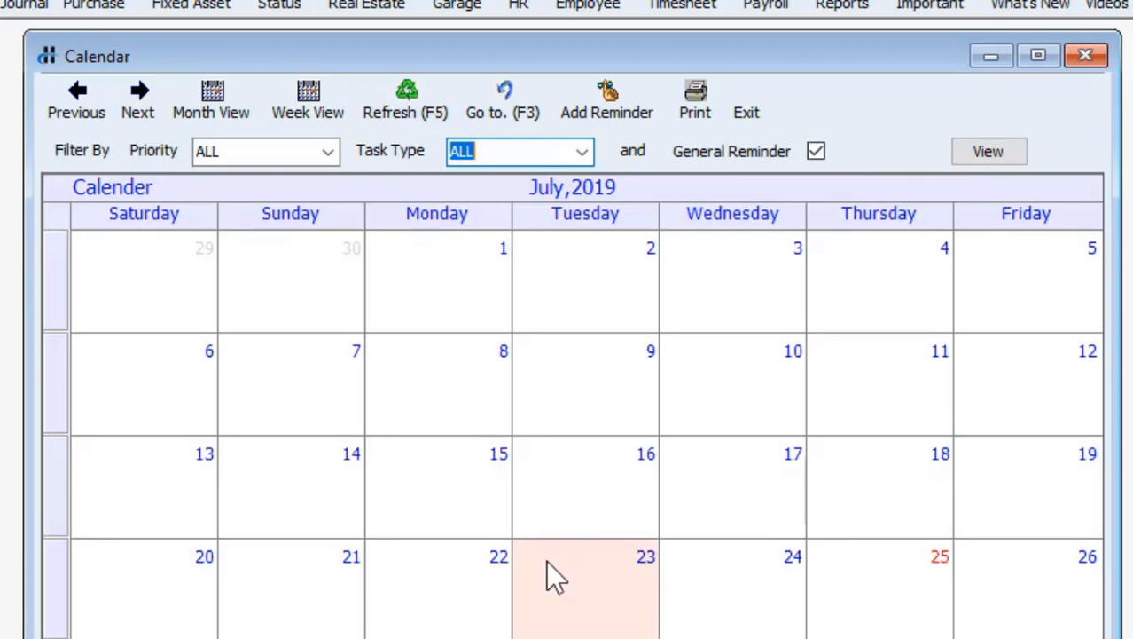
# Page ahead two months and back to July 2019, then start a new general reminder
pyautogui.click(144, 85)
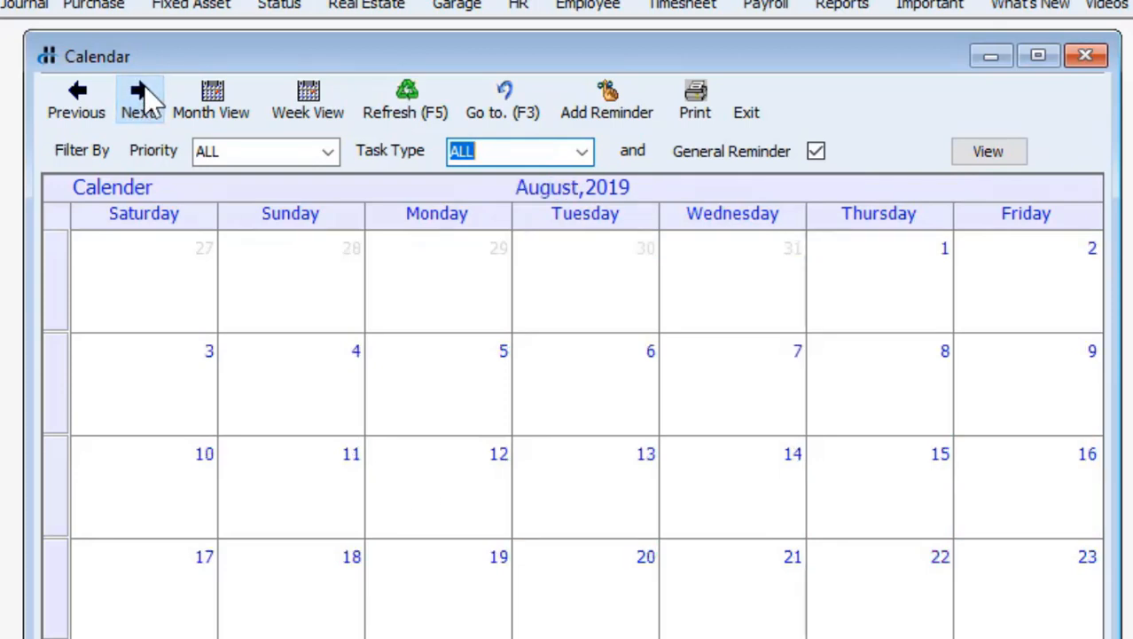
pyautogui.click(144, 86)
pyautogui.click(78, 97)
pyautogui.click(78, 97)
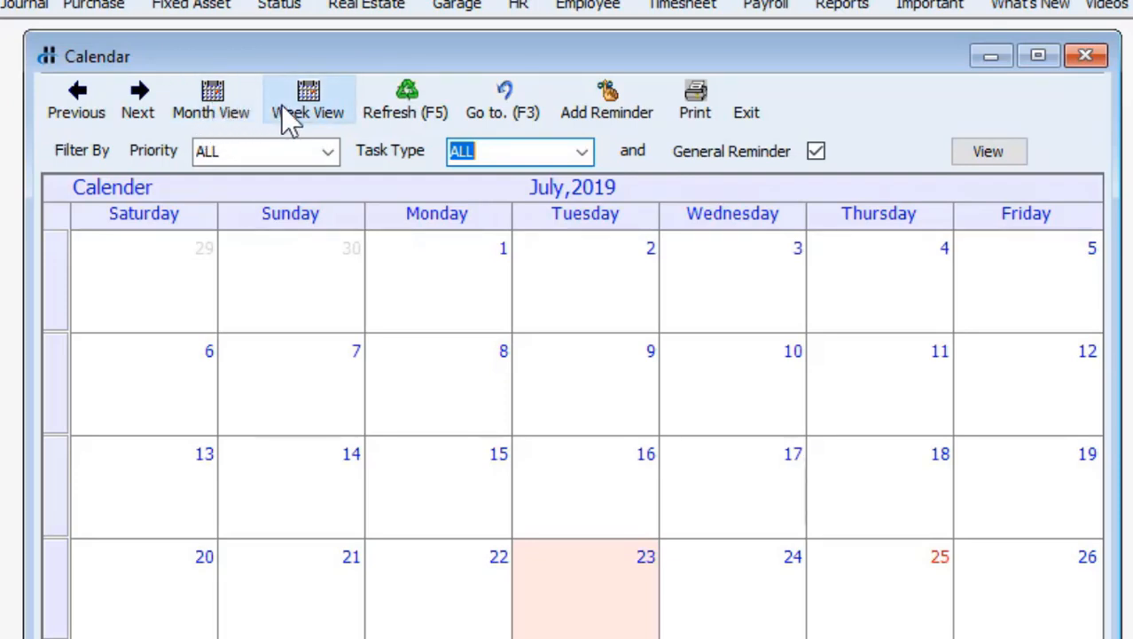
pyautogui.click(610, 120)
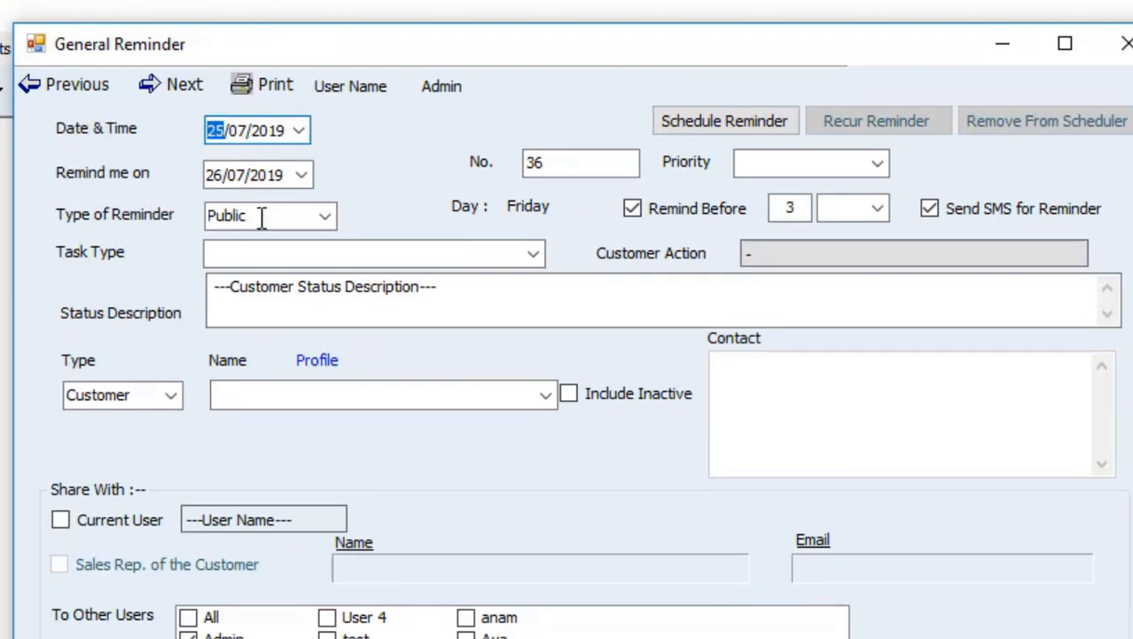
# Keep reminder type Public and contact type Customer, and share the reminder with the current user
pyautogui.click(327, 219)
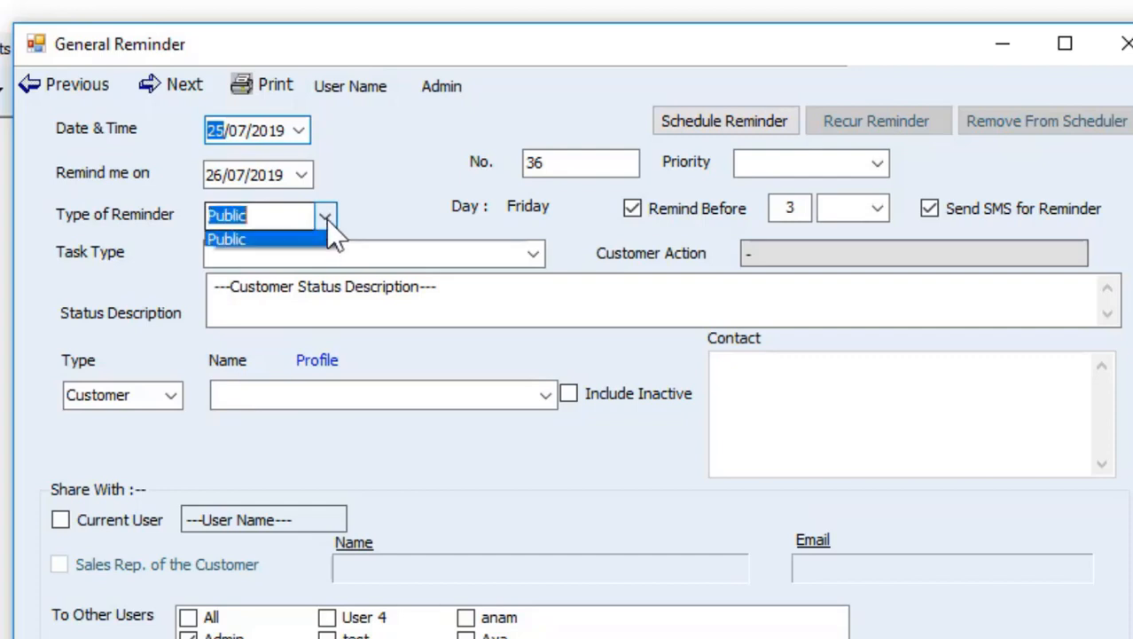
pyautogui.click(327, 219)
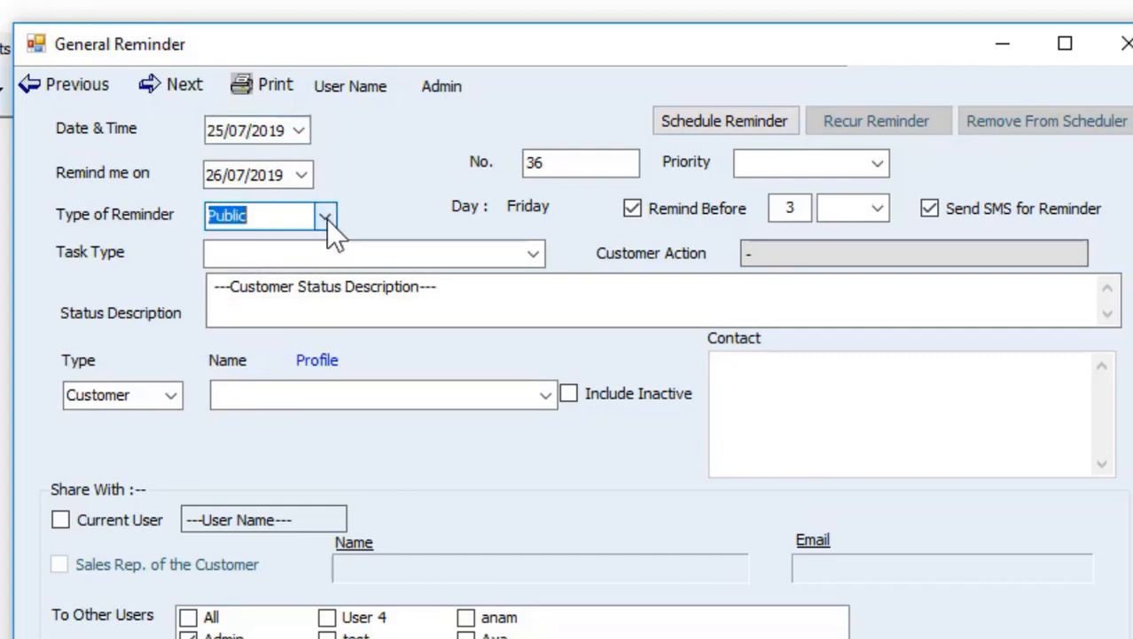
pyautogui.click(326, 220)
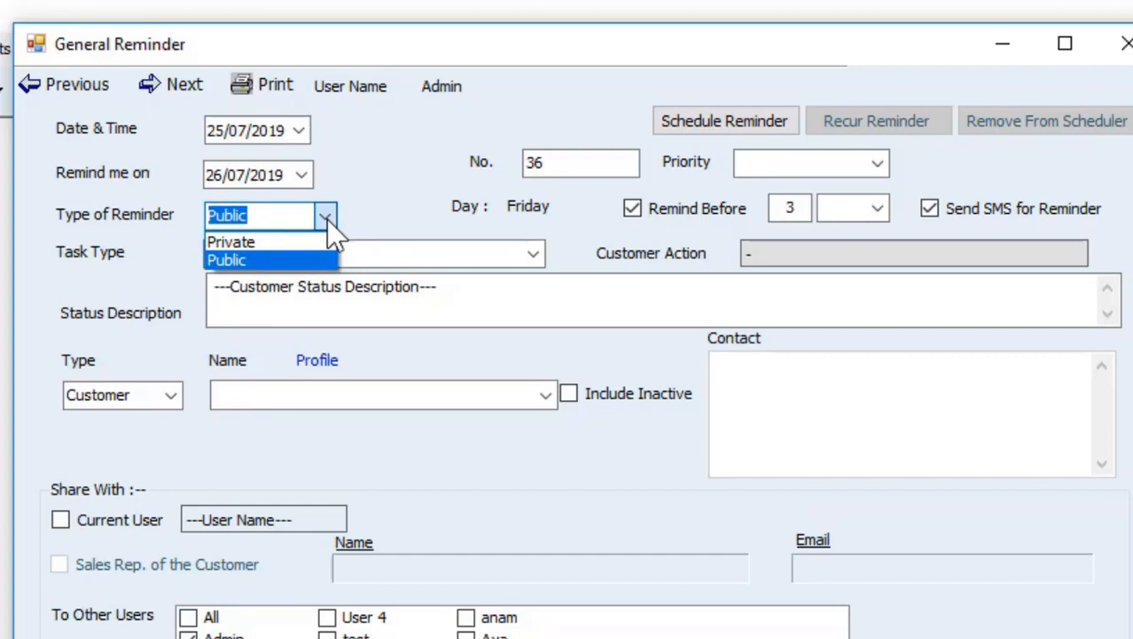
pyautogui.click(165, 394)
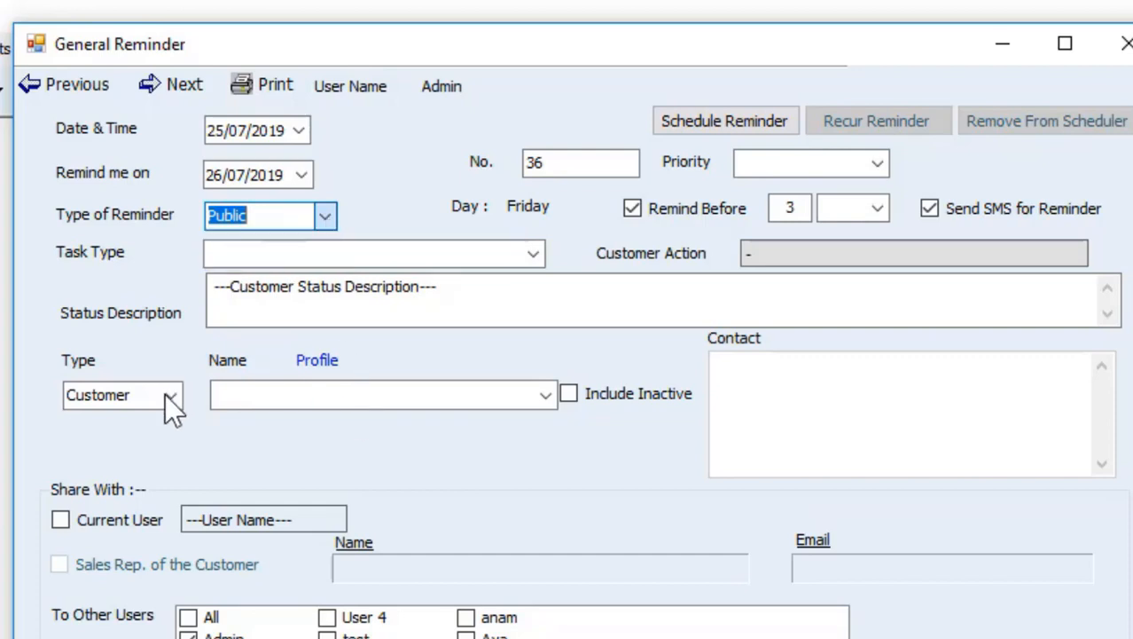
pyautogui.click(165, 393)
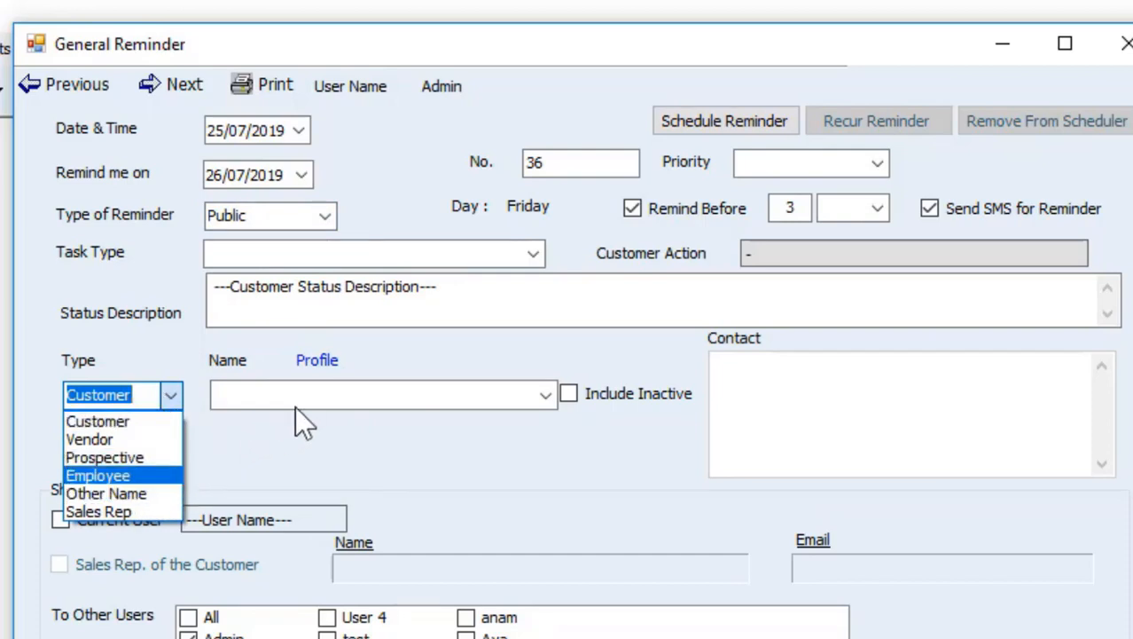
pyautogui.click(347, 394)
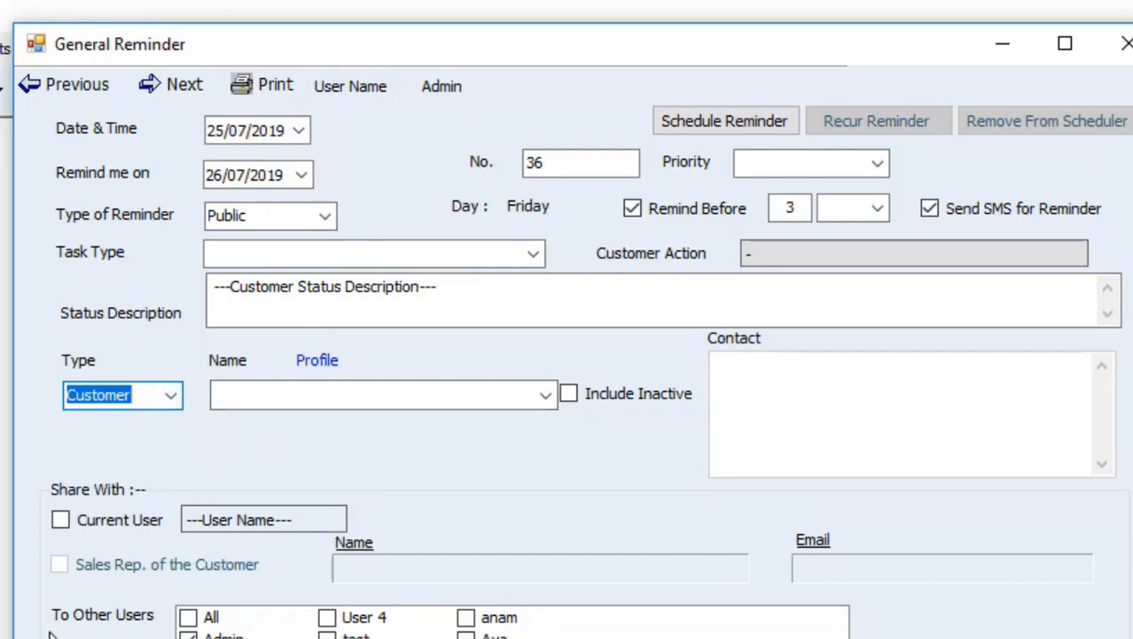
pyautogui.click(60, 521)
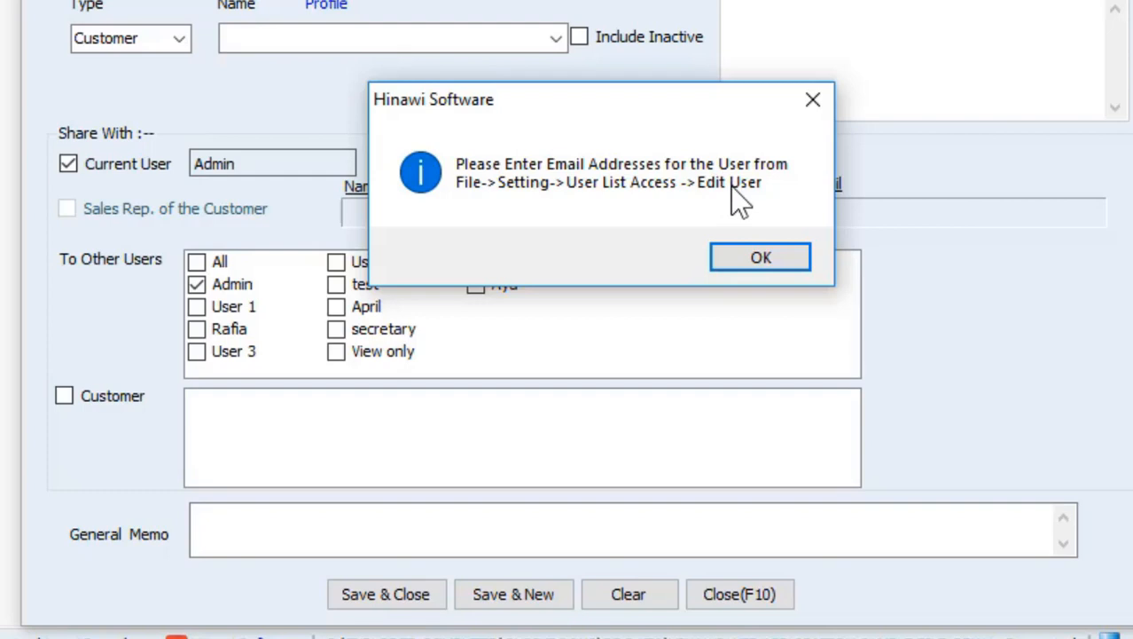
# Dismiss the missing e-mail notice, set the remind-before unit to Days, and close the form
pyautogui.click(813, 101)
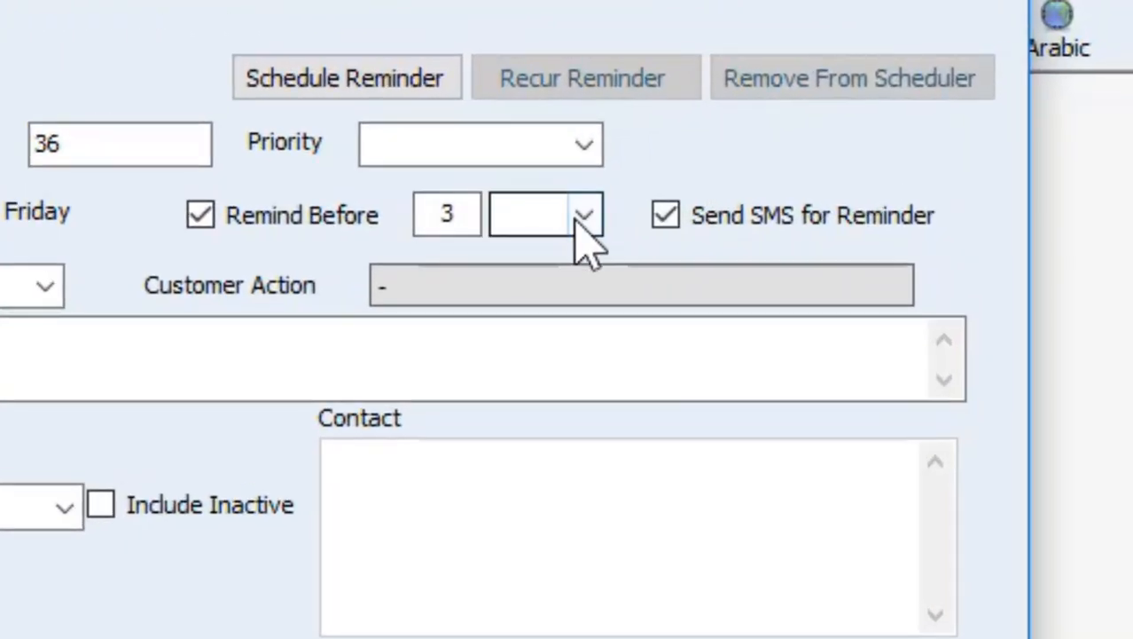
pyautogui.click(821, 123)
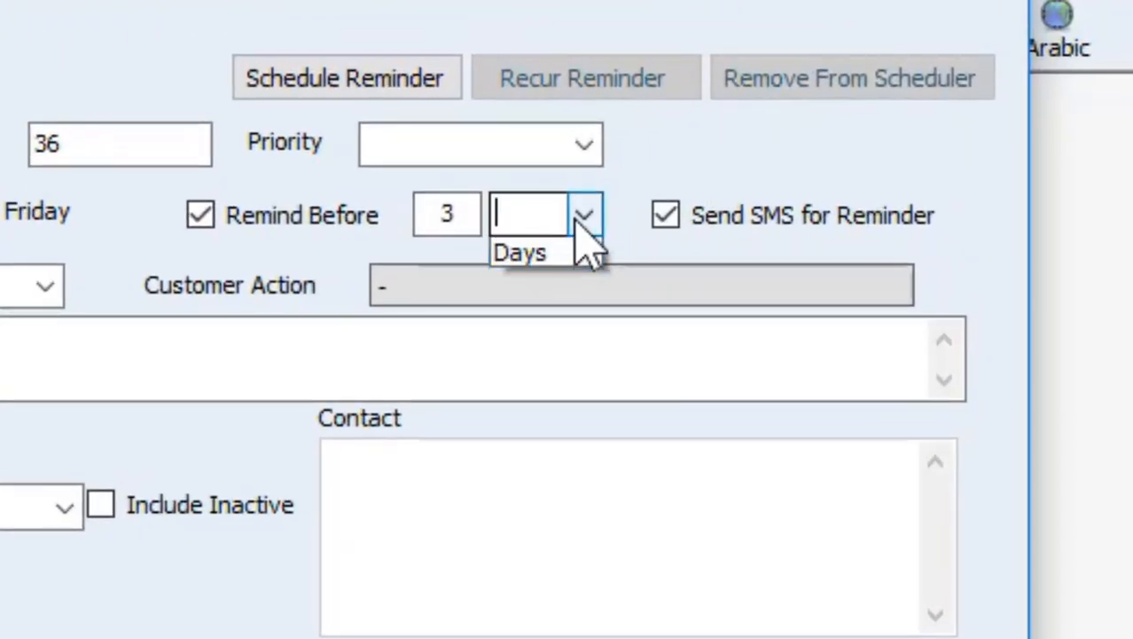
pyautogui.click(557, 254)
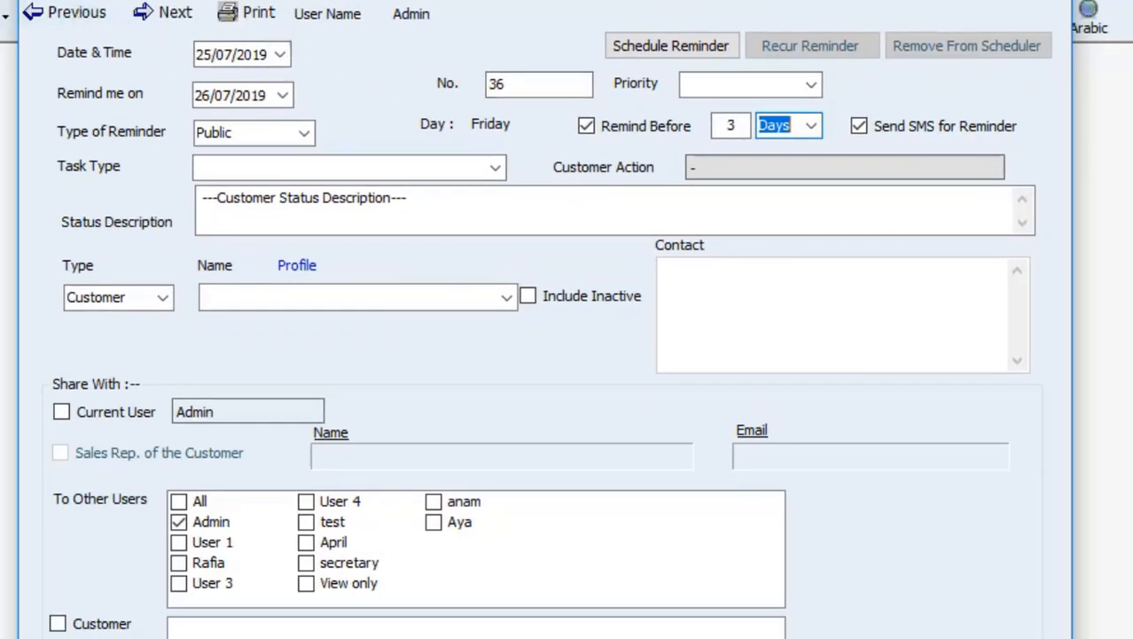
pyautogui.click(1033, 1)
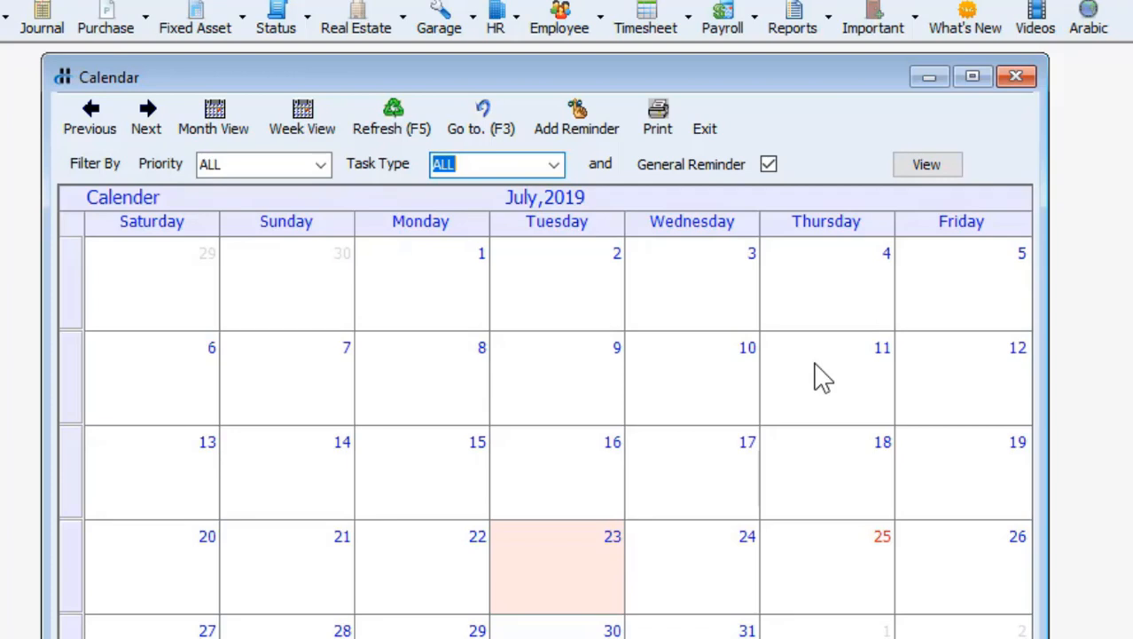
# Close the calendar and open User List & Access Settings under File > Company Setup
pyautogui.click(955, 572)
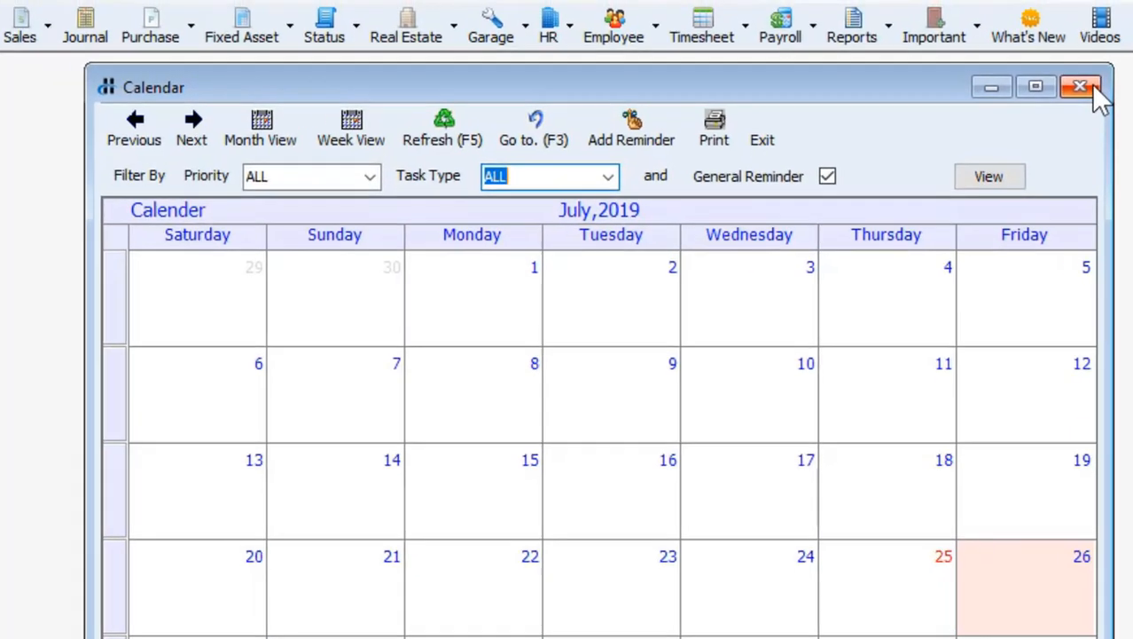
pyautogui.click(1092, 89)
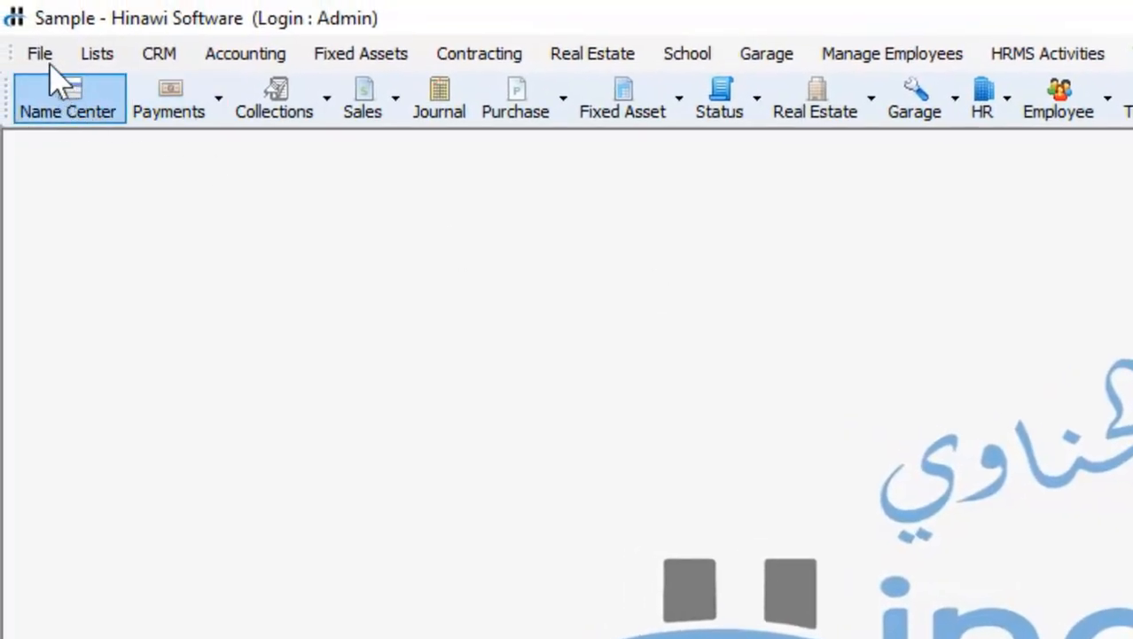
pyautogui.click(40, 54)
pyautogui.moveTo(51, 90)
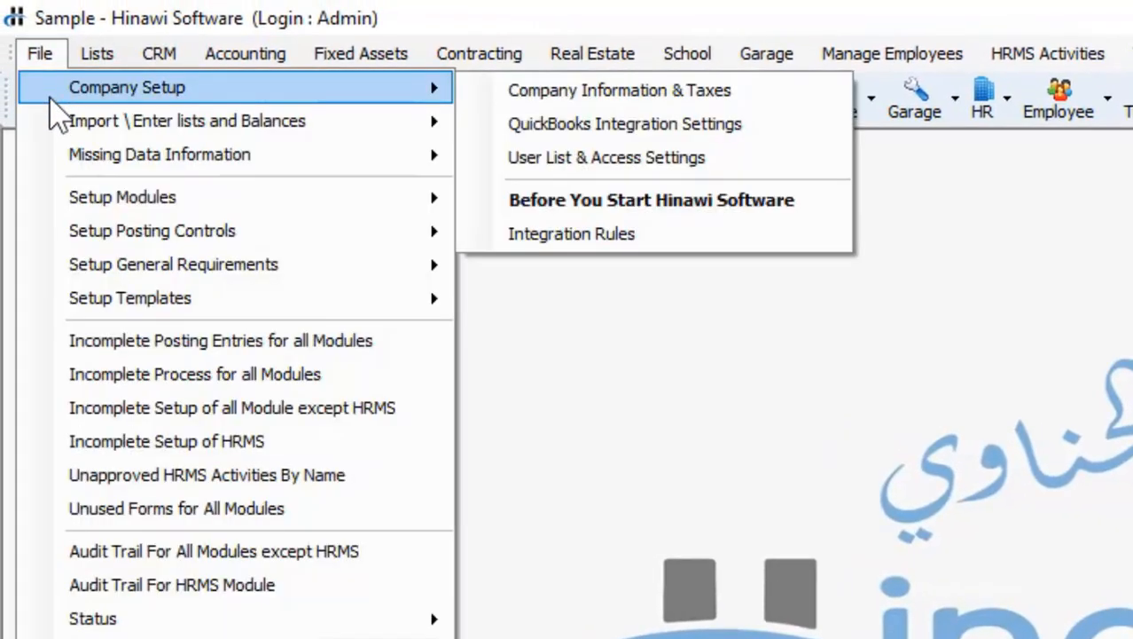
pyautogui.click(42, 59)
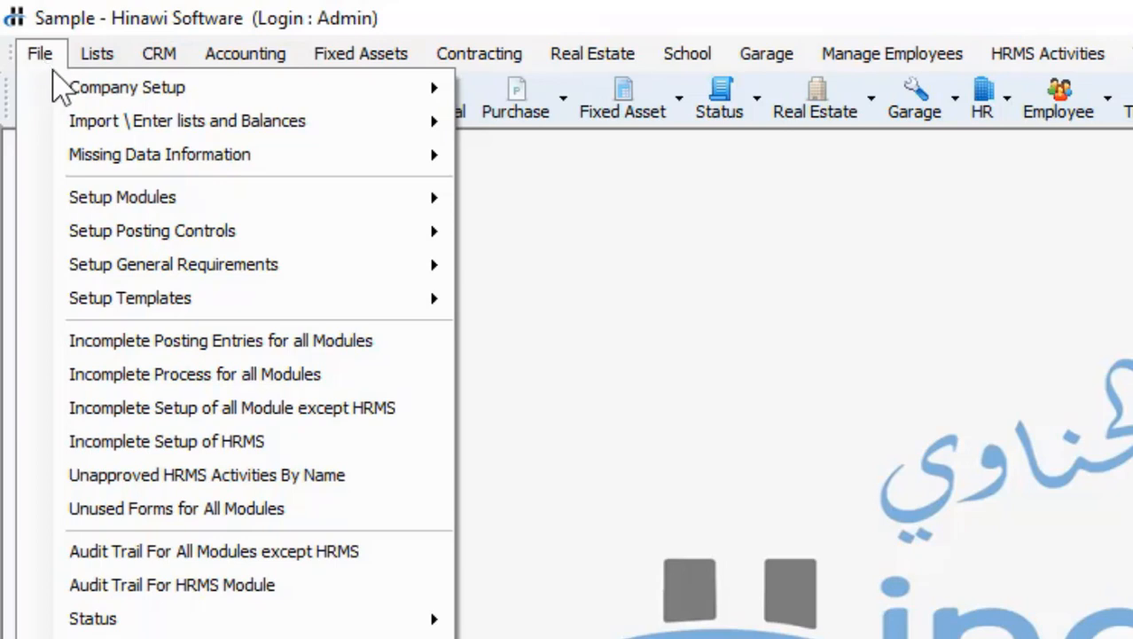
pyautogui.moveTo(76, 96)
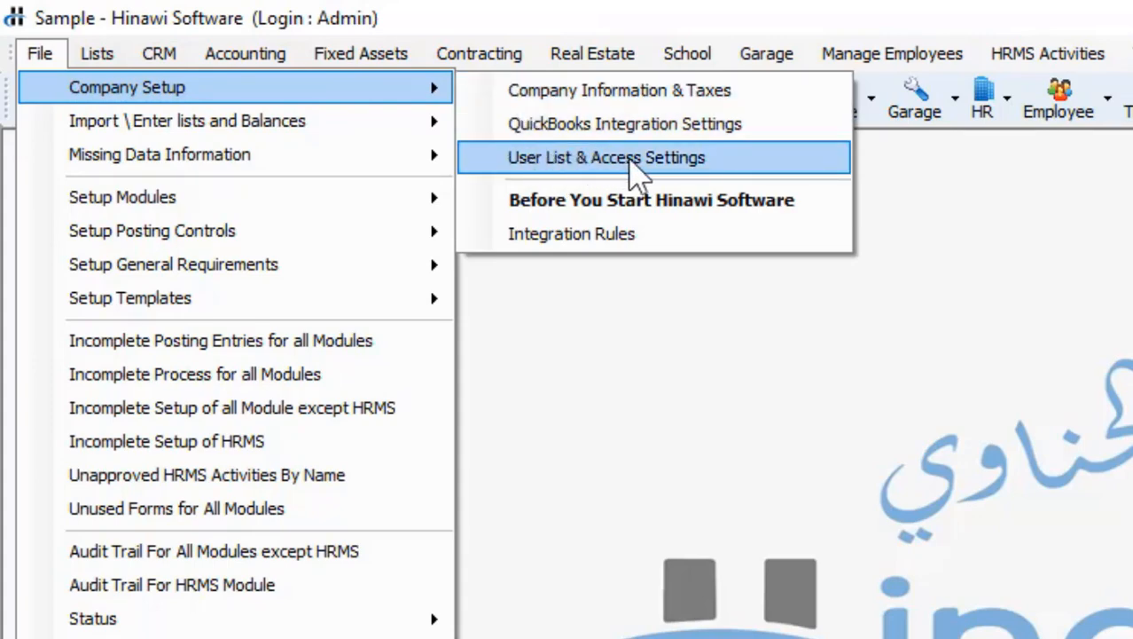
pyautogui.click(653, 176)
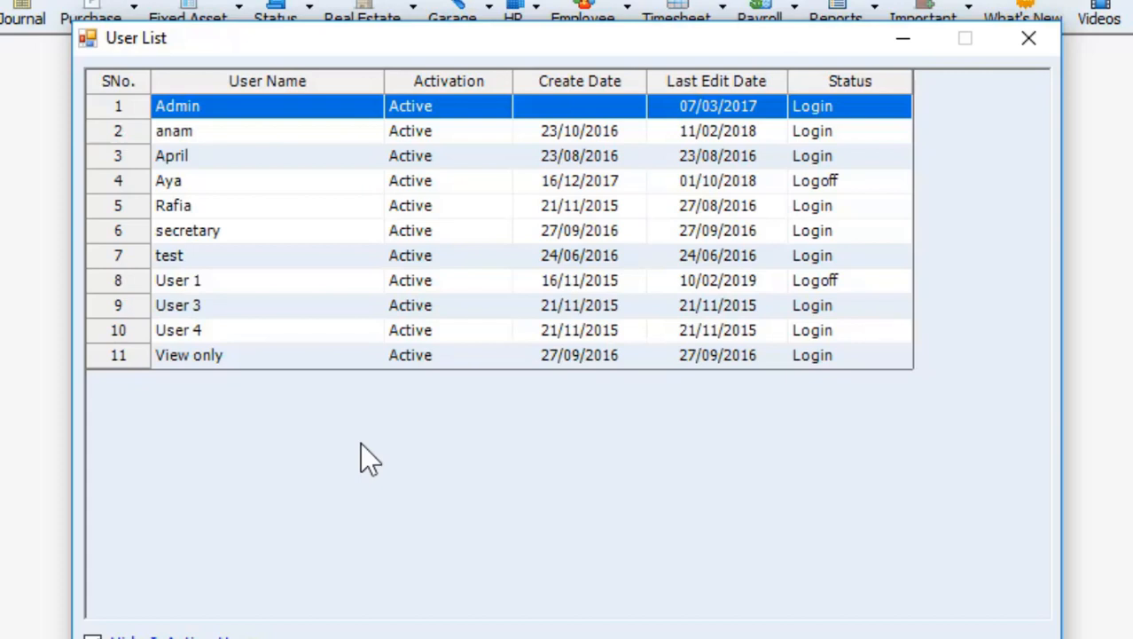
# Open the Edit User form for the account in row 5
pyautogui.click(225, 204)
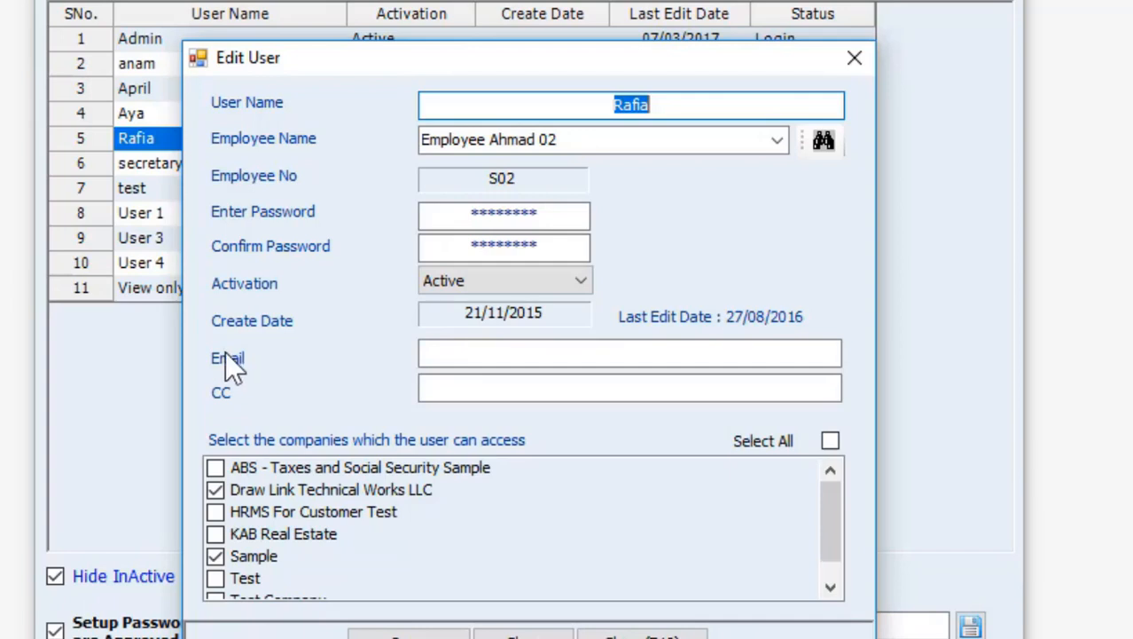
# Enter an e-mail address in the row 5 user's Email field and save
pyautogui.click(450, 355)
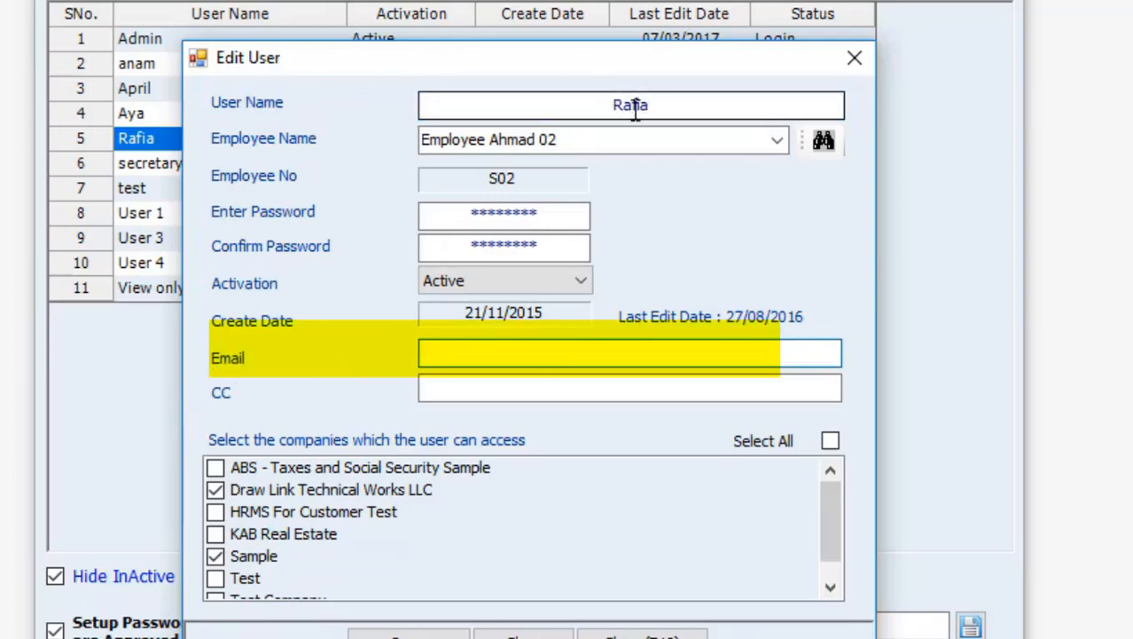
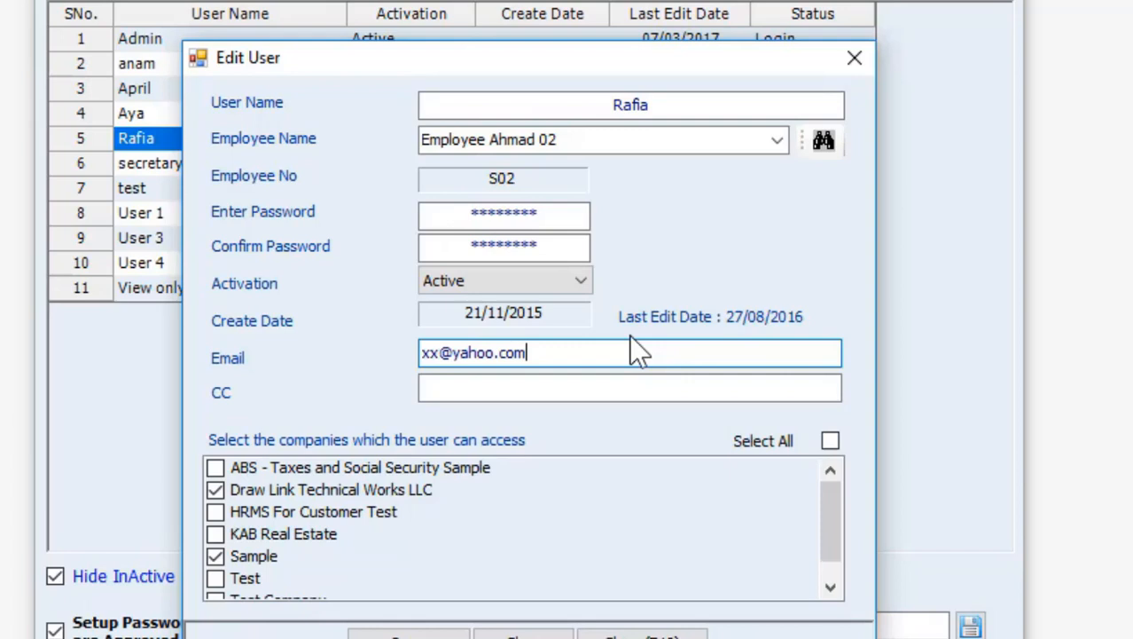
pyautogui.click(433, 637)
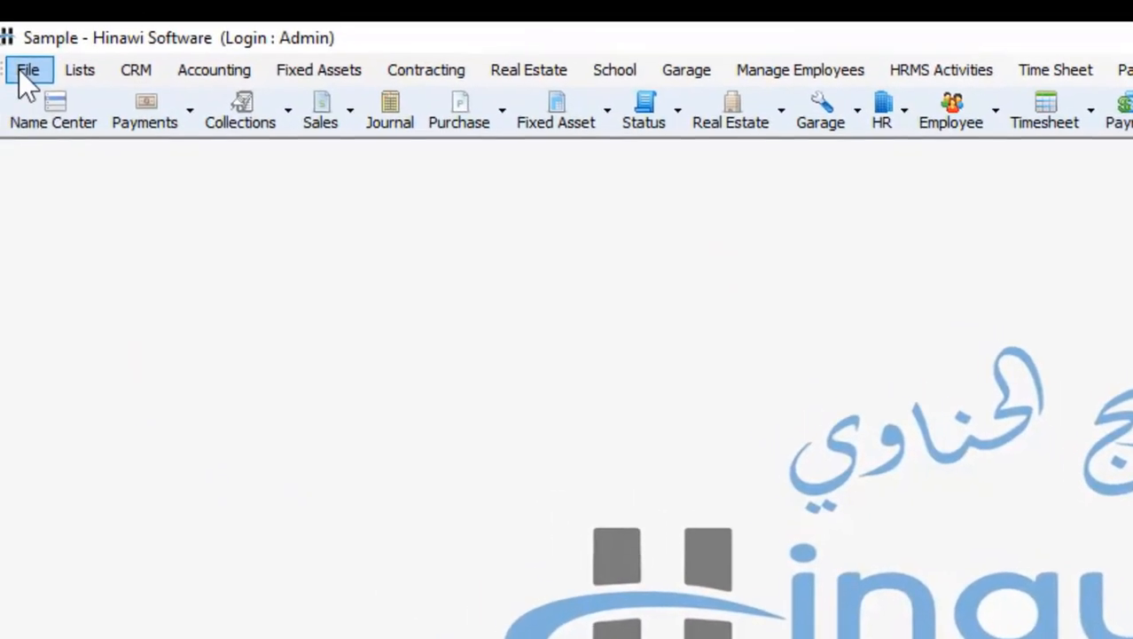
# Show the File > Setup General Requirements submenu listing Auto Reminder Settings
pyautogui.click(21, 72)
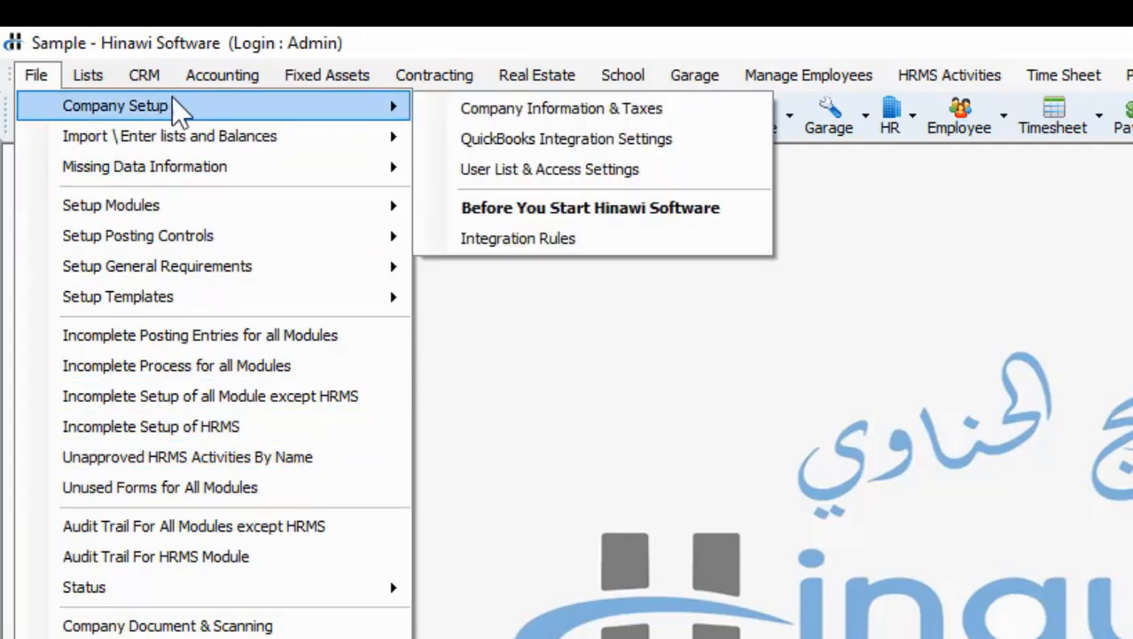
pyautogui.moveTo(372, 76)
pyautogui.moveTo(28, 71)
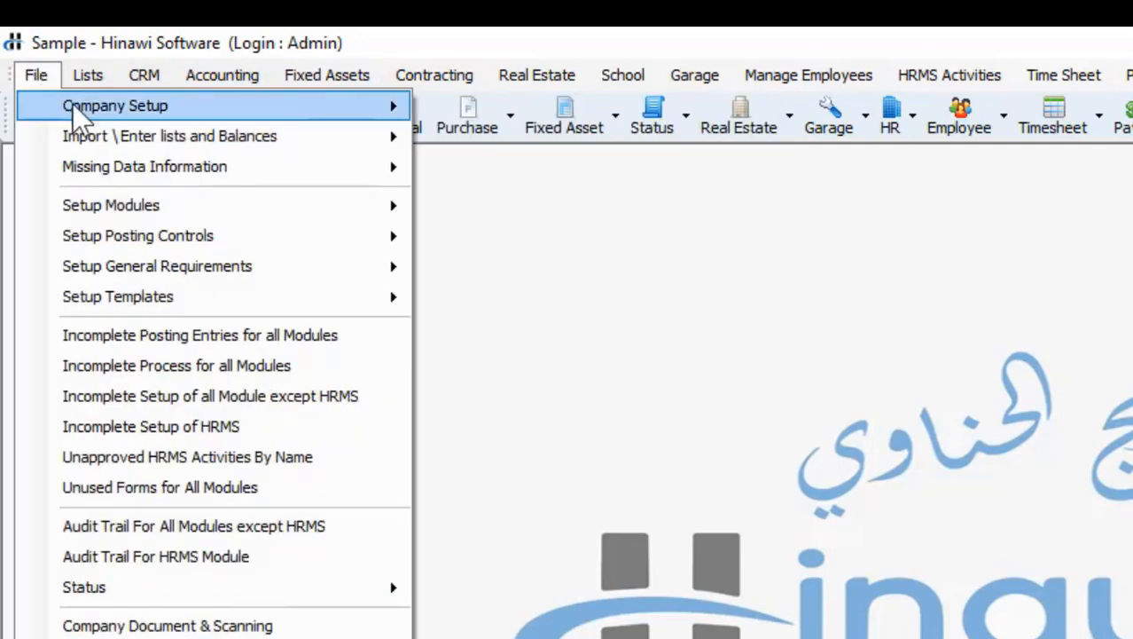
pyautogui.moveTo(307, 99)
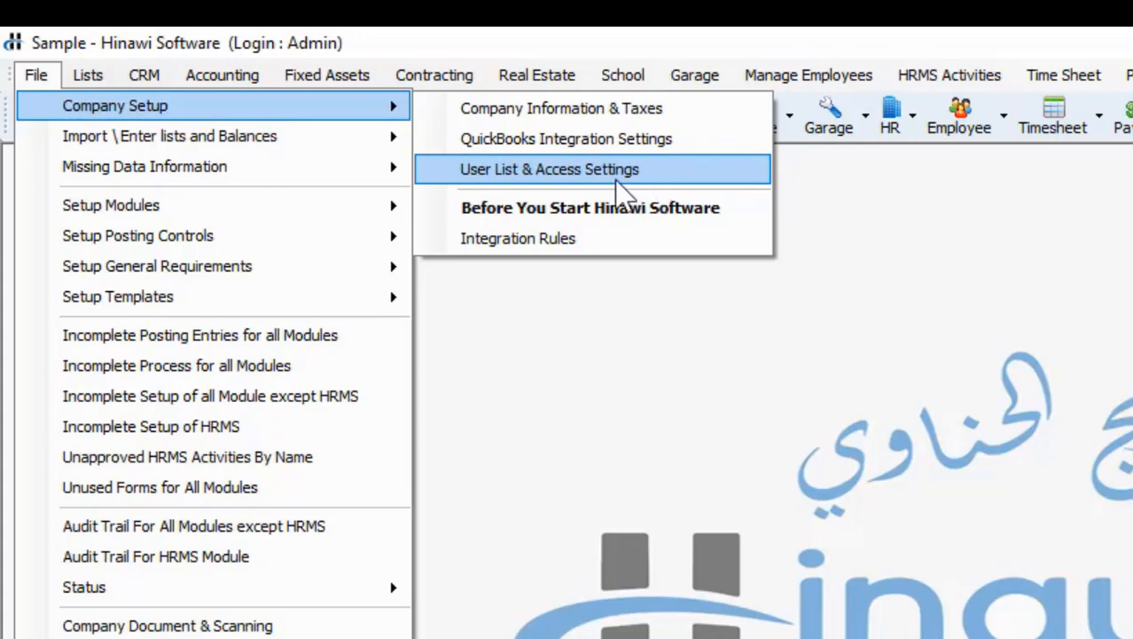
pyautogui.click(18, 75)
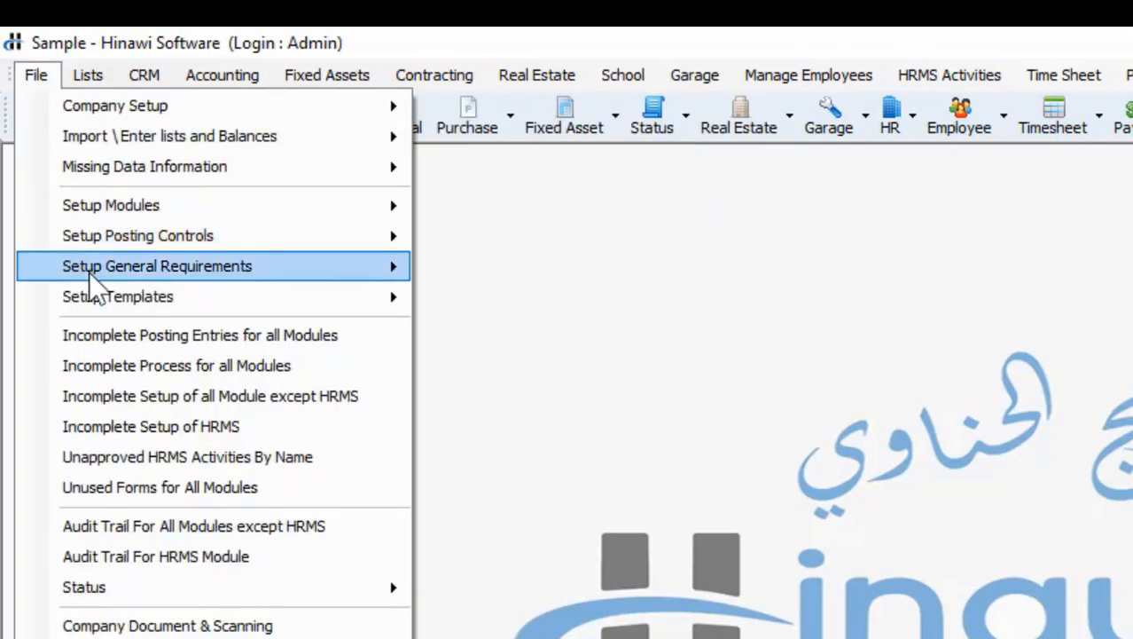
pyautogui.moveTo(93, 272)
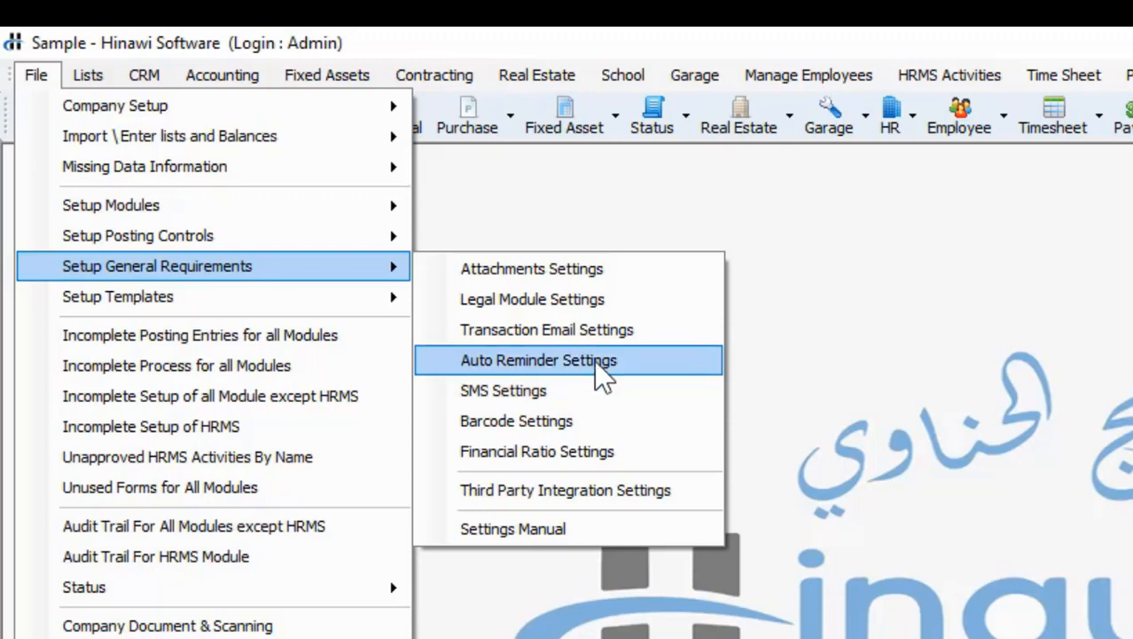
# Open Auto Reminder Settings, view Missing Data Info., then switch to the Expiry Reminder tab
pyautogui.click(630, 359)
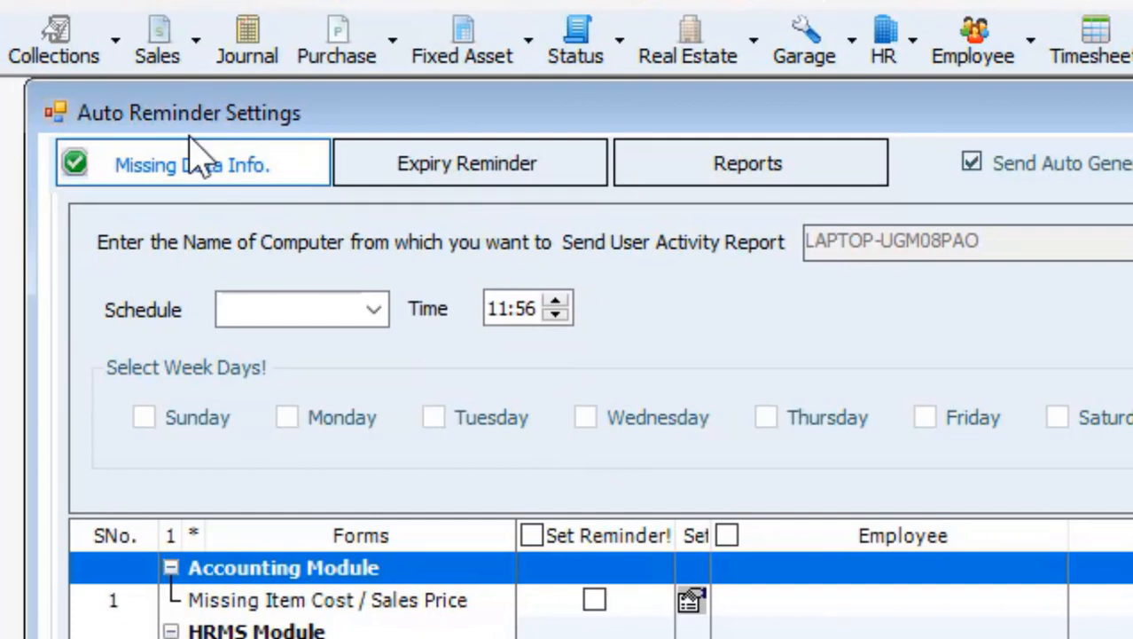
pyautogui.click(297, 173)
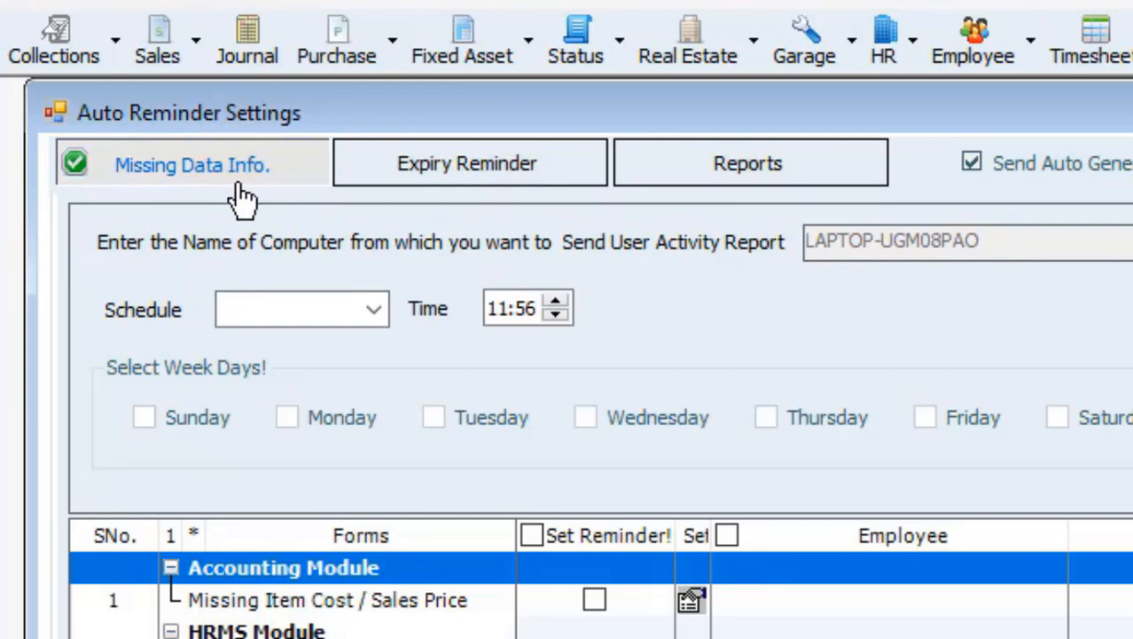
pyautogui.click(463, 171)
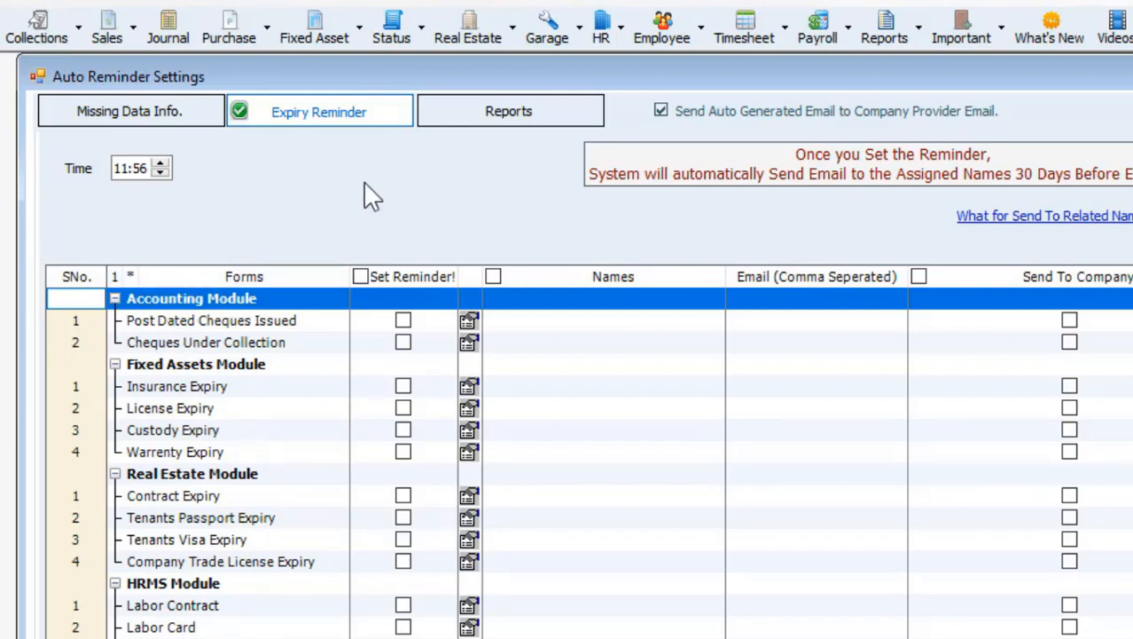
# View the Reports tab's scheduled reminders, then return to Missing Data Info. settings
pyautogui.click(481, 125)
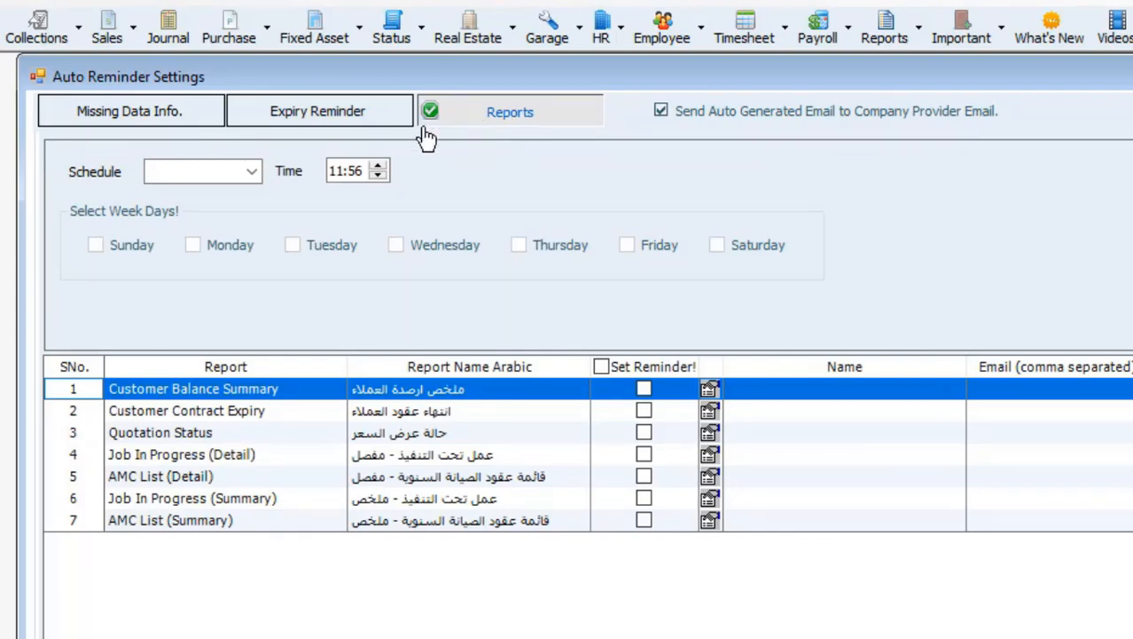
pyautogui.click(190, 133)
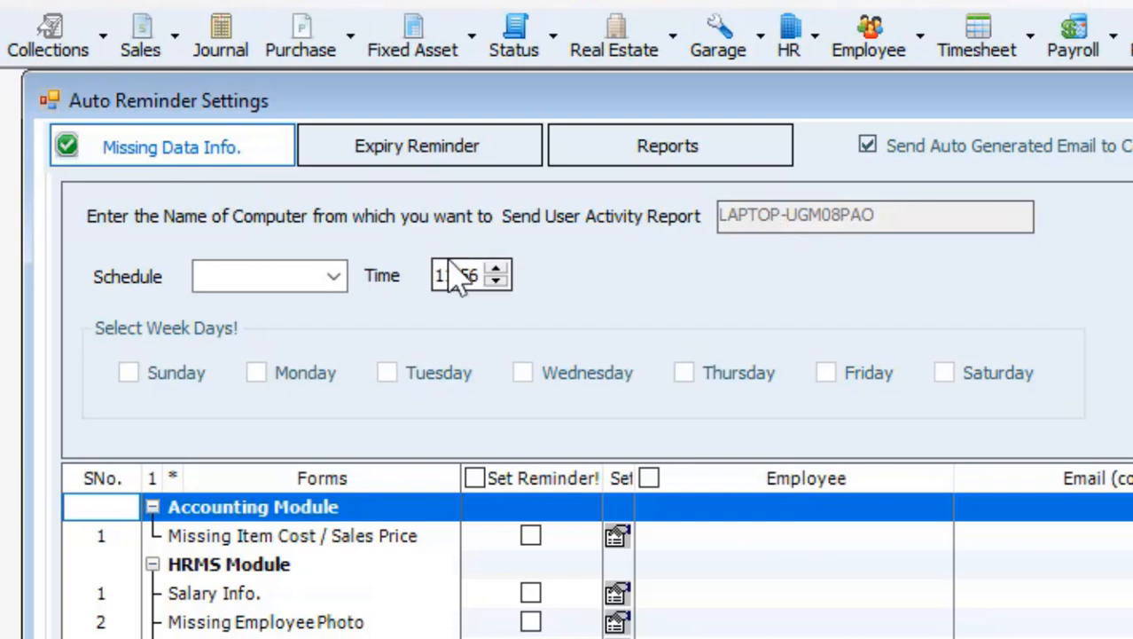
# Set the reminder schedule to Weekly and raise the time to 18:56
pyautogui.click(336, 276)
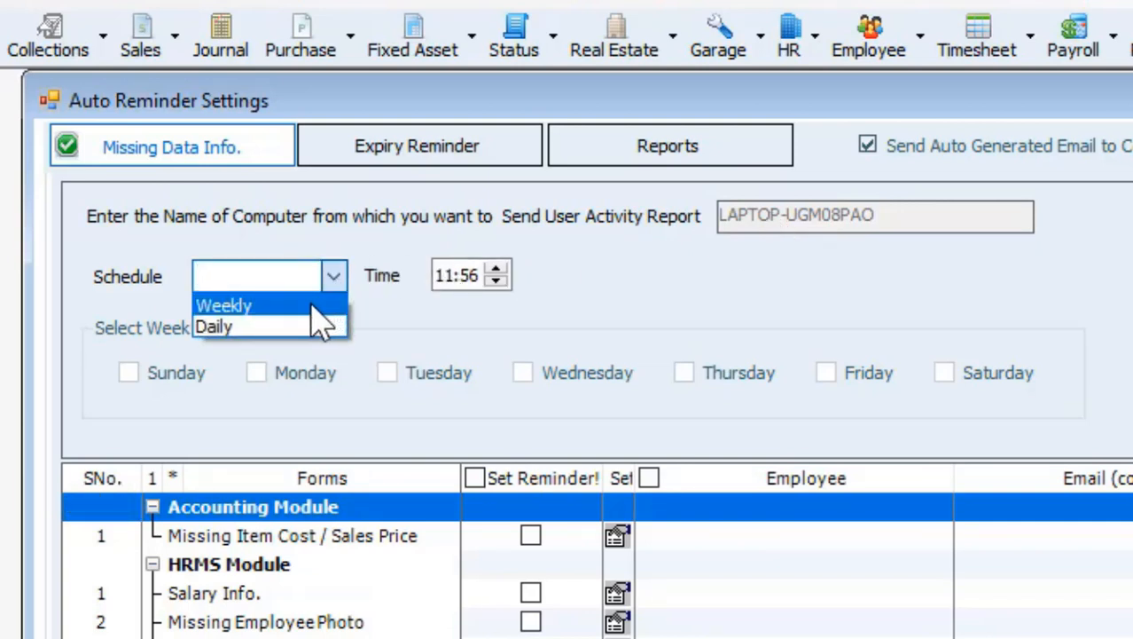
pyautogui.click(275, 308)
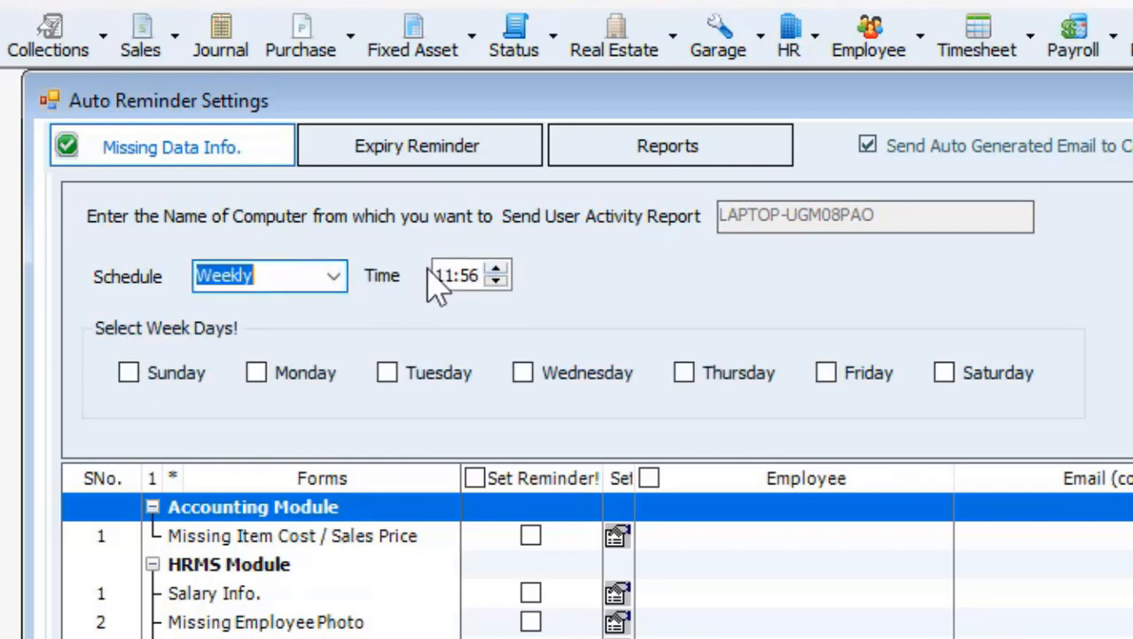
pyautogui.click(496, 268)
pyautogui.click(496, 269)
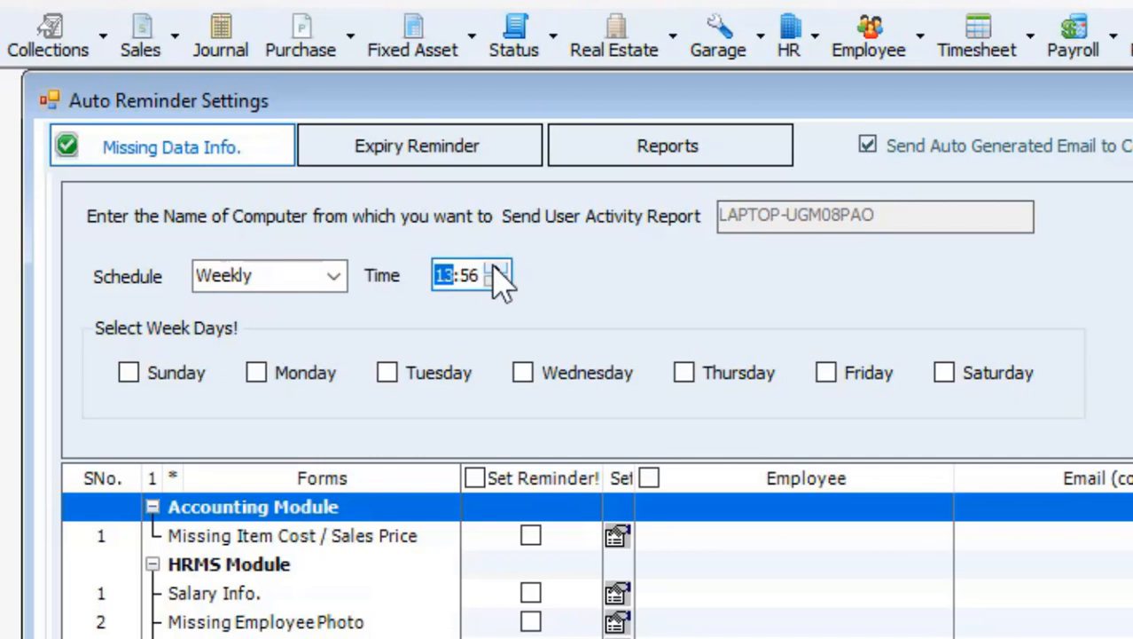
pyautogui.click(495, 269)
pyautogui.click(496, 269)
pyautogui.click(496, 269)
pyautogui.click(495, 269)
pyautogui.click(496, 269)
# Tick Sunday as a reminder day, then change the schedule to Daily
pyautogui.click(139, 375)
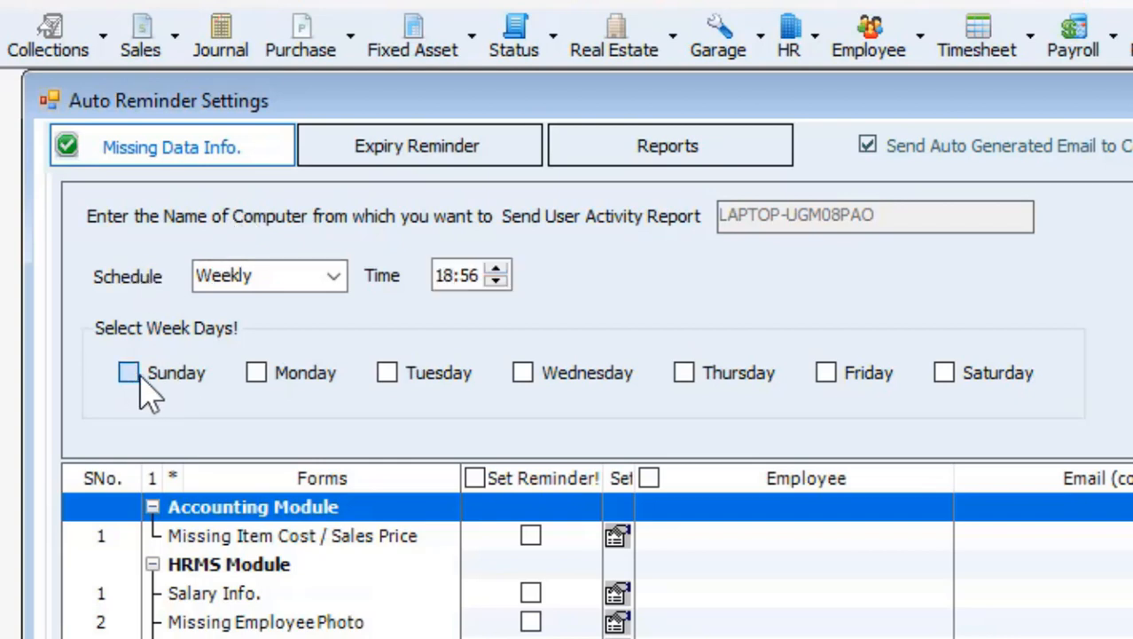
pyautogui.click(256, 382)
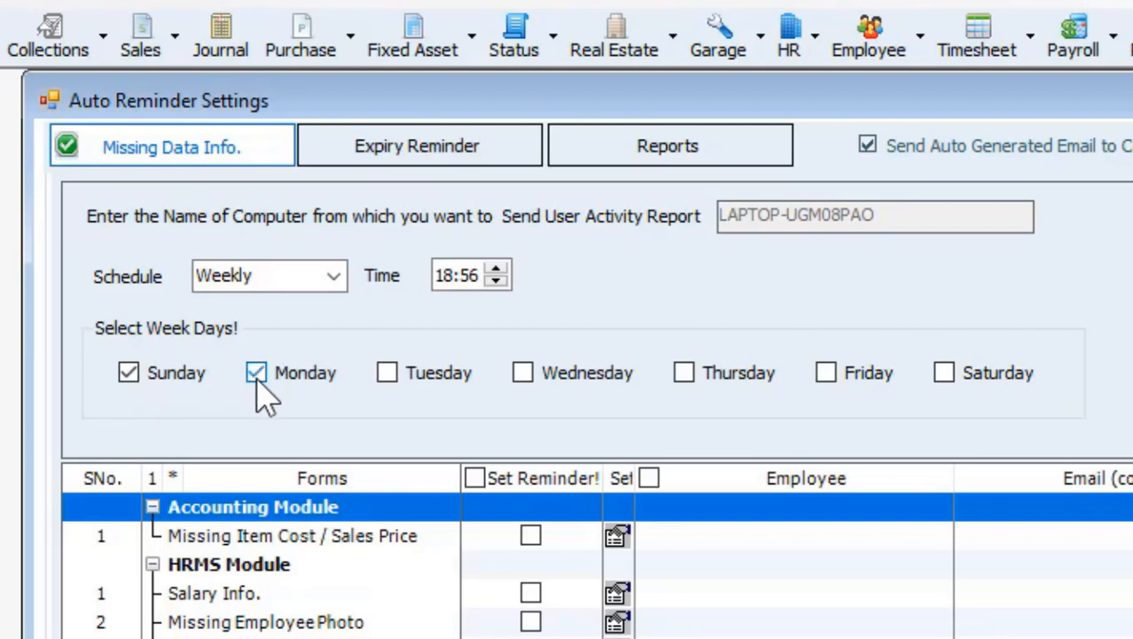
pyautogui.click(256, 382)
pyautogui.click(334, 275)
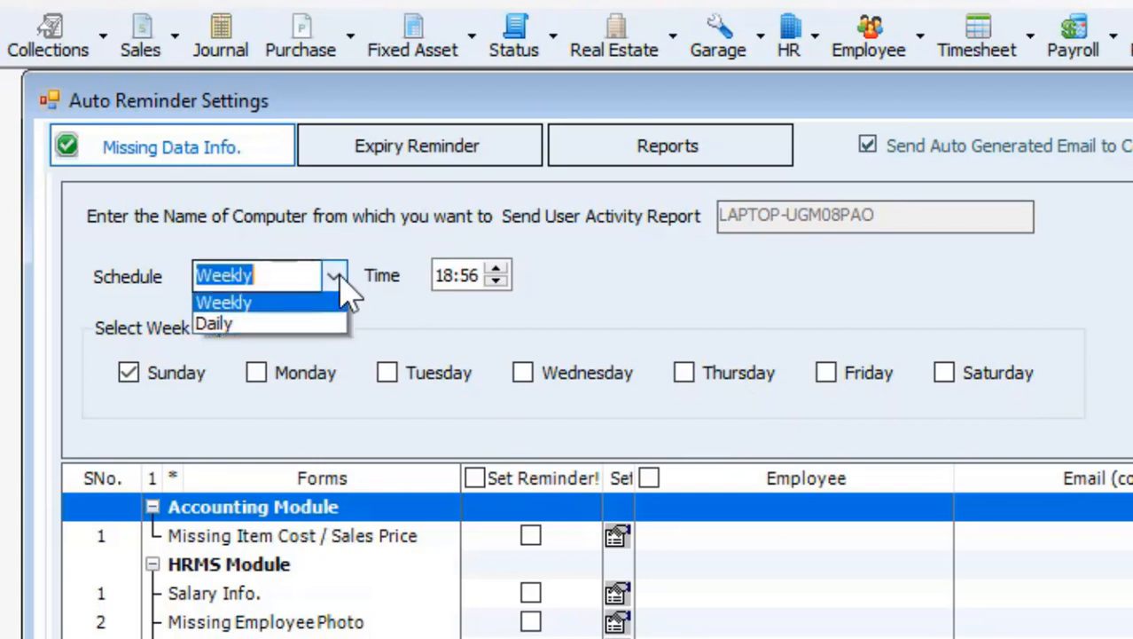
pyautogui.click(300, 340)
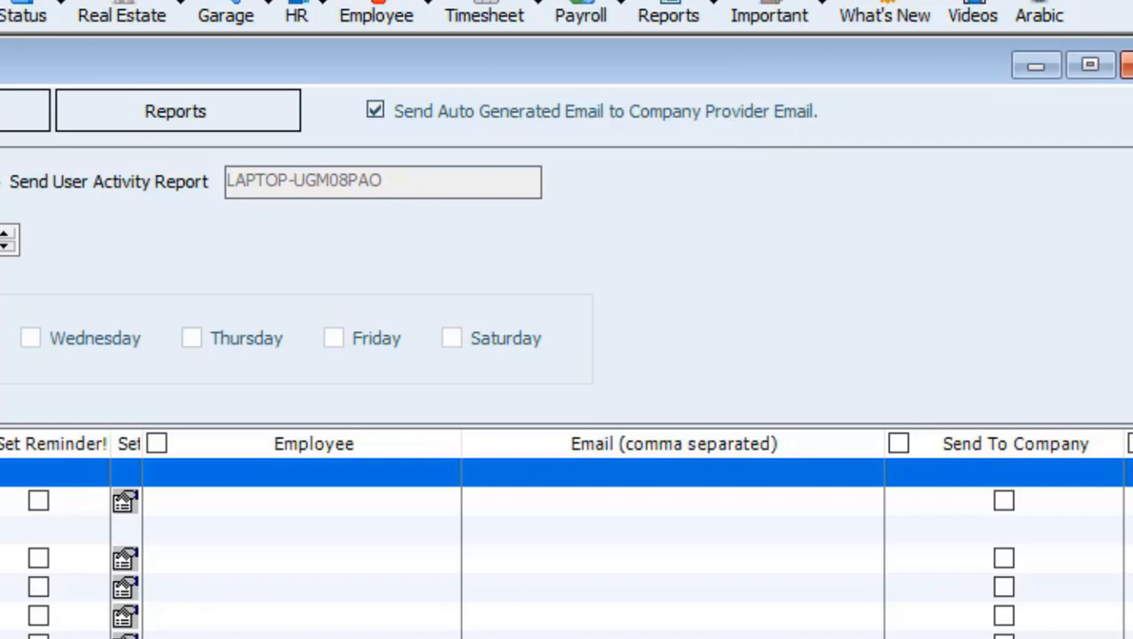
pyautogui.click(42, 56)
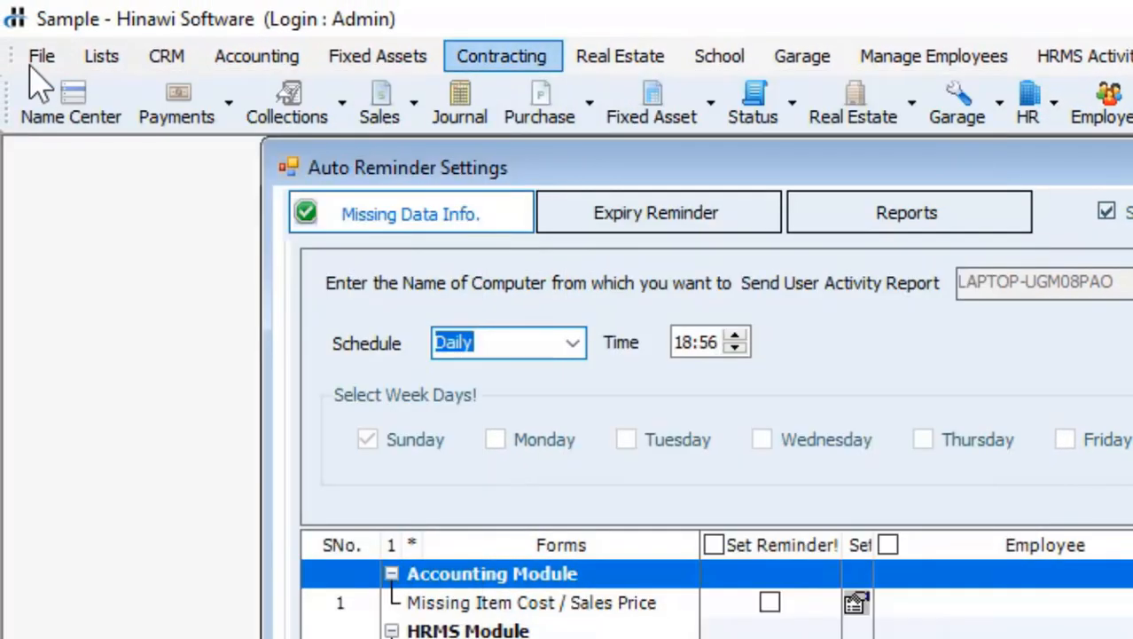
pyautogui.click(41, 56)
pyautogui.moveTo(62, 90)
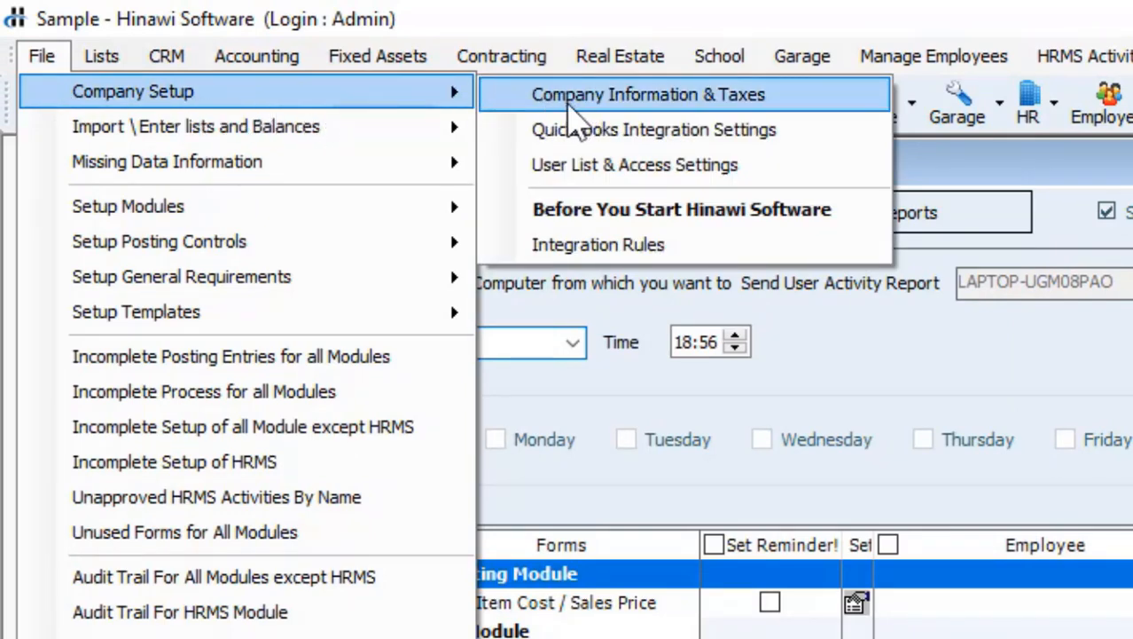
pyautogui.click(1042, 326)
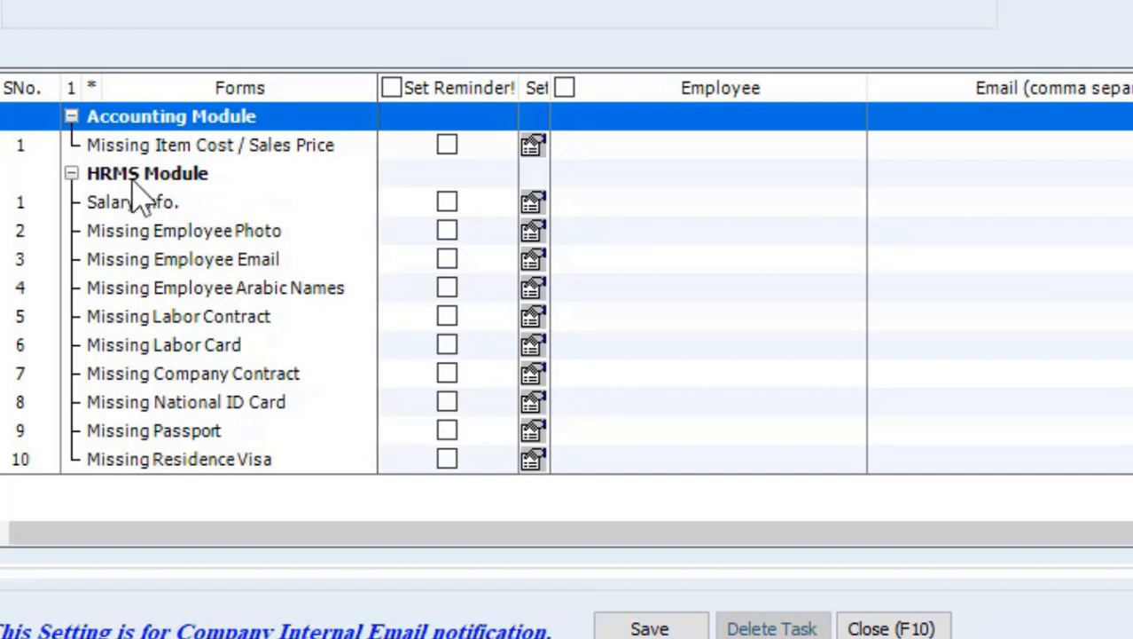
# Turn on the Missing Employee Photo reminder and insert a new line for it
pyautogui.click(182, 205)
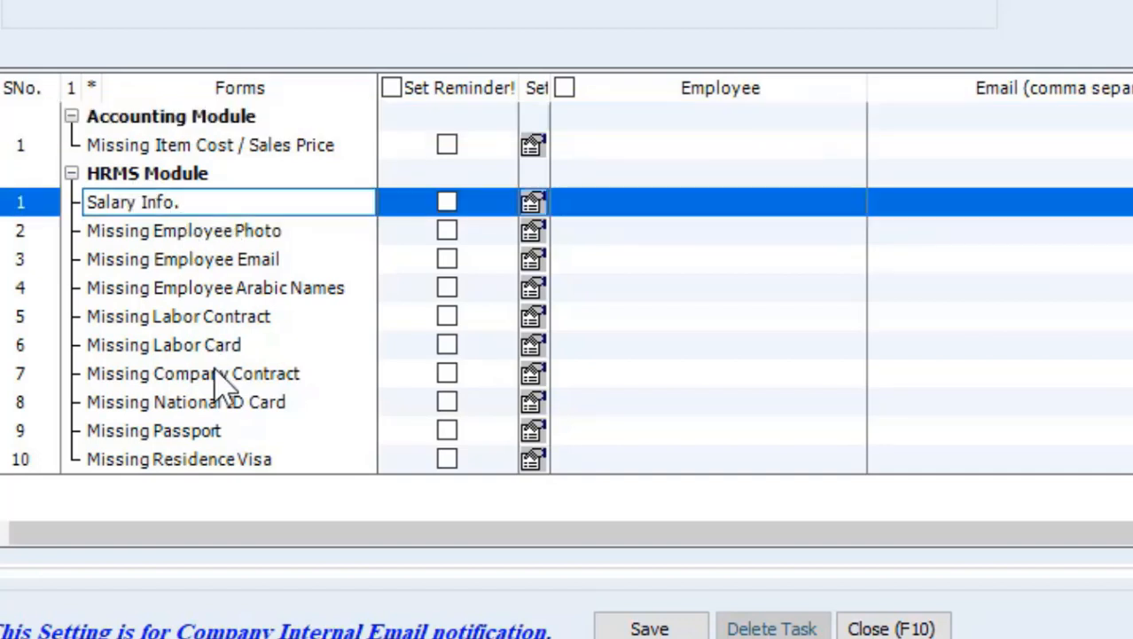
pyautogui.click(190, 234)
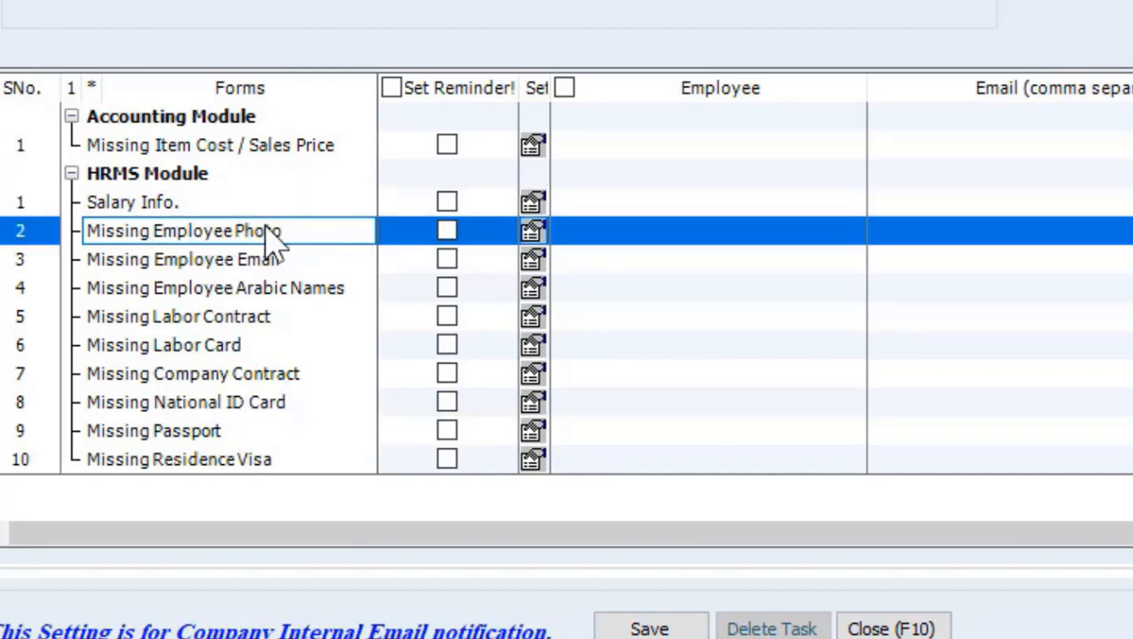
pyautogui.click(451, 234)
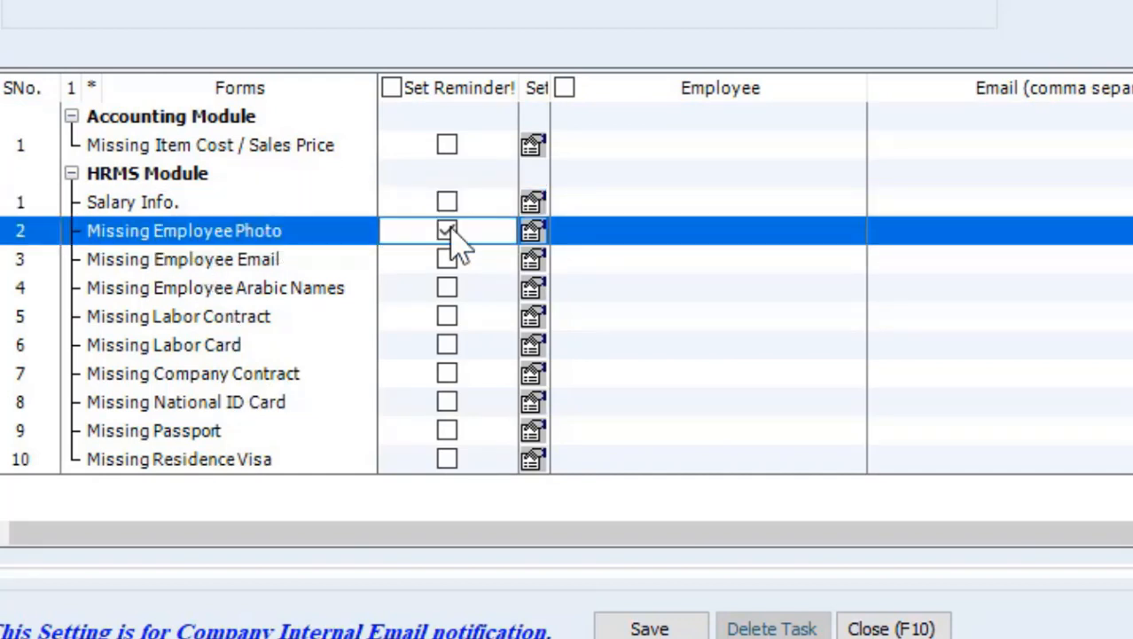
pyautogui.rightClick(543, 241)
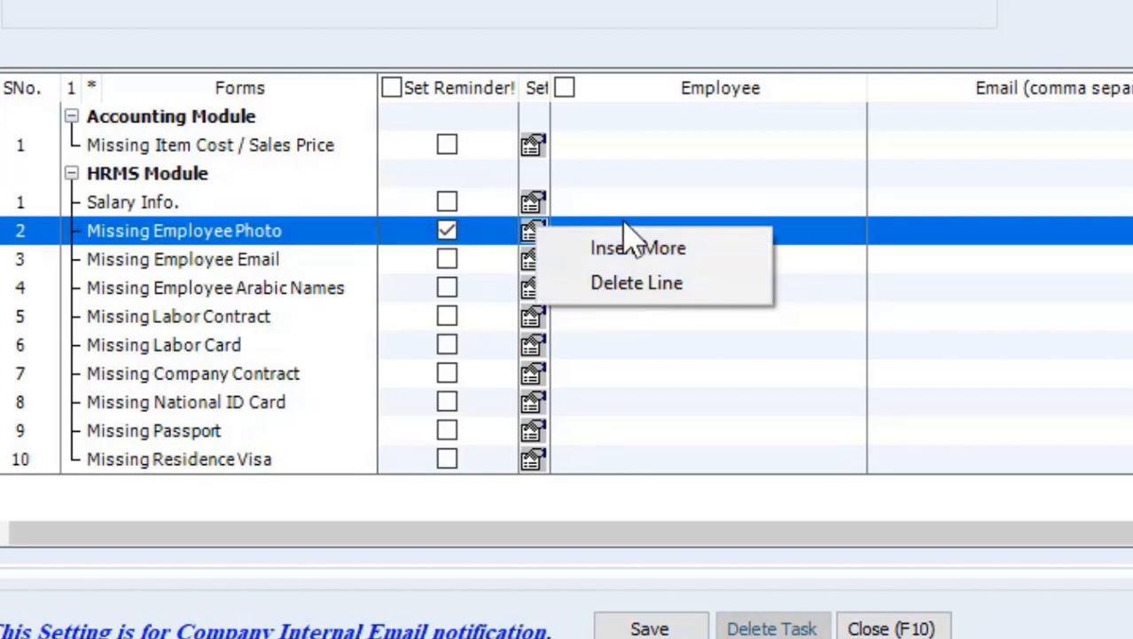
pyautogui.click(600, 211)
pyautogui.click(600, 232)
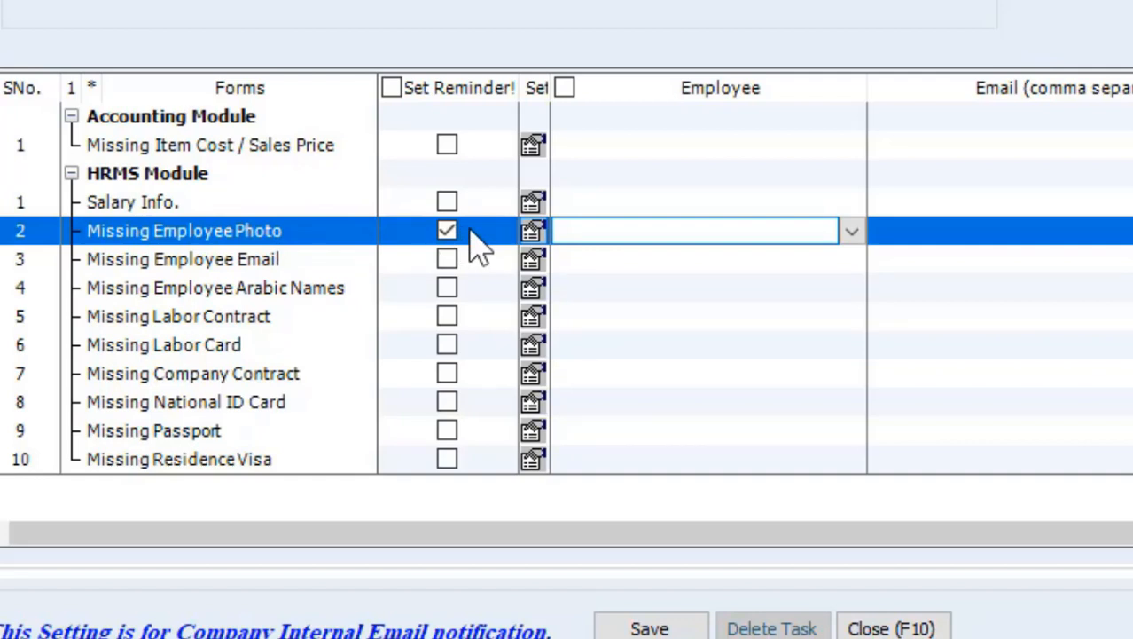
pyautogui.rightClick(537, 234)
pyautogui.click(562, 253)
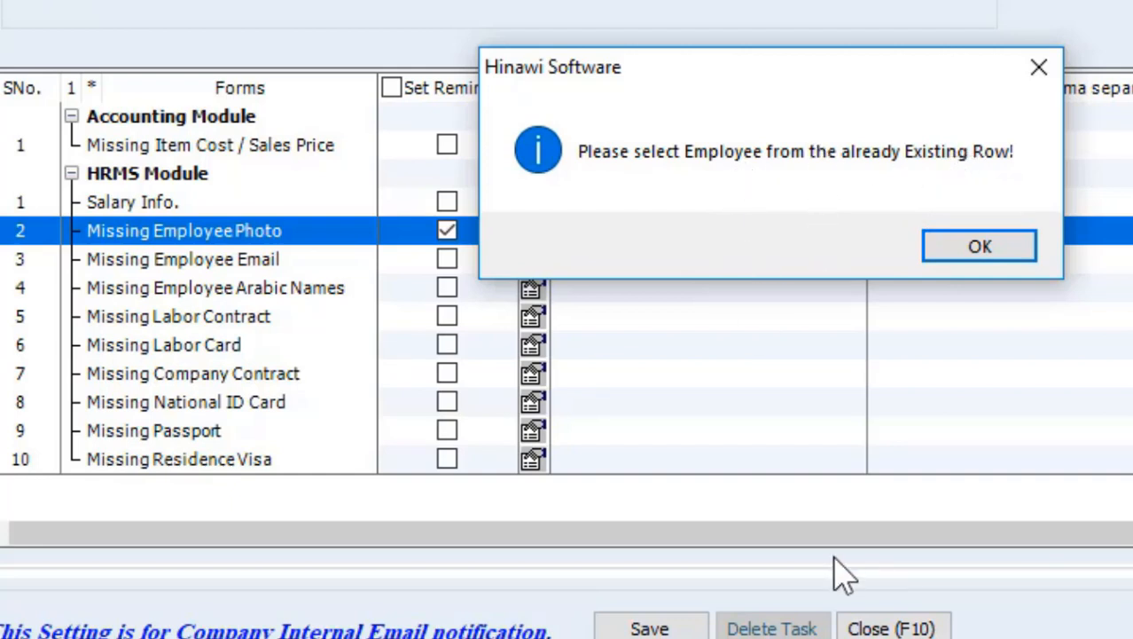
# Assign an employee to the photo reminder and dismiss the 'no Email ID exists' warning
pyautogui.click(989, 249)
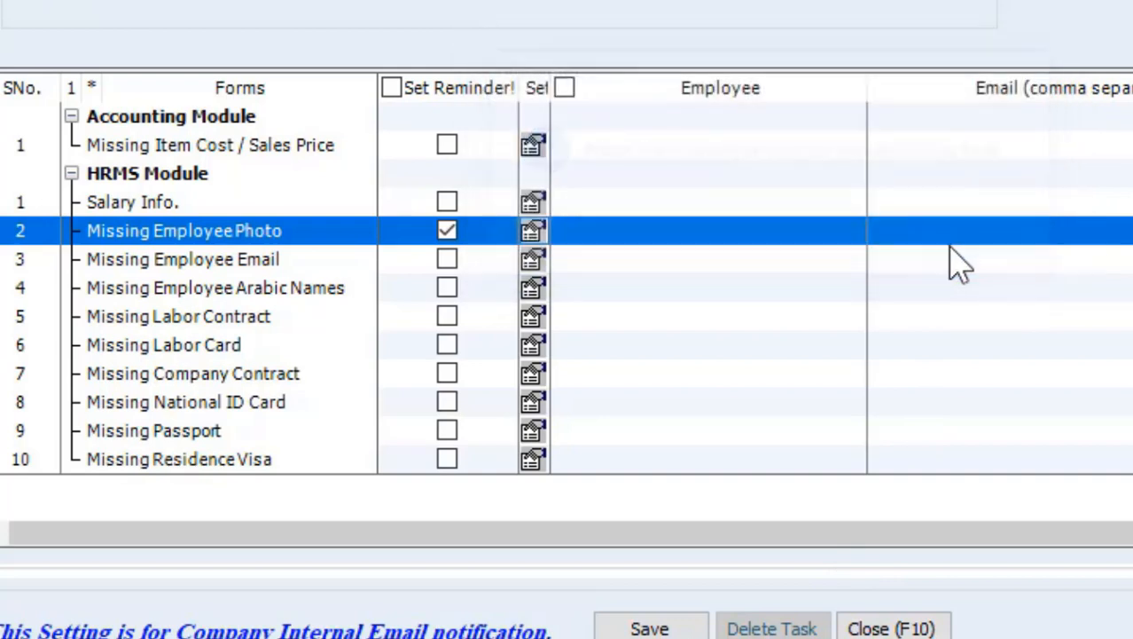
pyautogui.click(836, 233)
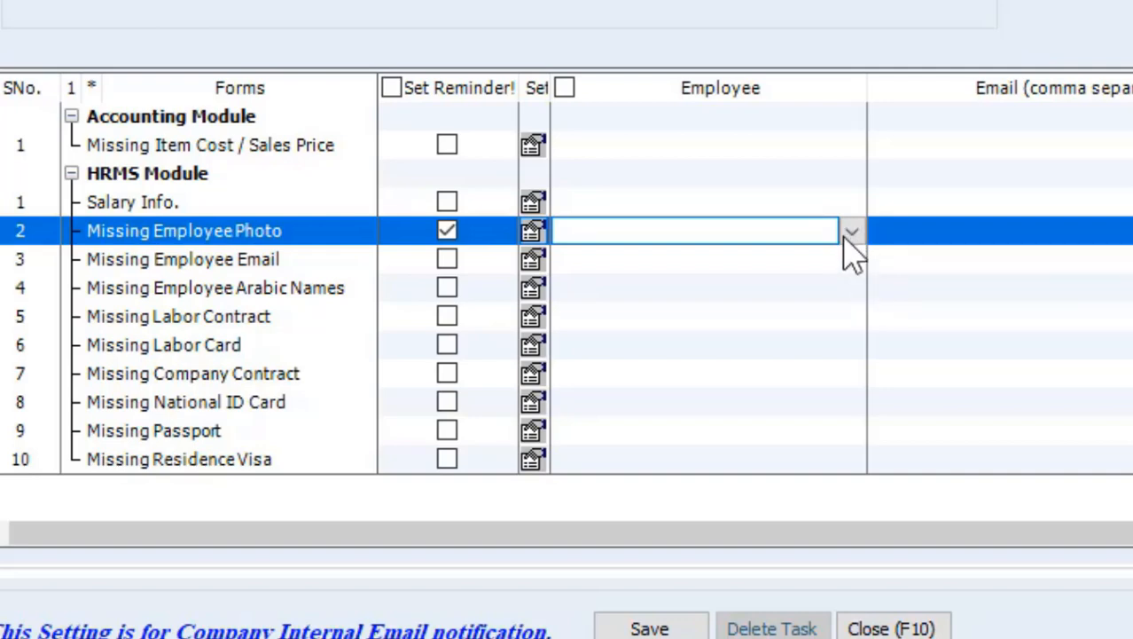
pyautogui.click(851, 232)
pyautogui.scroll(-10, 848, 248)
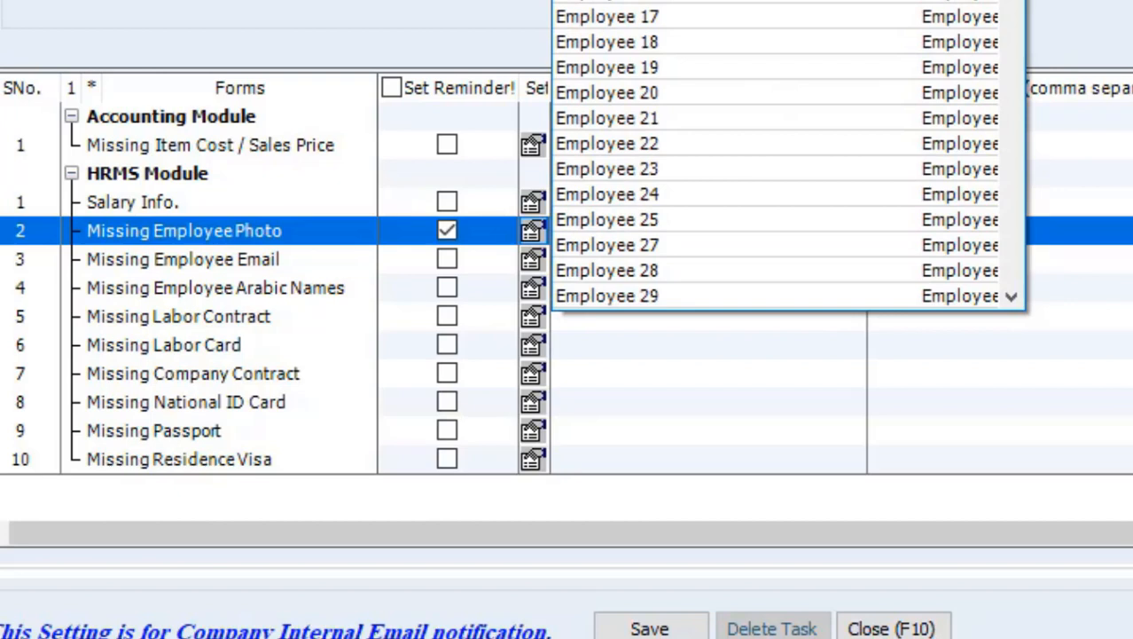
pyautogui.click(691, 2)
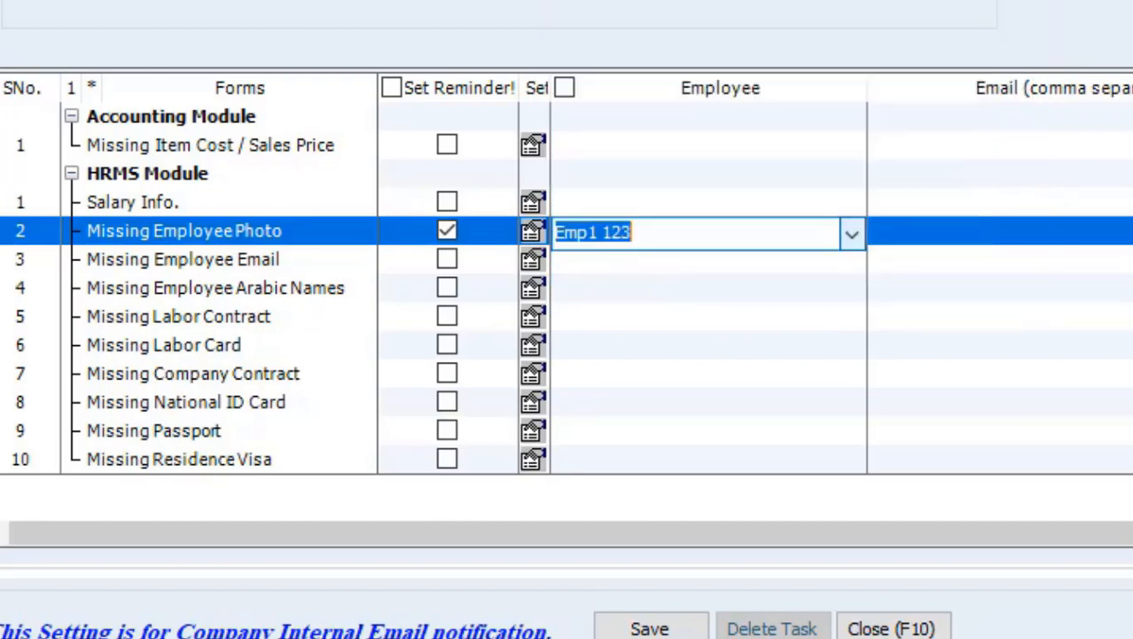
pyautogui.click(1026, 223)
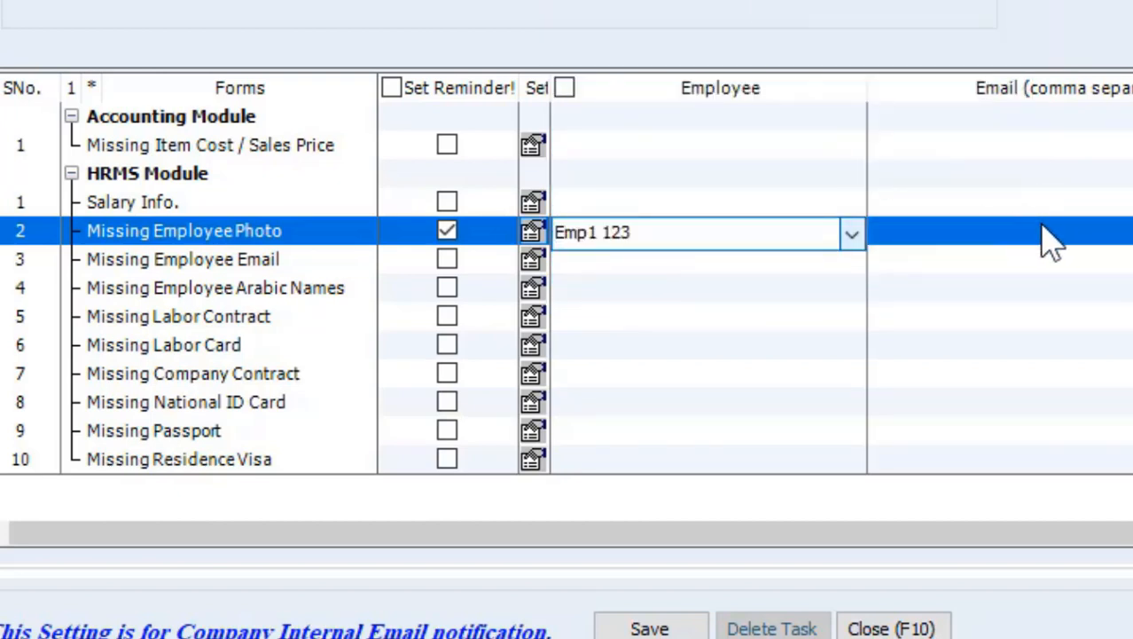
pyautogui.click(1044, 226)
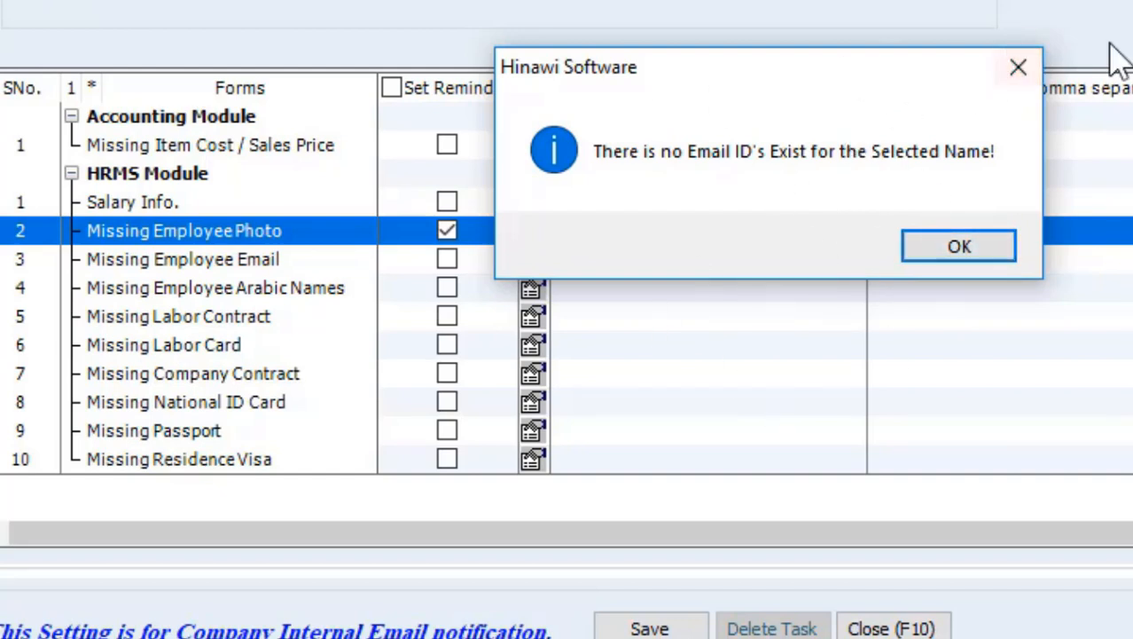
pyautogui.click(975, 258)
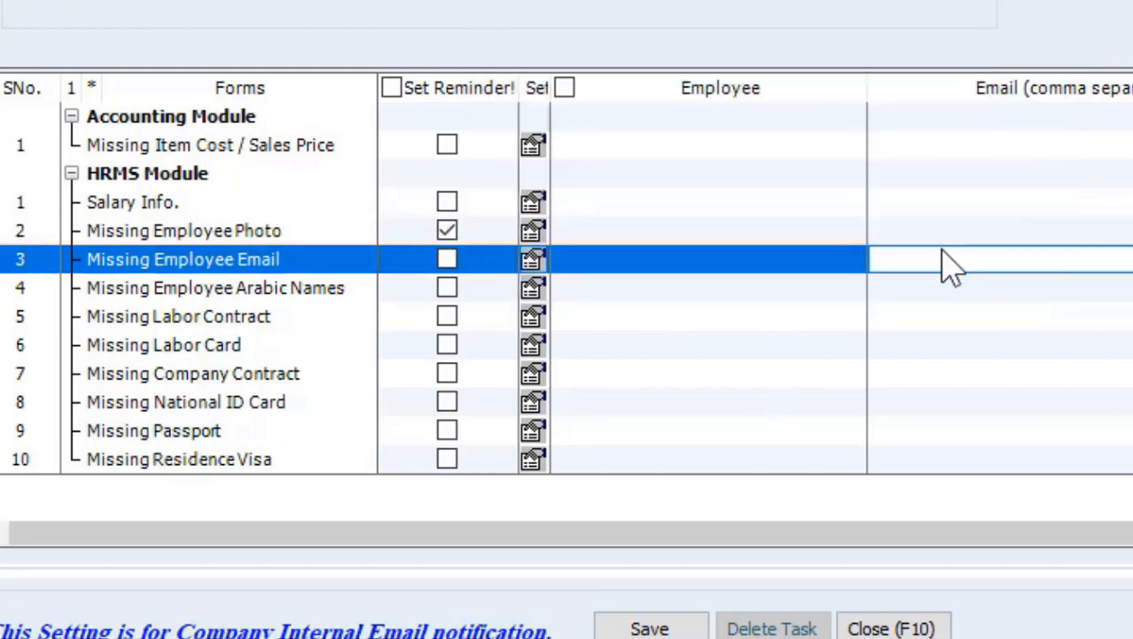
# Tick Send To Company and Send To Related Name for Missing Employee Photo
pyautogui.click(733, 229)
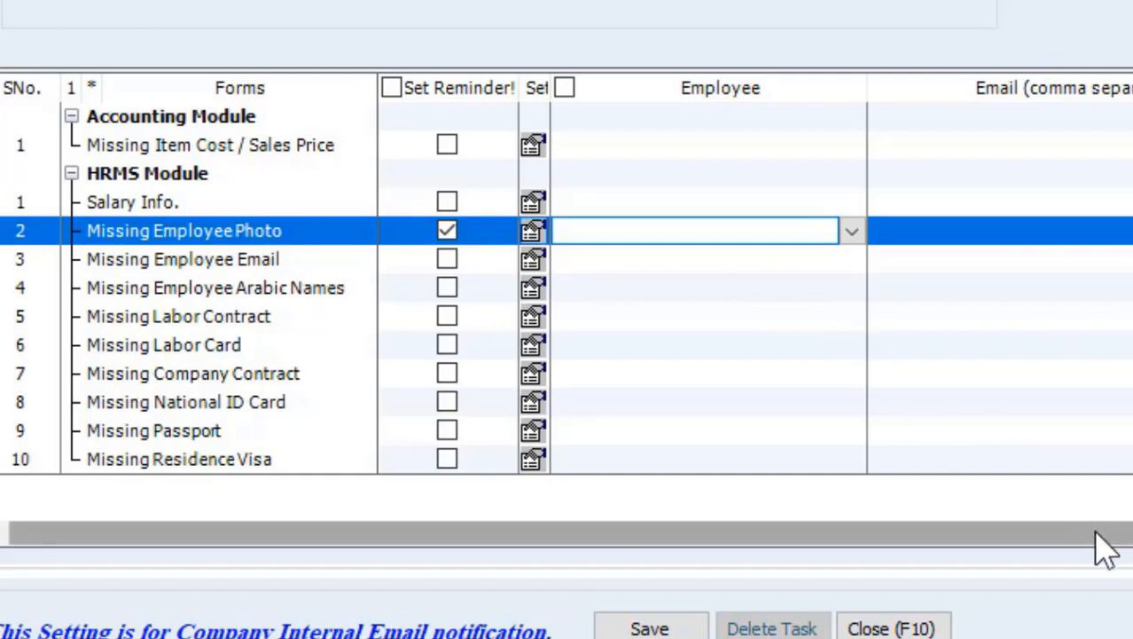
pyautogui.moveTo(1095, 532); pyautogui.dragTo(1132, 534)
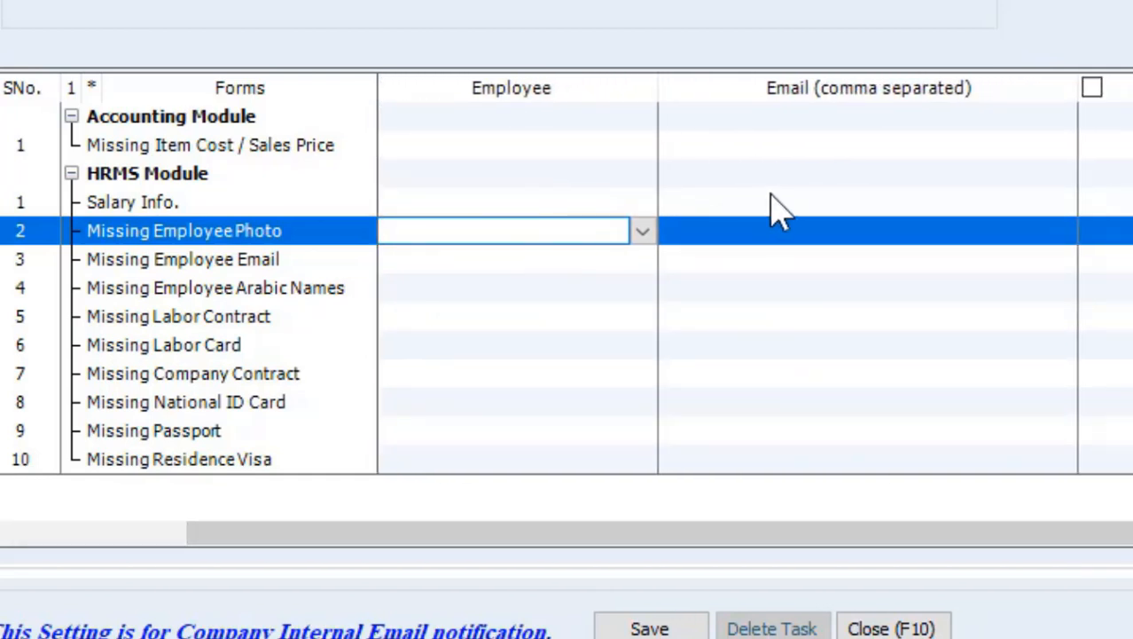
pyautogui.click(803, 235)
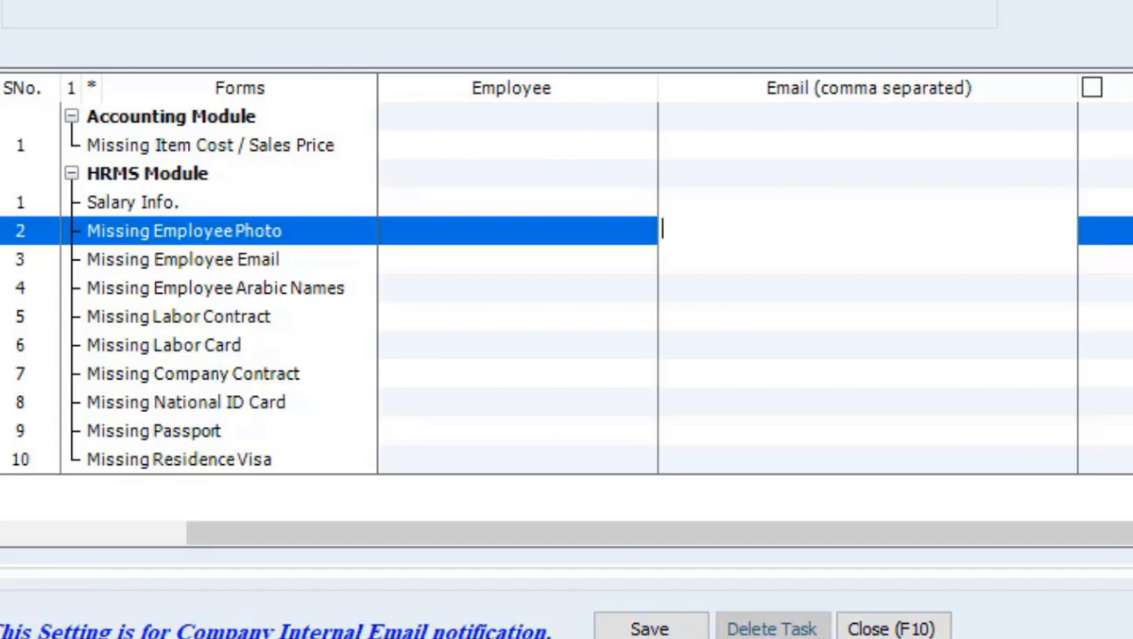
pyautogui.click(916, 323)
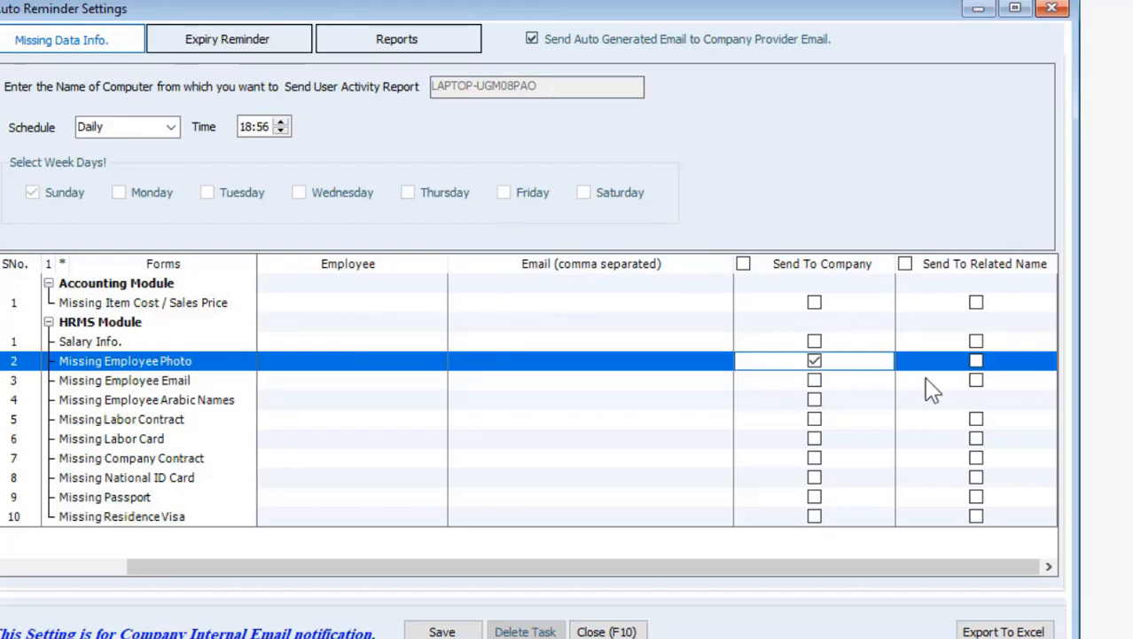
pyautogui.click(976, 361)
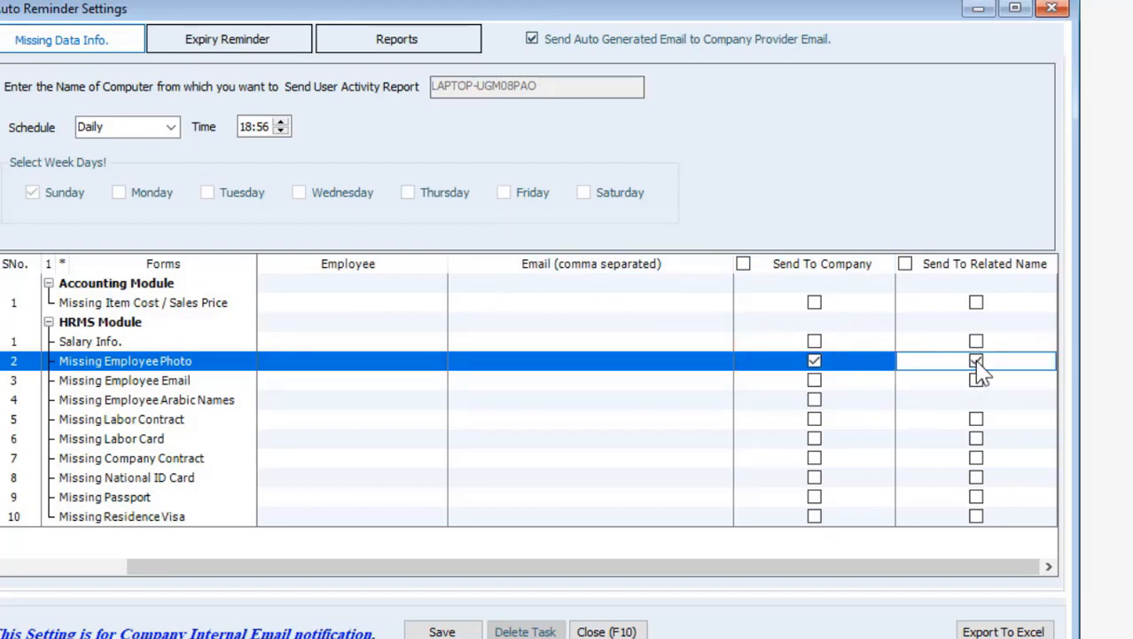
pyautogui.moveTo(650, 572); pyautogui.dragTo(505, 578)
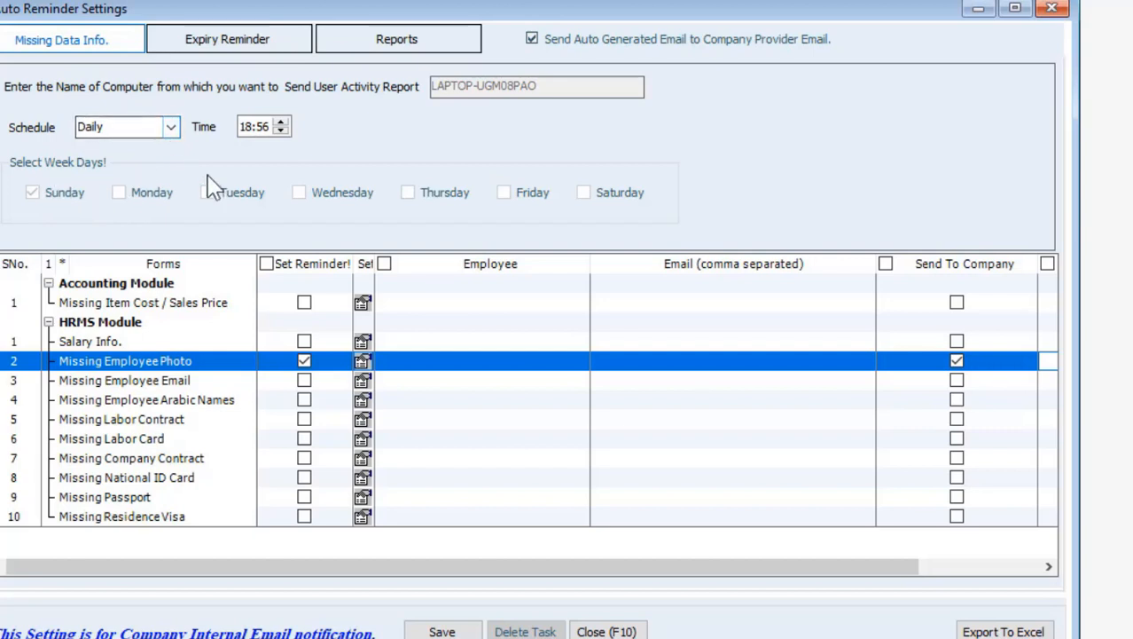
# Switch the schedule to Weekly, toggle the weekday boxes, and show the Expiry Reminder forms
pyautogui.click(172, 129)
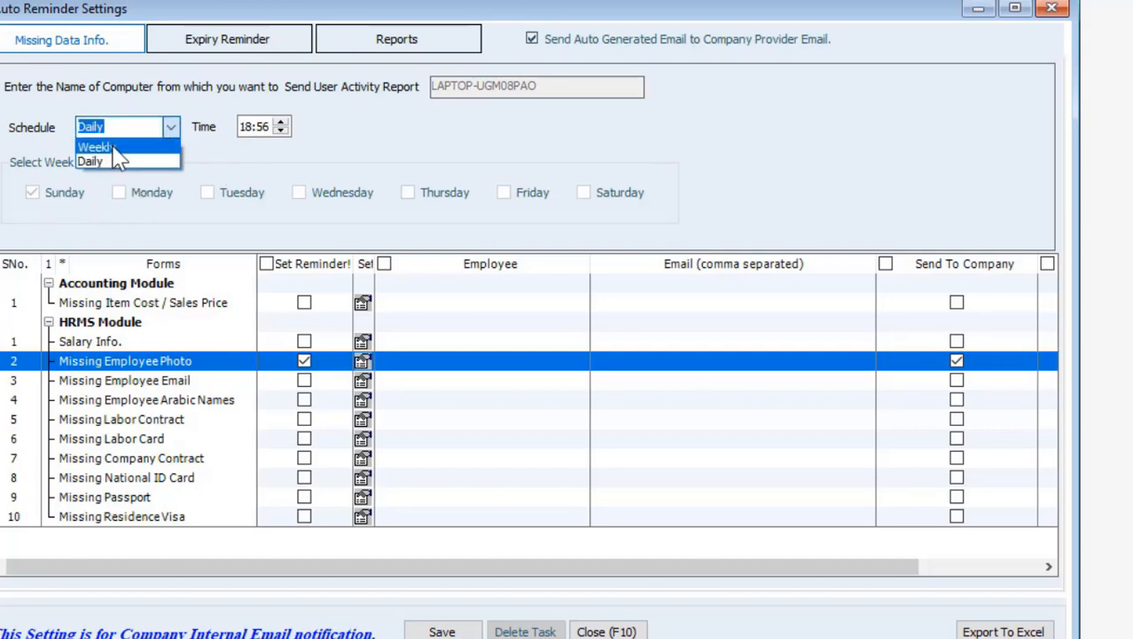
pyautogui.click(111, 145)
pyautogui.click(129, 191)
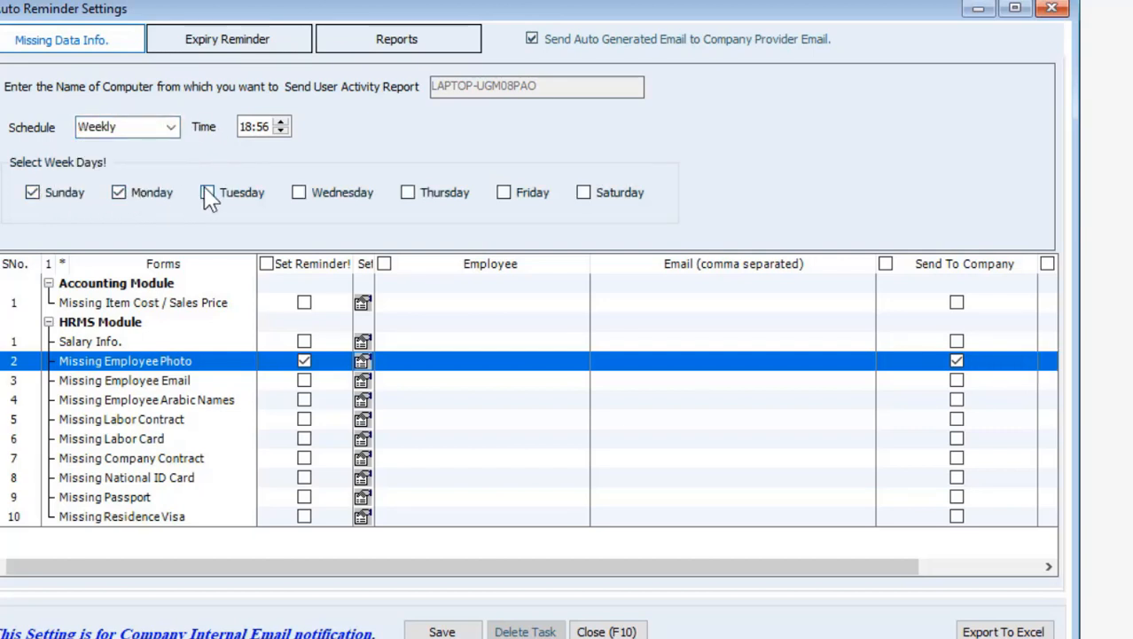
pyautogui.click(33, 193)
pyautogui.click(119, 193)
pyautogui.click(206, 192)
pyautogui.click(215, 48)
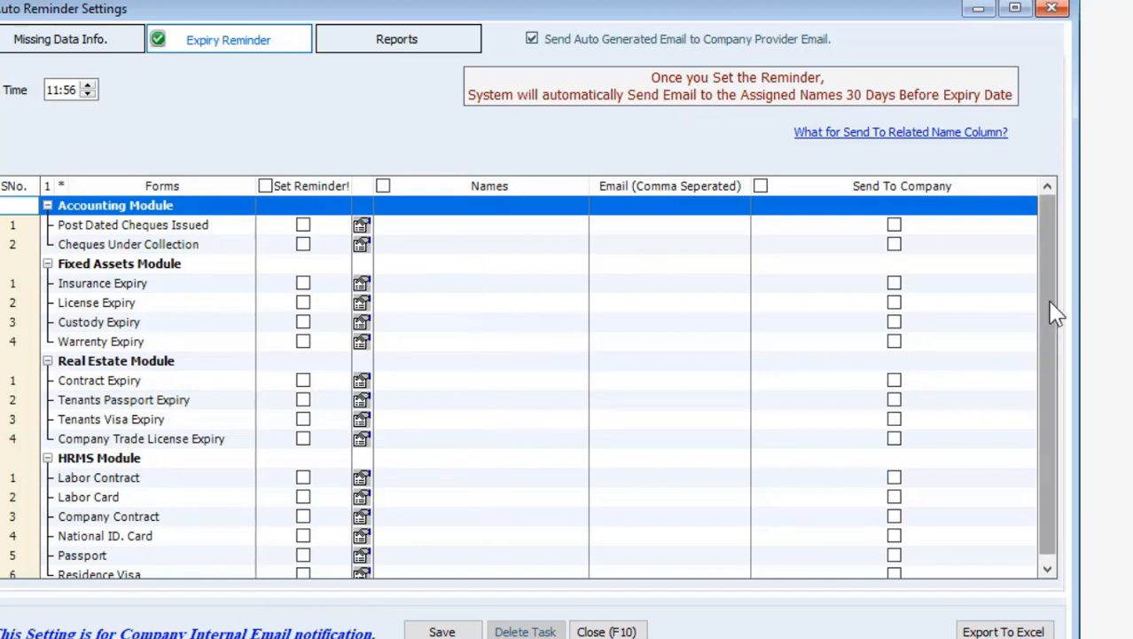
# Turn on Set Reminder for the Passport expiry row
pyautogui.scroll(-1, 1048, 312)
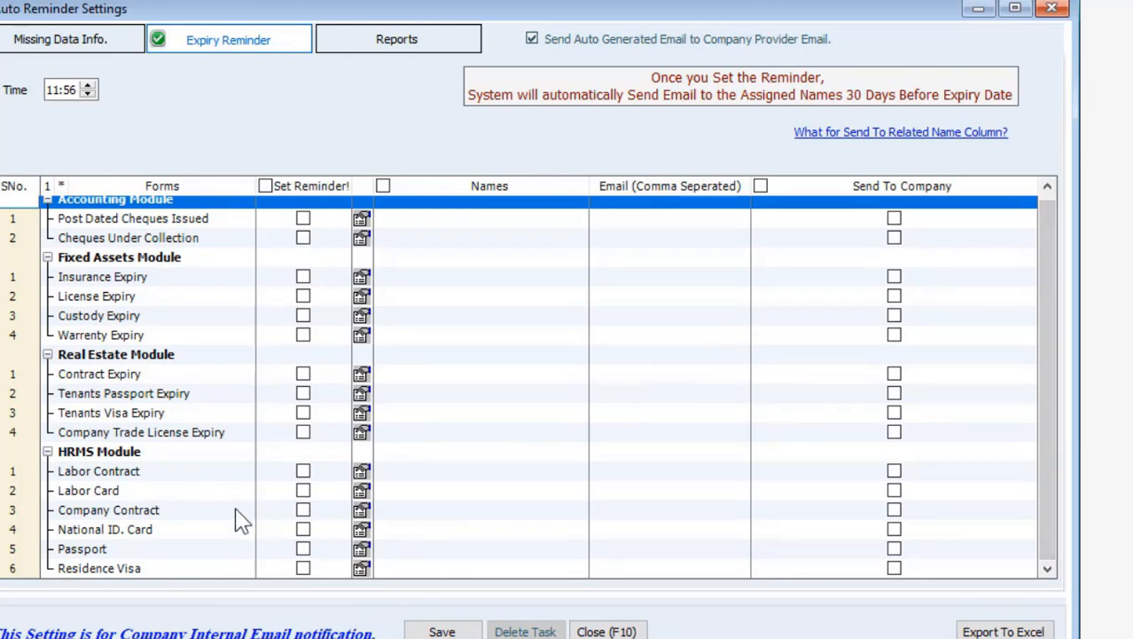
pyautogui.click(301, 548)
pyautogui.click(301, 548)
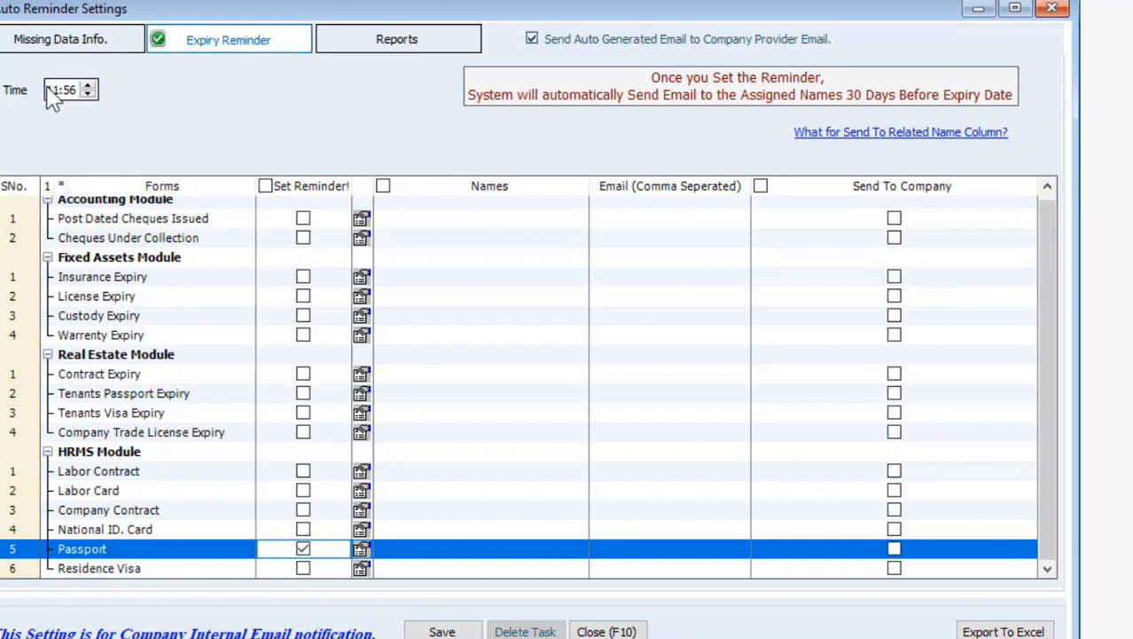
pyautogui.click(448, 548)
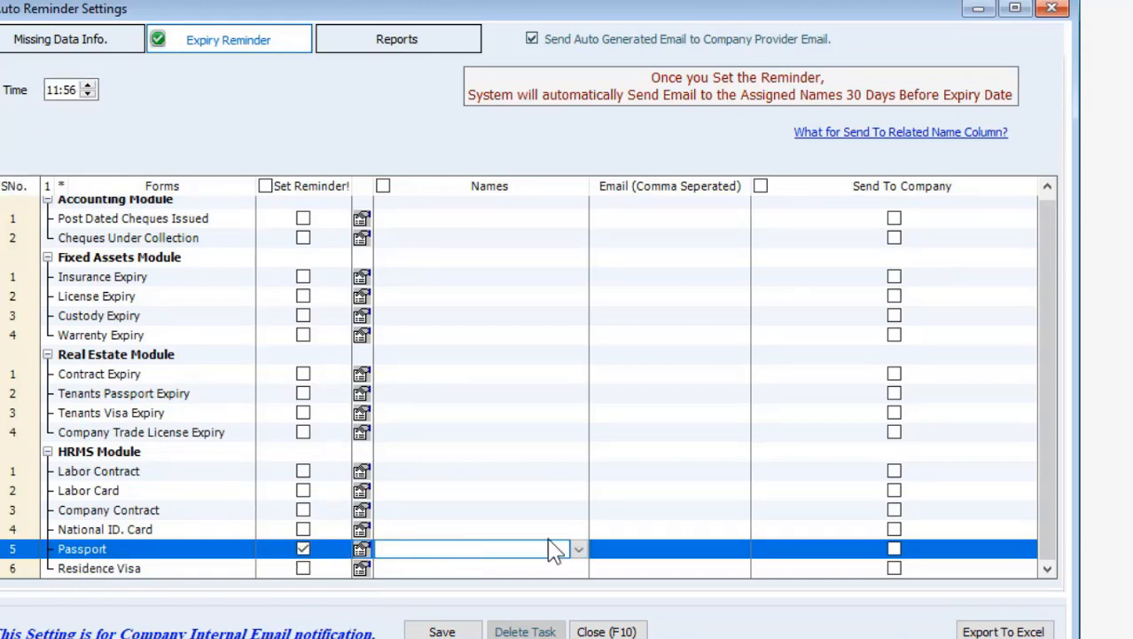
# Send National ID. Card reminders to the company, view the Reports reminders, then close
pyautogui.click(613, 537)
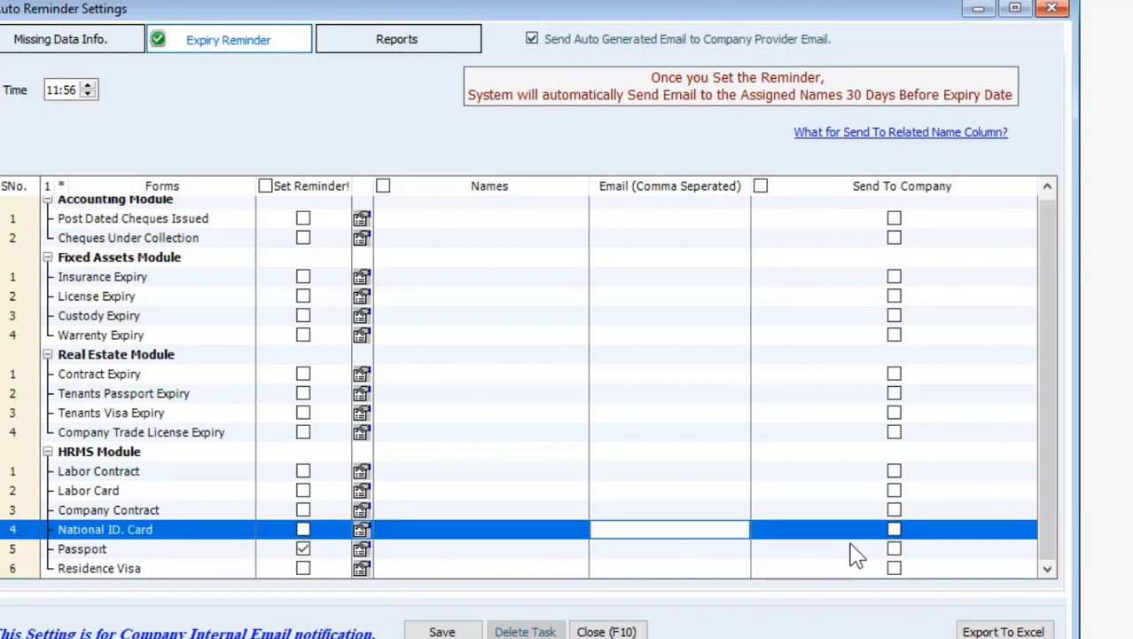
pyautogui.click(879, 532)
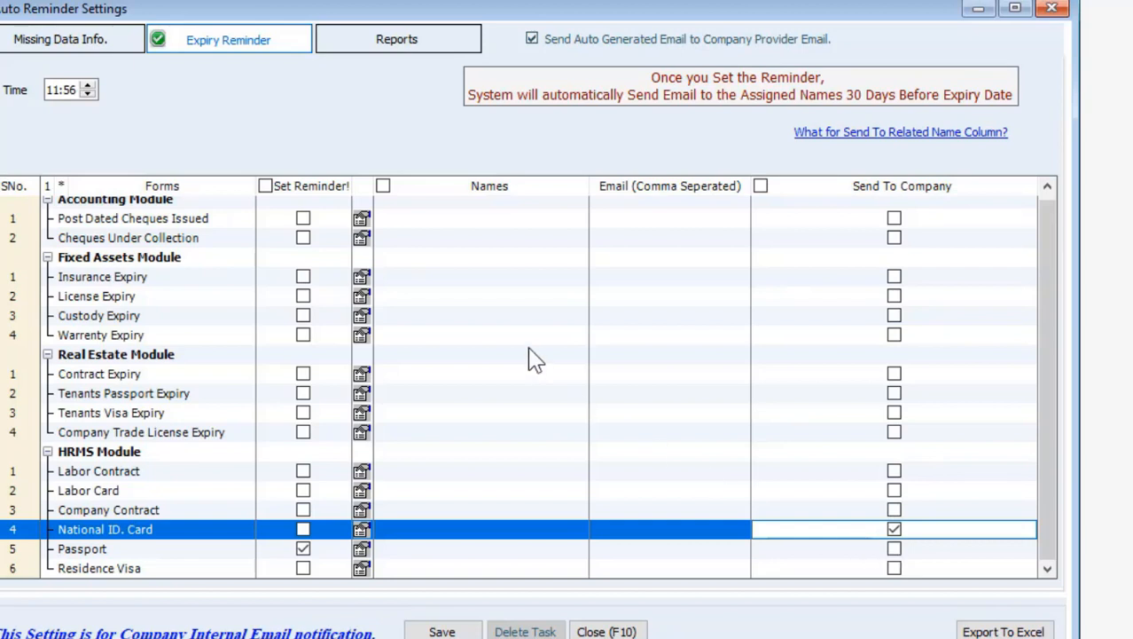
pyautogui.click(423, 47)
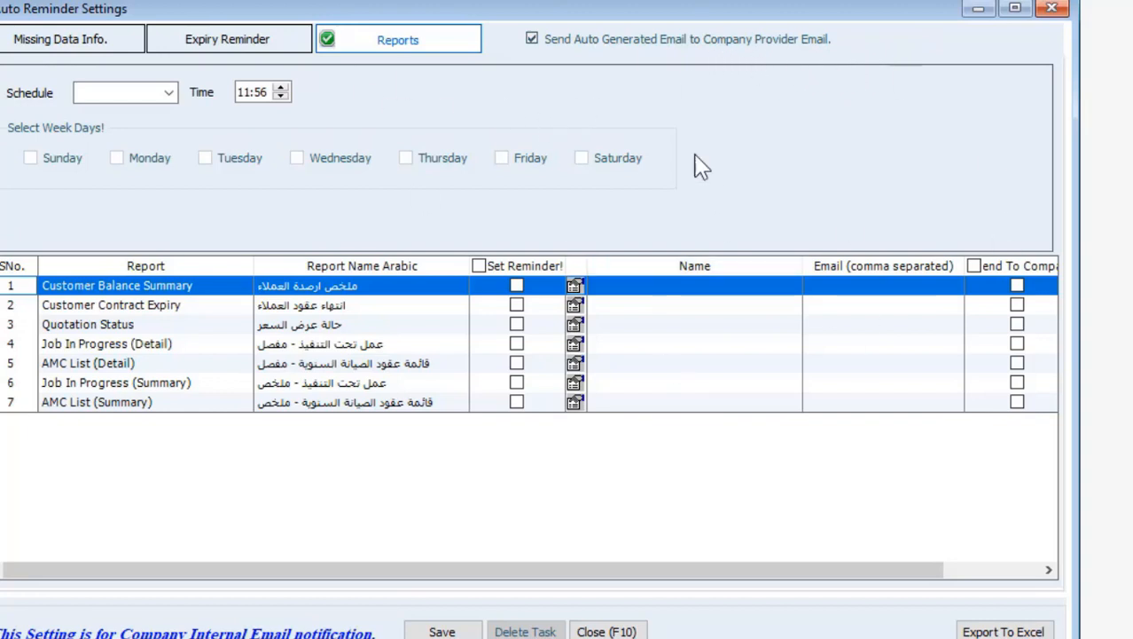
pyautogui.click(1053, 10)
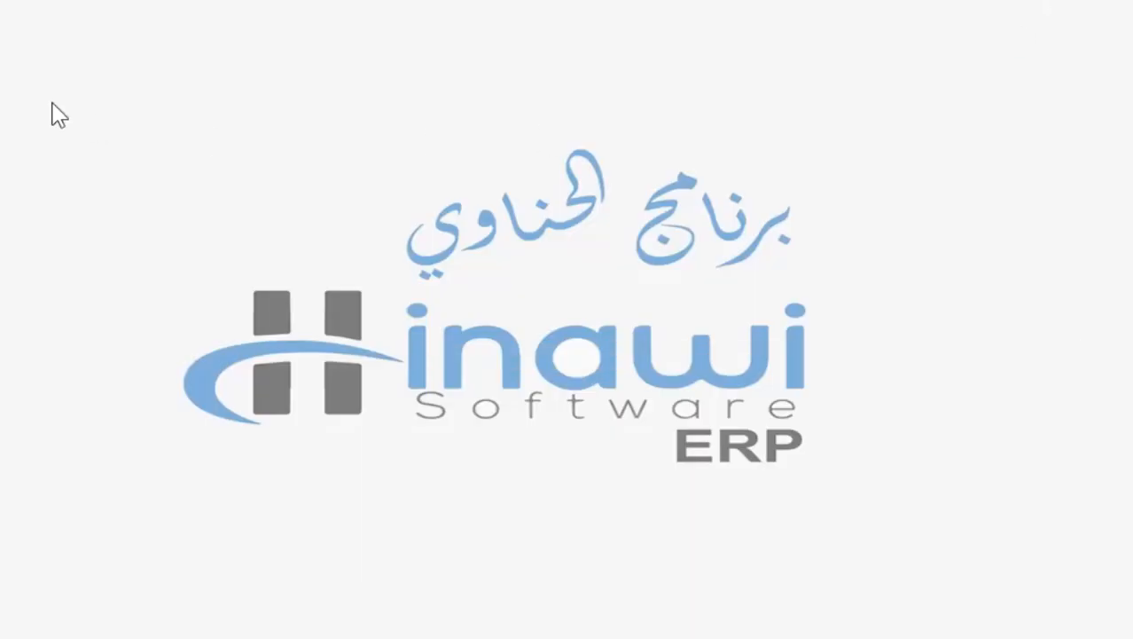
# Open SMS Settings from File > Setup General Requirements
pyautogui.click(19, 36)
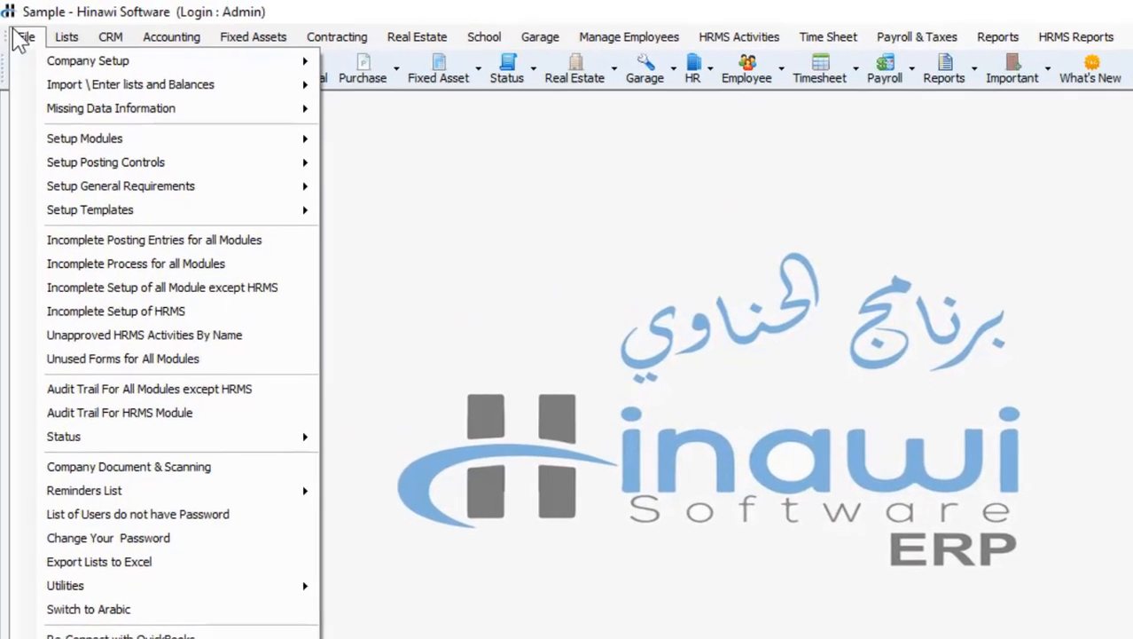
pyautogui.moveTo(98, 188)
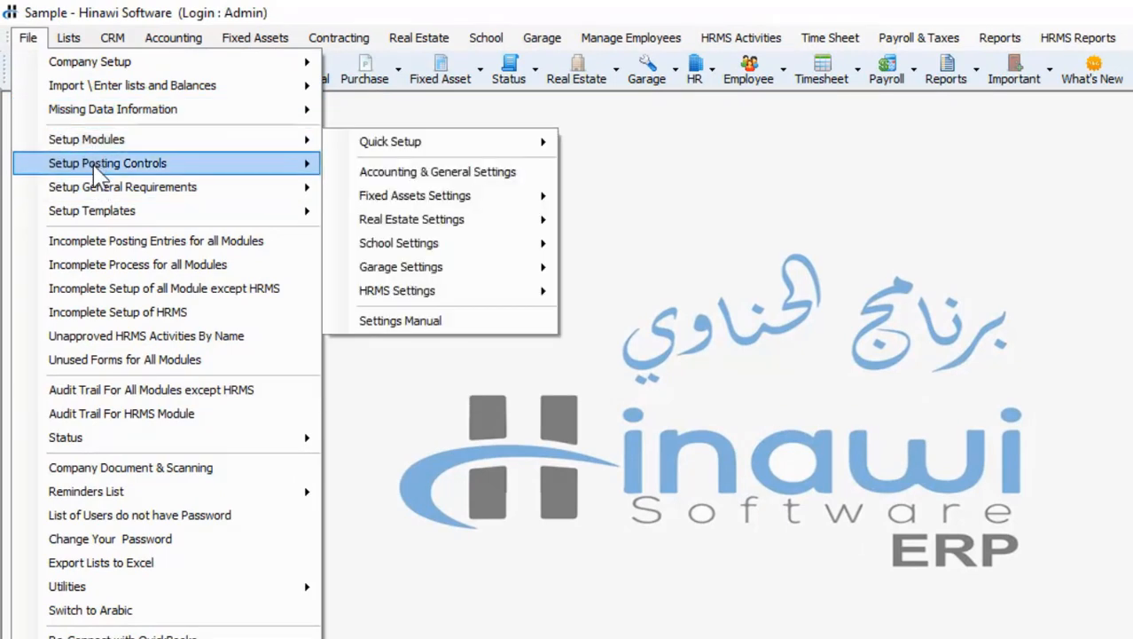
pyautogui.moveTo(95, 167)
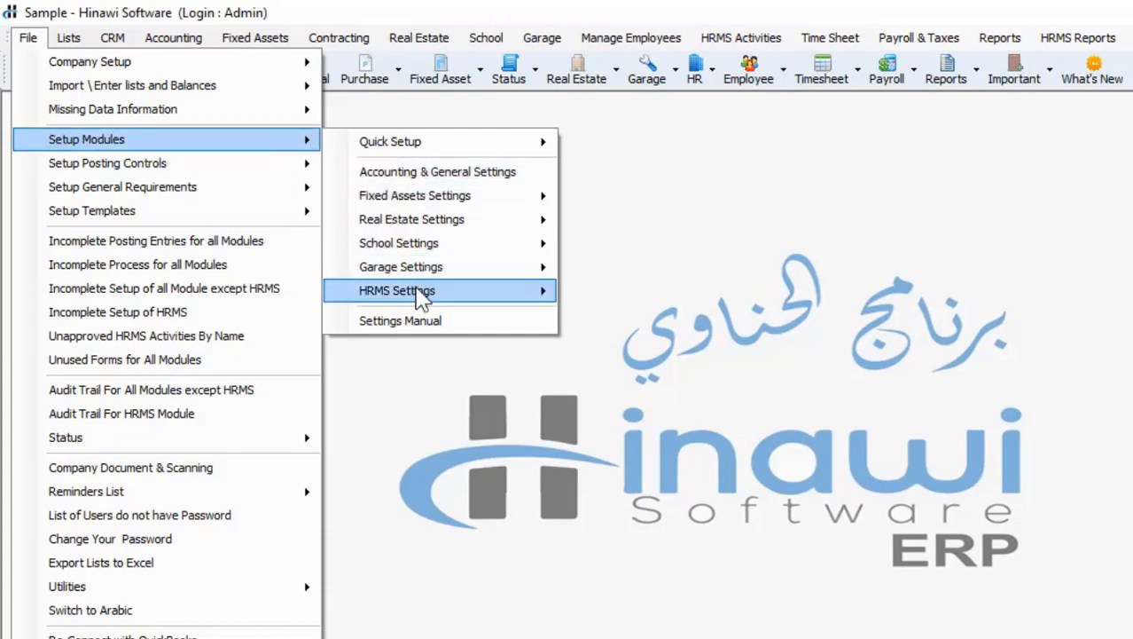
pyautogui.moveTo(272, 164)
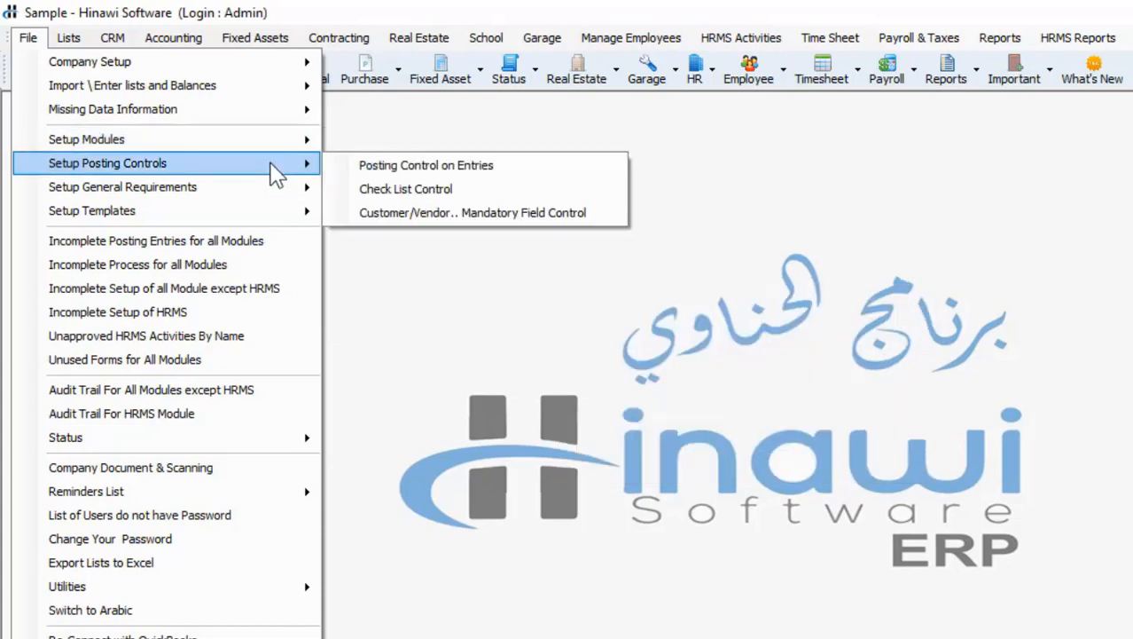
pyautogui.moveTo(271, 189)
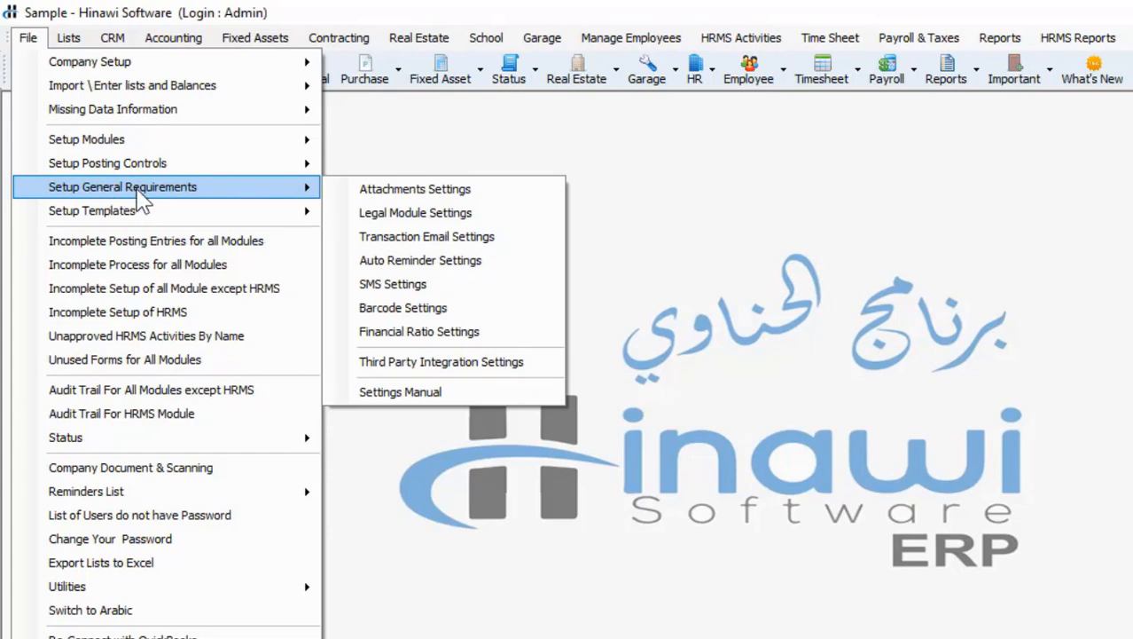
pyautogui.click(457, 286)
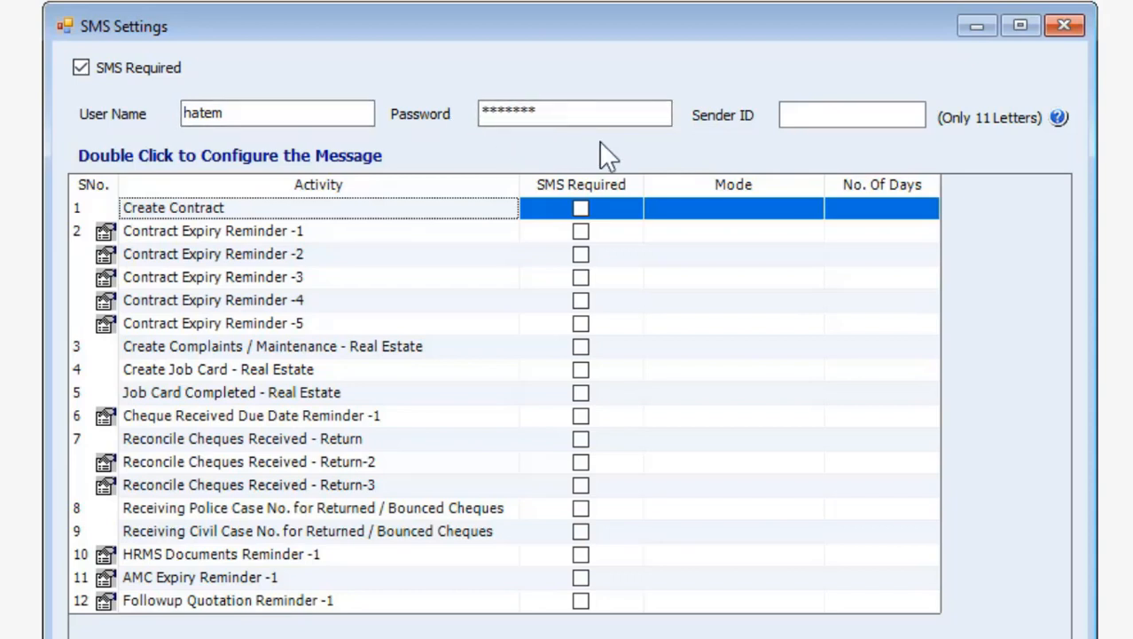
# Start entering the SMS Sender ID
pyautogui.click(835, 116)
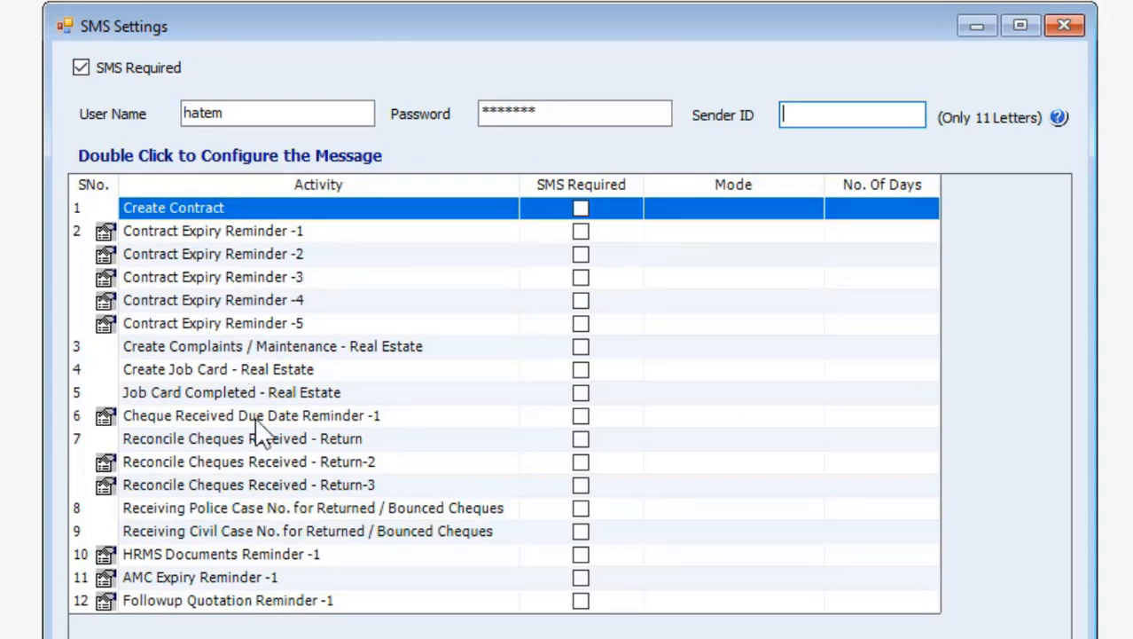
# Set up the HRMS Documents Reminder -1 SMS with text 'Test!', sent Before expiry, 3 days
pyautogui.doubleClick(219, 552)
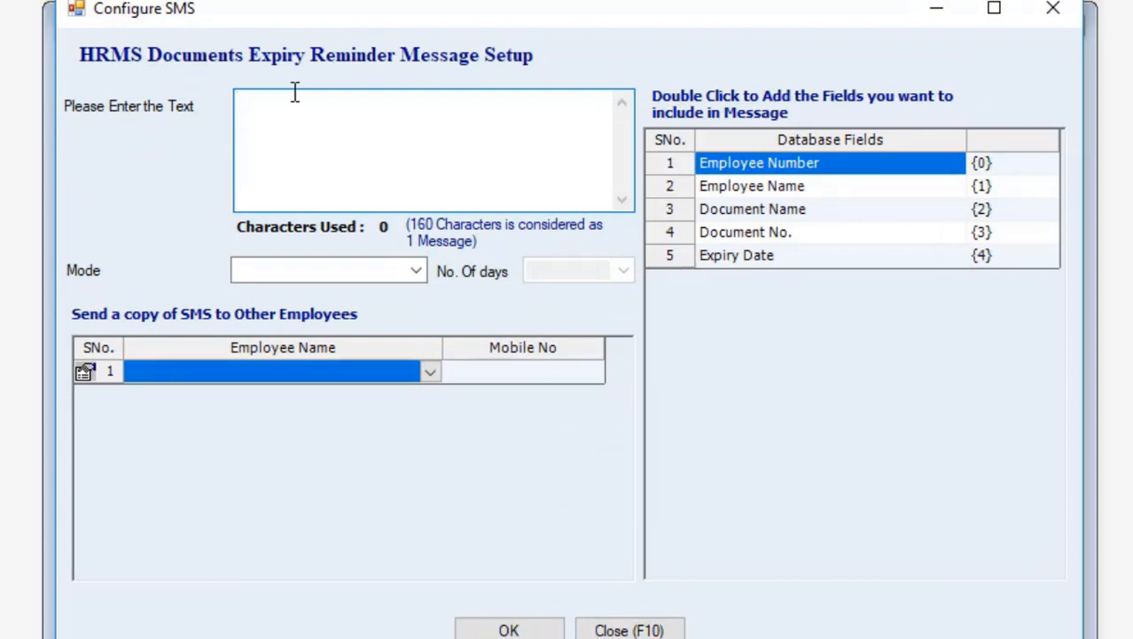
pyautogui.write('Test!')
pyautogui.click(417, 271)
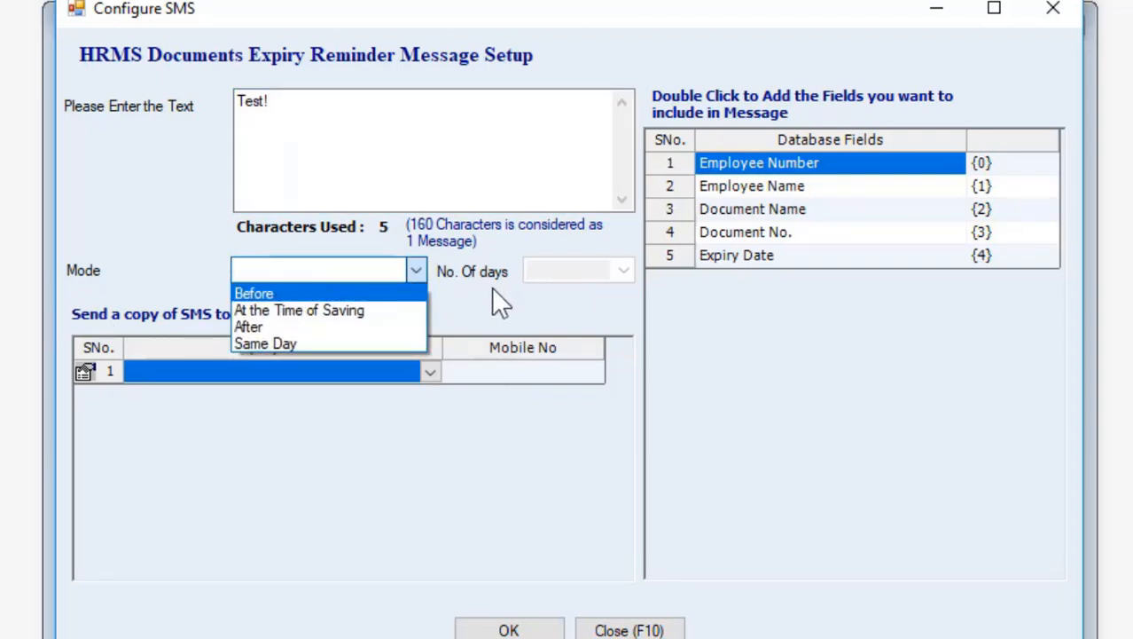
pyautogui.click(289, 293)
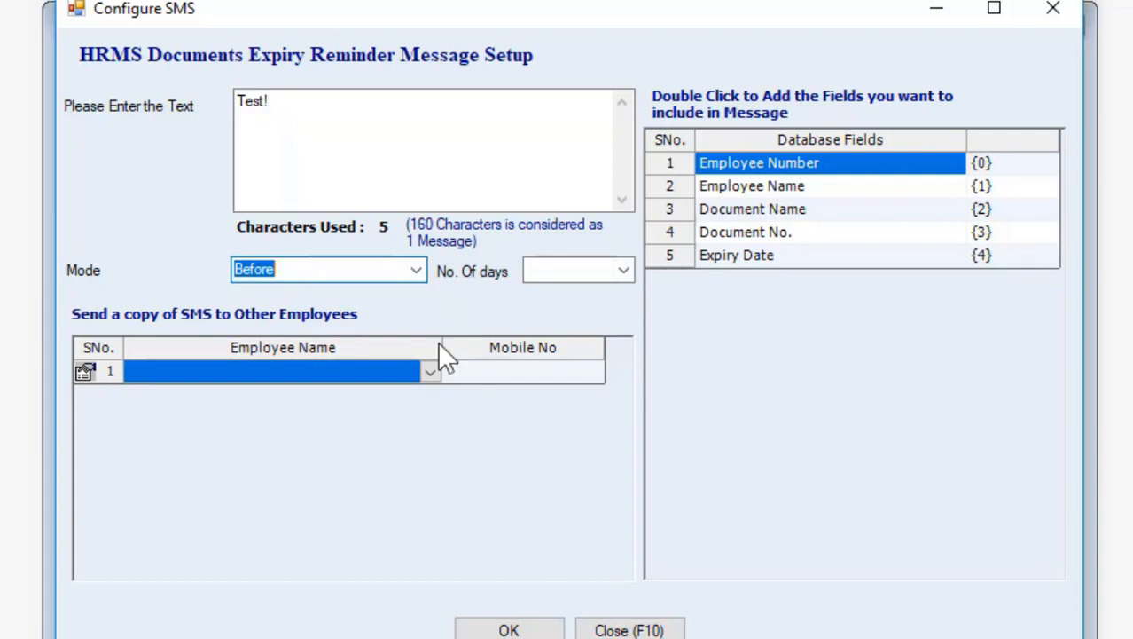
pyautogui.click(625, 268)
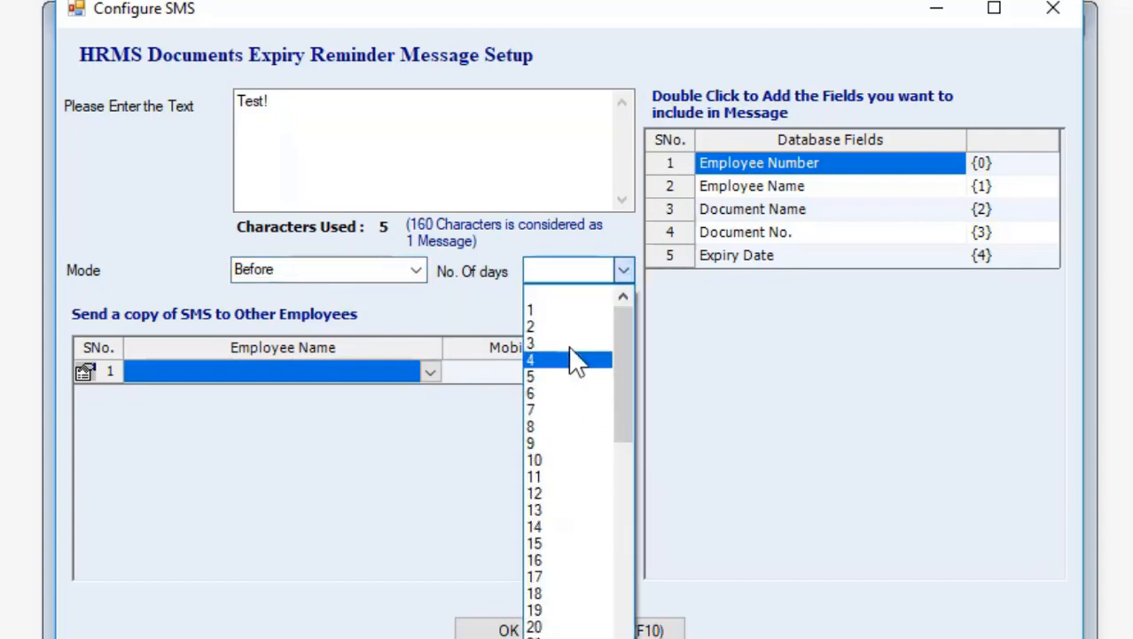
pyautogui.click(559, 344)
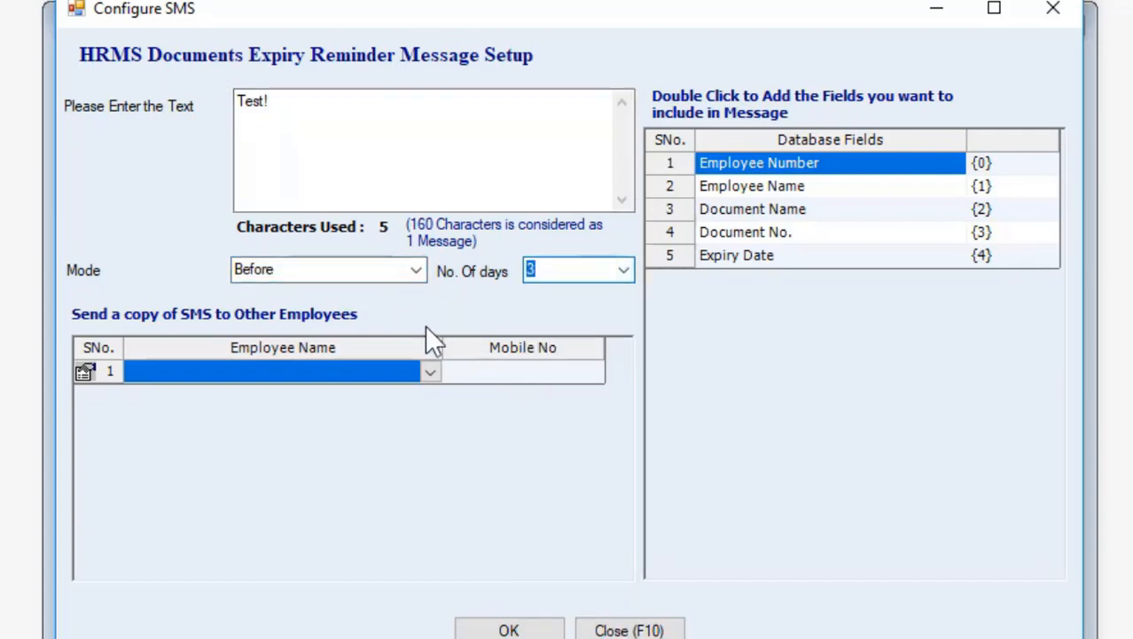
pyautogui.click(323, 131)
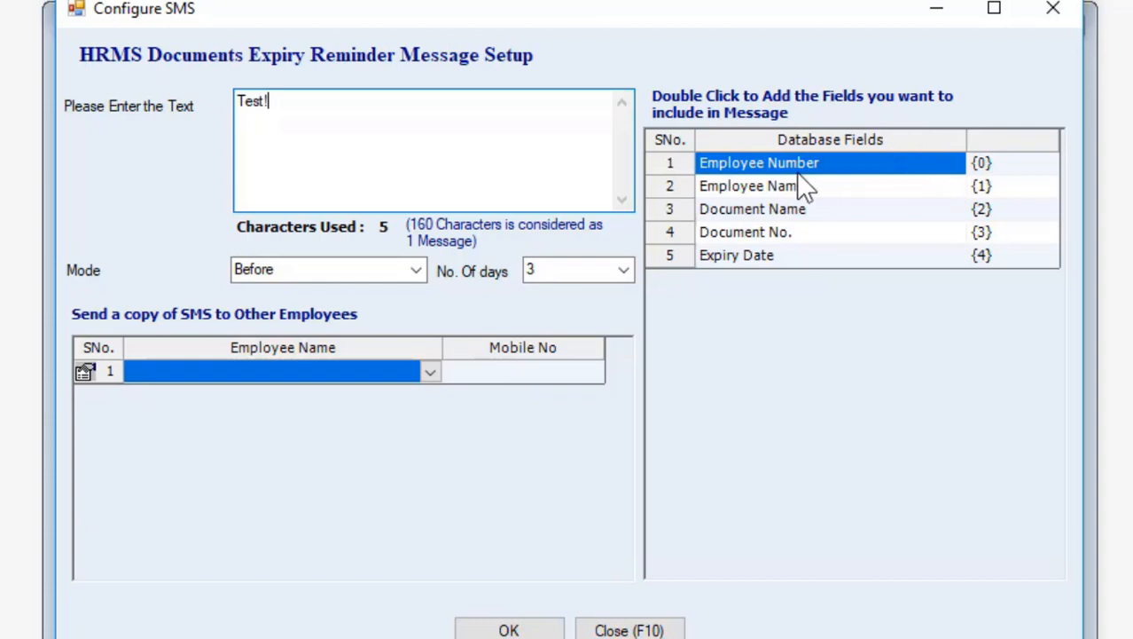
# Insert the Employee Number, Employee Name and Document Name placeholders {0}{1}{2}
pyautogui.doubleClick(746, 170)
pyautogui.doubleClick(748, 194)
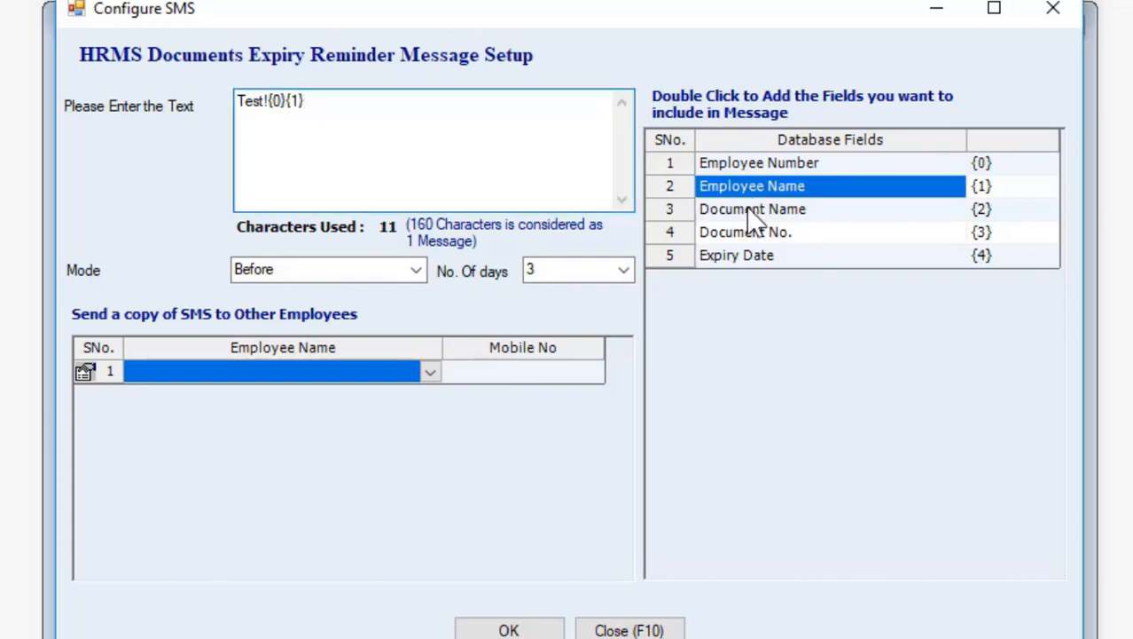
pyautogui.doubleClick(751, 212)
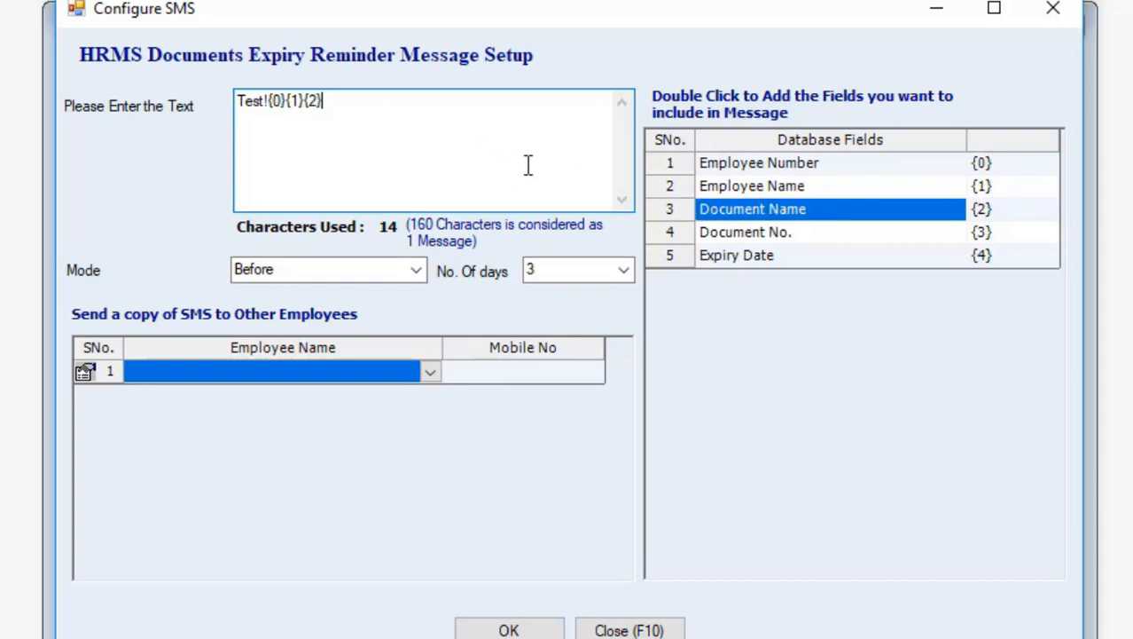
# Add a 'Hello {1}' line and delete the original first line
pyautogui.press('Return')
pyautogui.press('Return')
pyautogui.write('Hello')
pyautogui.doubleClick(757, 164)
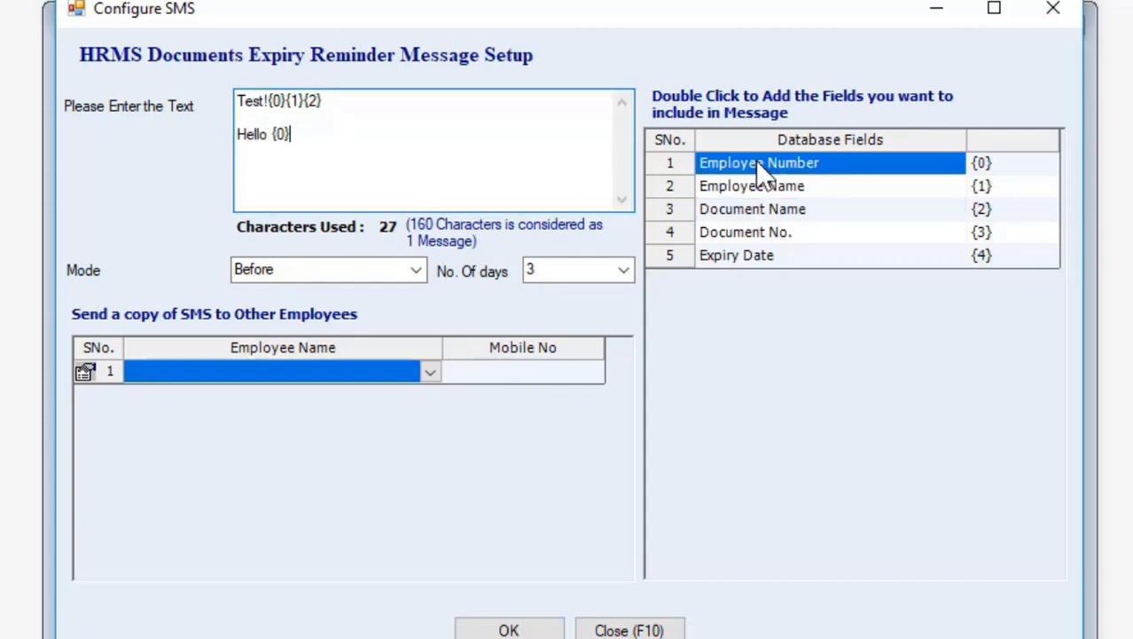
pyautogui.press('BackSpace')
pyautogui.press('BackSpace')
pyautogui.press('BackSpace')
pyautogui.doubleClick(766, 184)
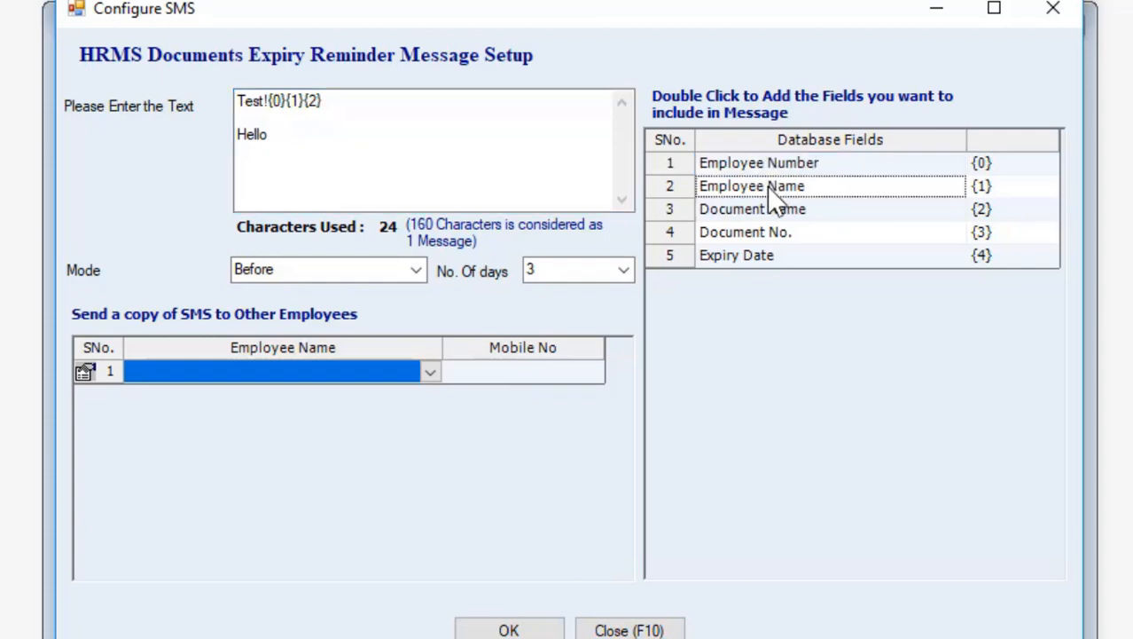
pyautogui.moveTo(259, 115); pyautogui.dragTo(196, 116)
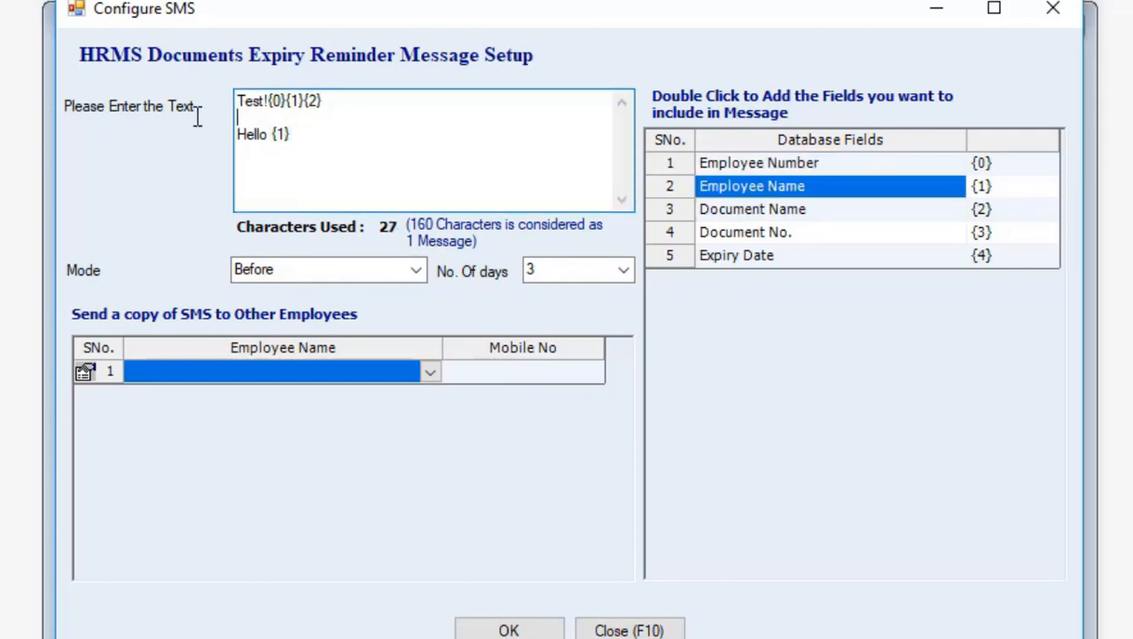
pyautogui.press('BackSpace')
pyautogui.press('BackSpace')
pyautogui.press('BackSpace')
pyautogui.press('BackSpace')
pyautogui.press('BackSpace')
pyautogui.press('BackSpace')
pyautogui.press('BackSpace')
pyautogui.press('BackSpace')
pyautogui.press('BackSpace')
pyautogui.press('BackSpace')
pyautogui.press('BackSpace')
pyautogui.press('BackSpace')
pyautogui.press('BackSpace')
pyautogui.press('BackSpace')
pyautogui.press('BackSpace')
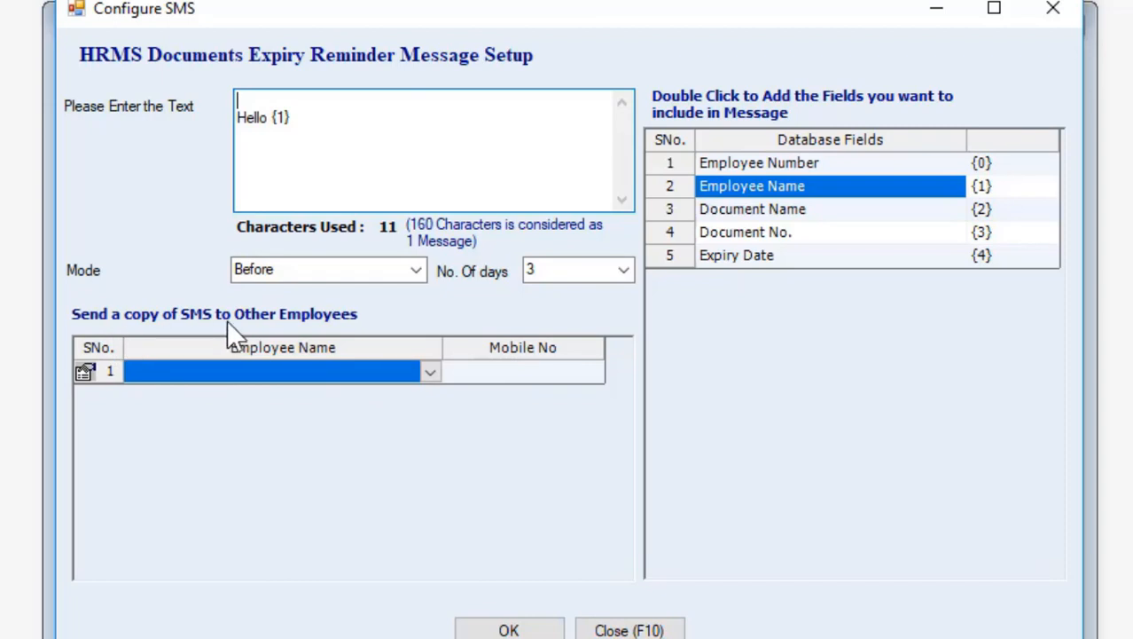
# Add one employee to receive a copy and save the HRMS reminder SMS setup
pyautogui.click(429, 373)
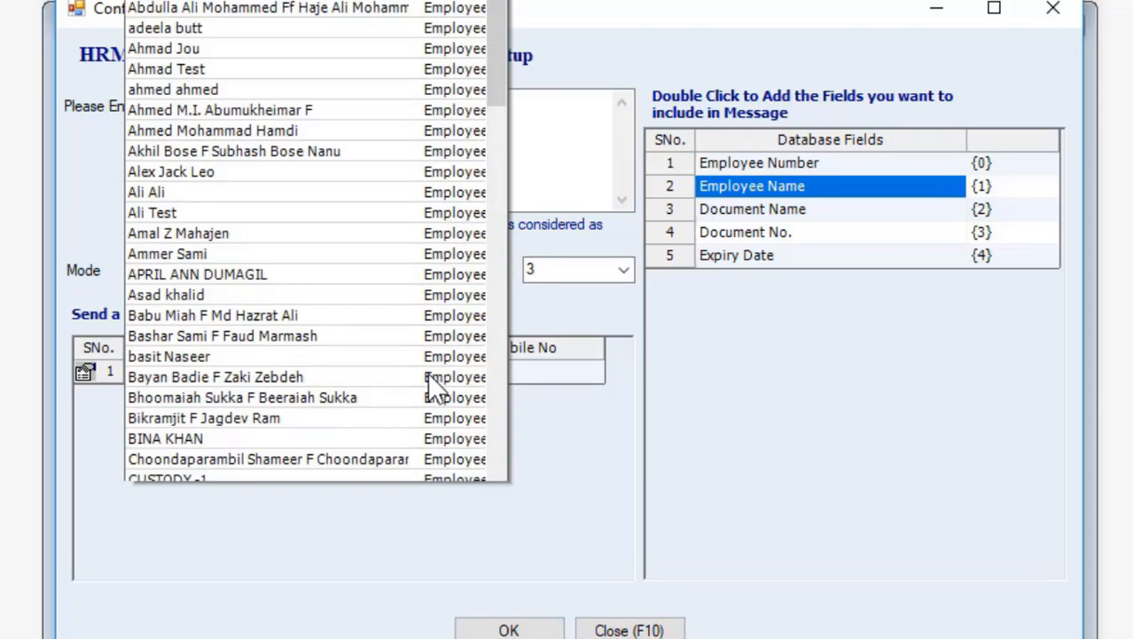
pyautogui.scroll(-2, 427, 373)
pyautogui.click(309, 203)
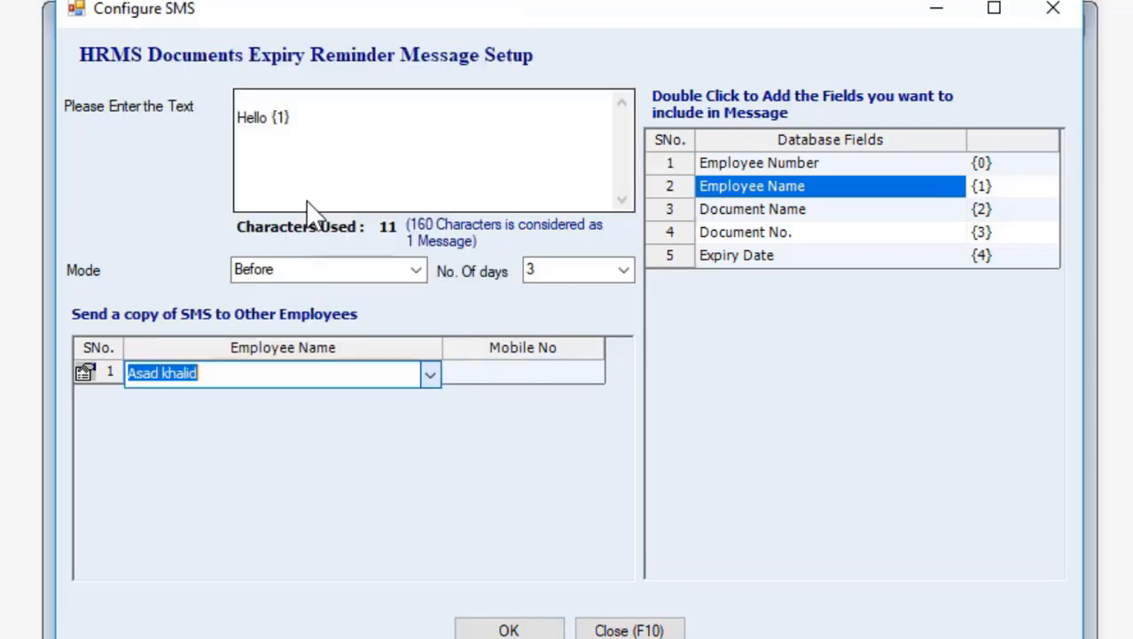
pyautogui.click(487, 370)
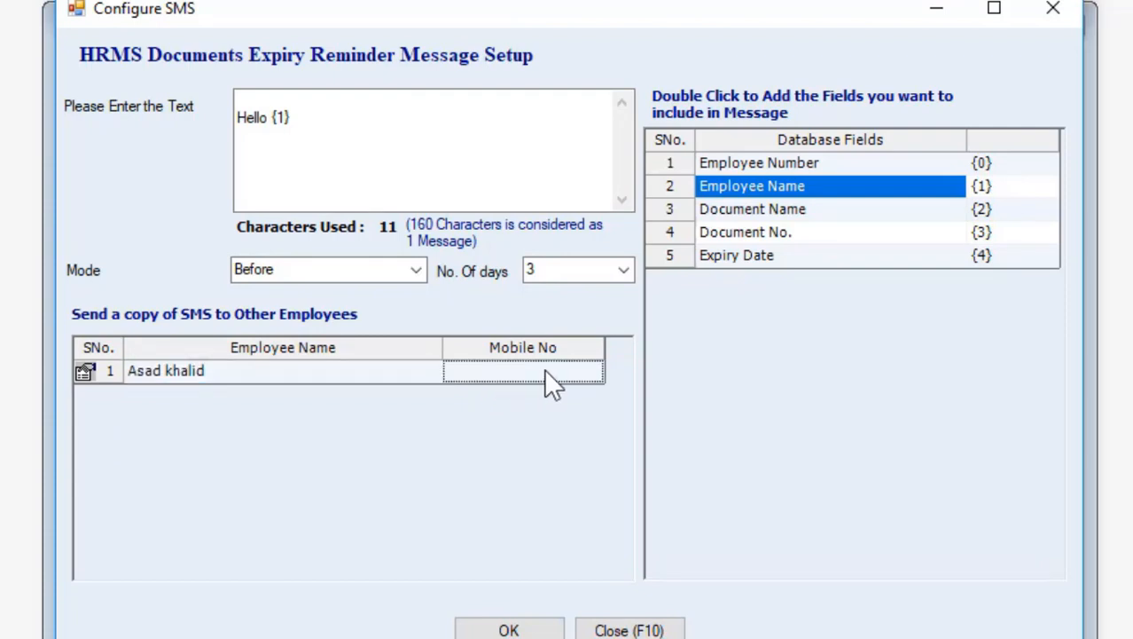
pyautogui.rightClick(89, 377)
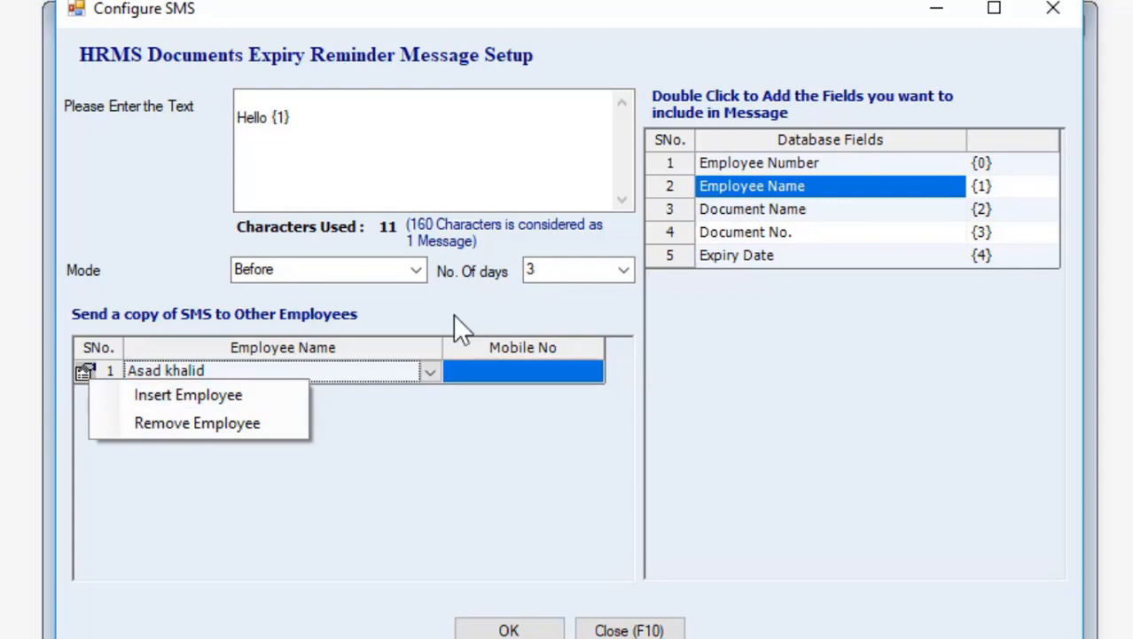
pyautogui.click(532, 365)
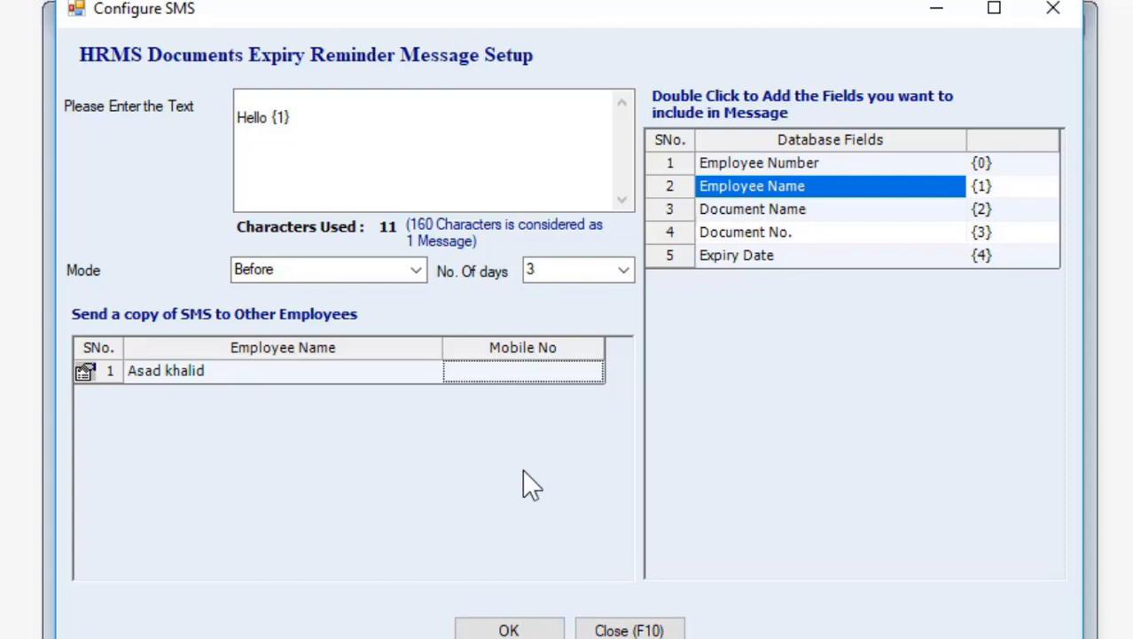
pyautogui.click(535, 629)
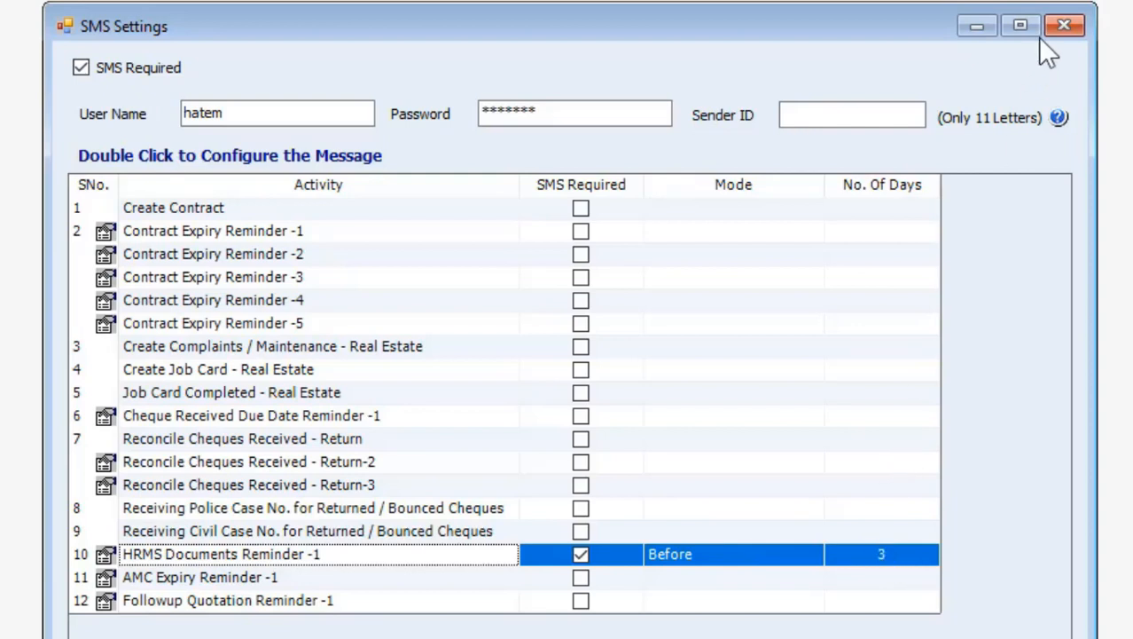
# Close the SMS Settings window, answering its Save before Closing prompt, to return to the ERP File menu
pyautogui.click(1066, 24)
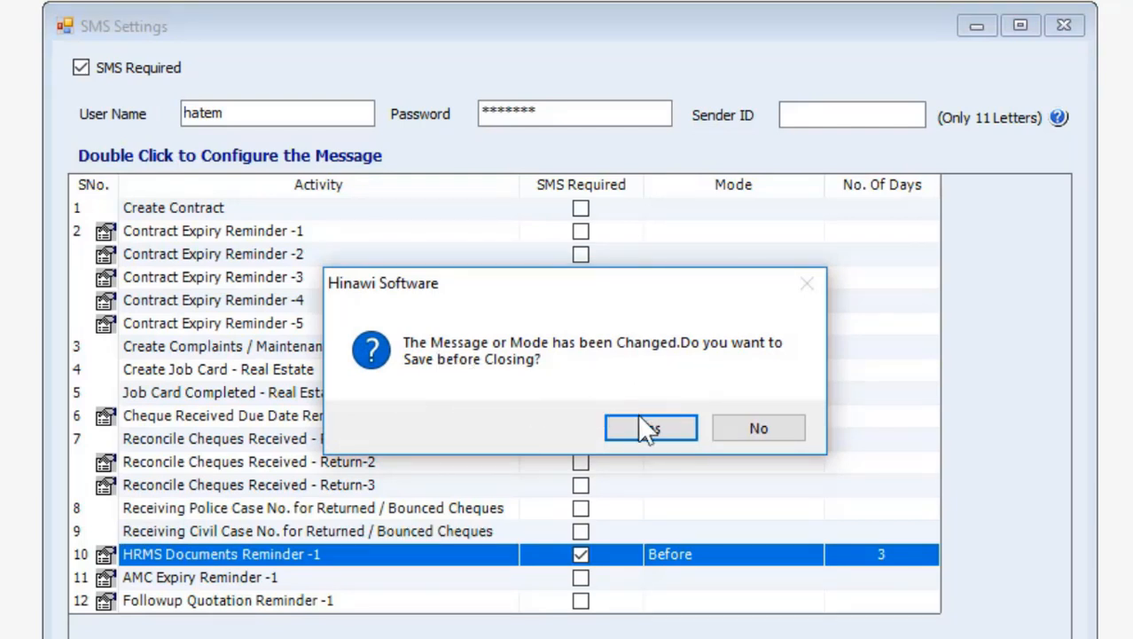
pyautogui.click(788, 425)
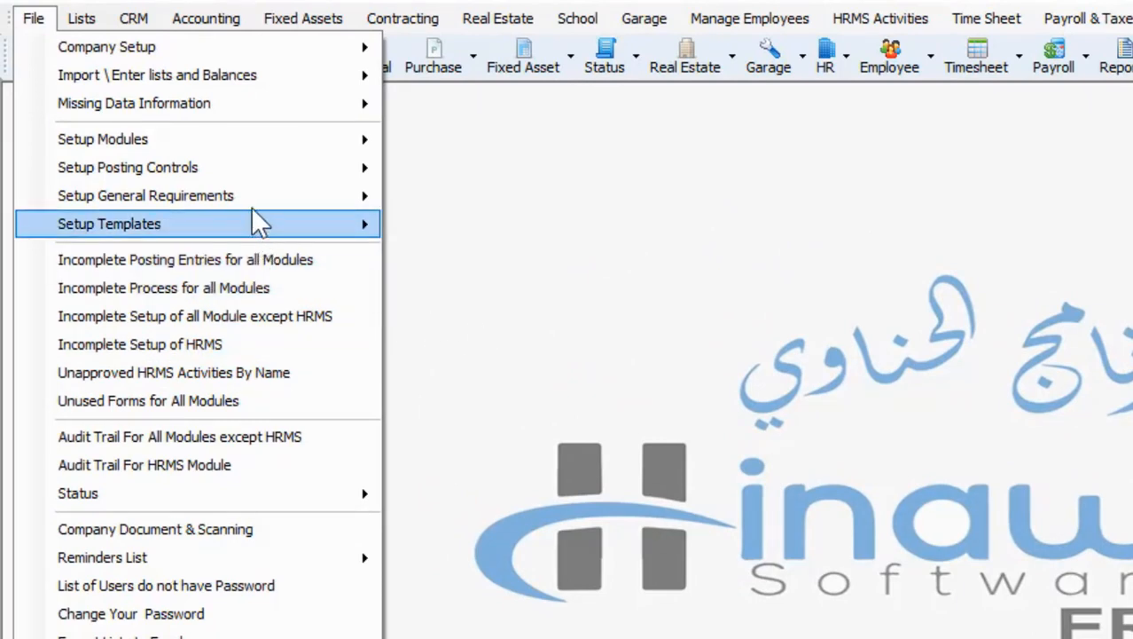
pyautogui.moveTo(250, 201)
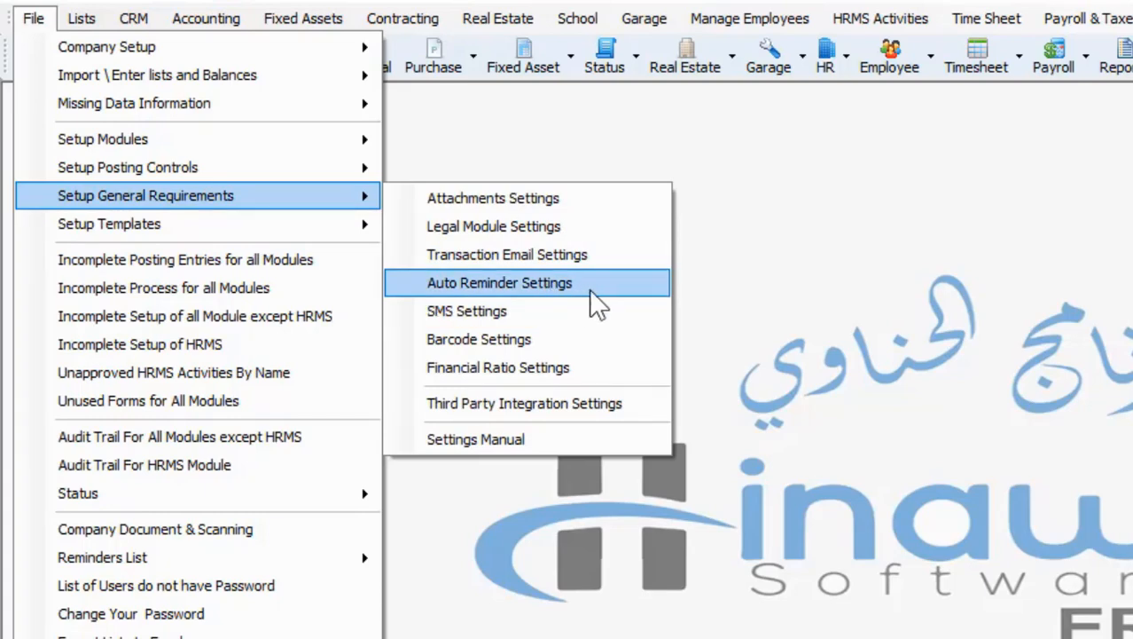
pyautogui.moveTo(89, 22)
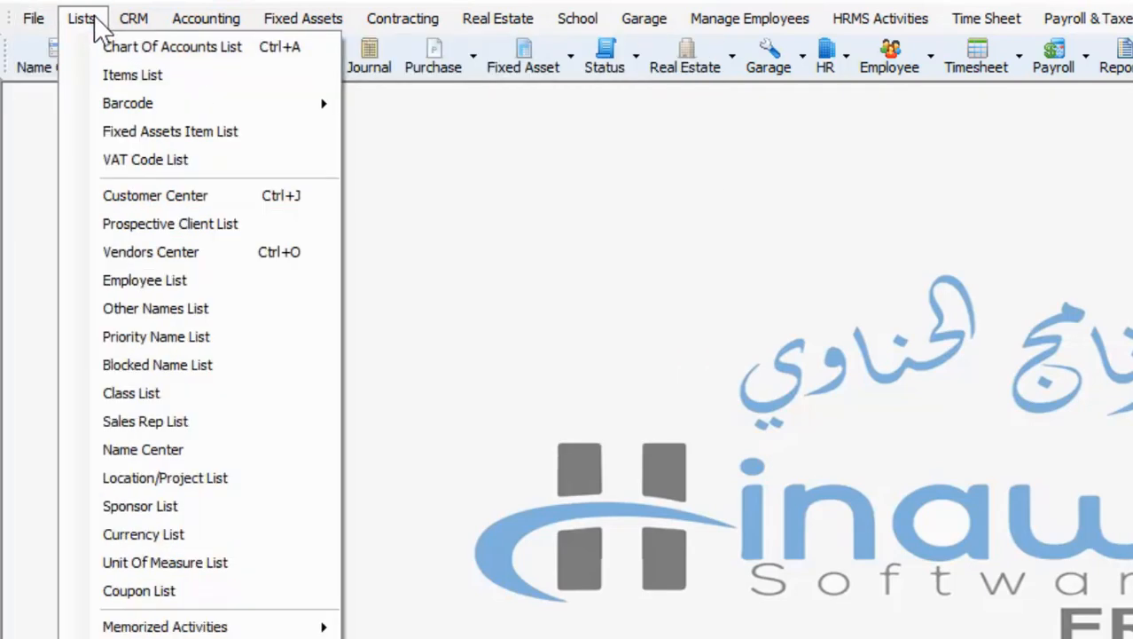
pyautogui.moveTo(124, 25)
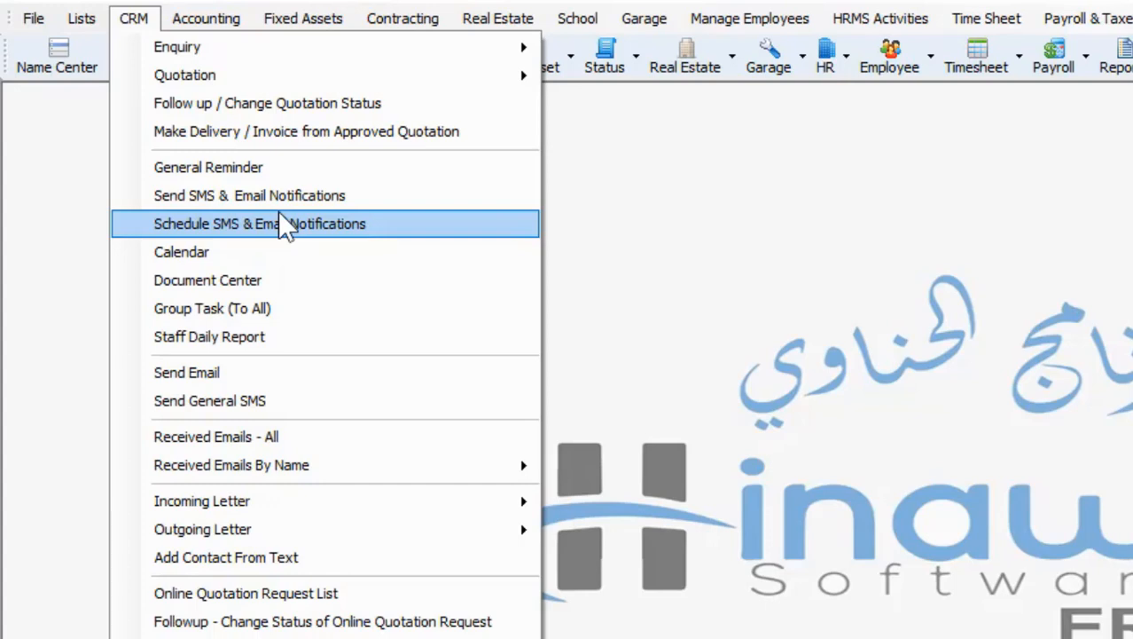
pyautogui.click(737, 285)
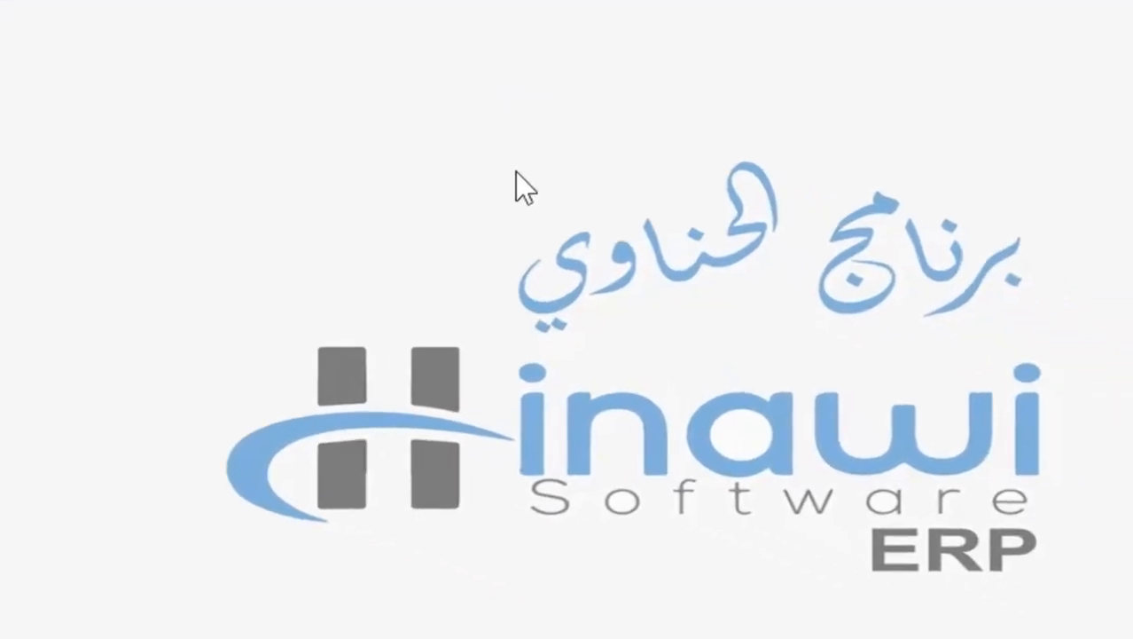